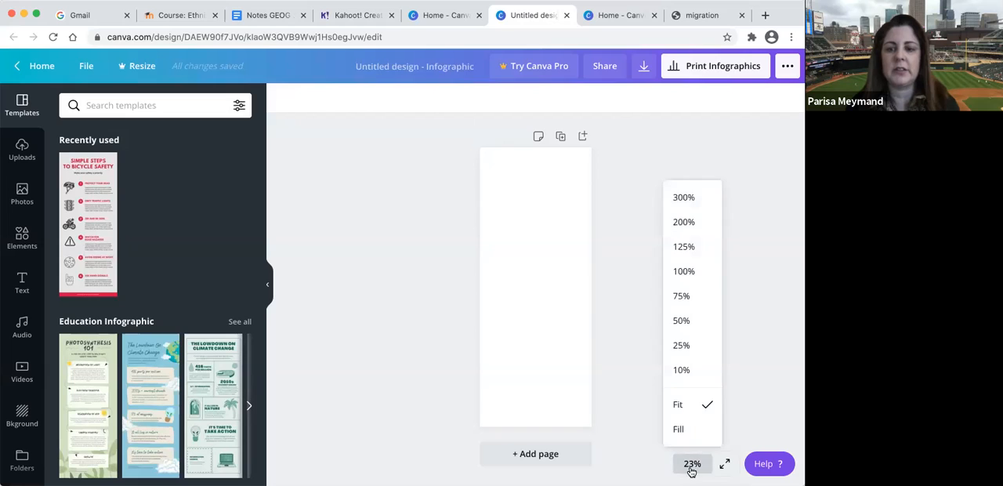
- Zoom the blank infographic page to 50% and look through the available infographic templates
left_click(681, 320)
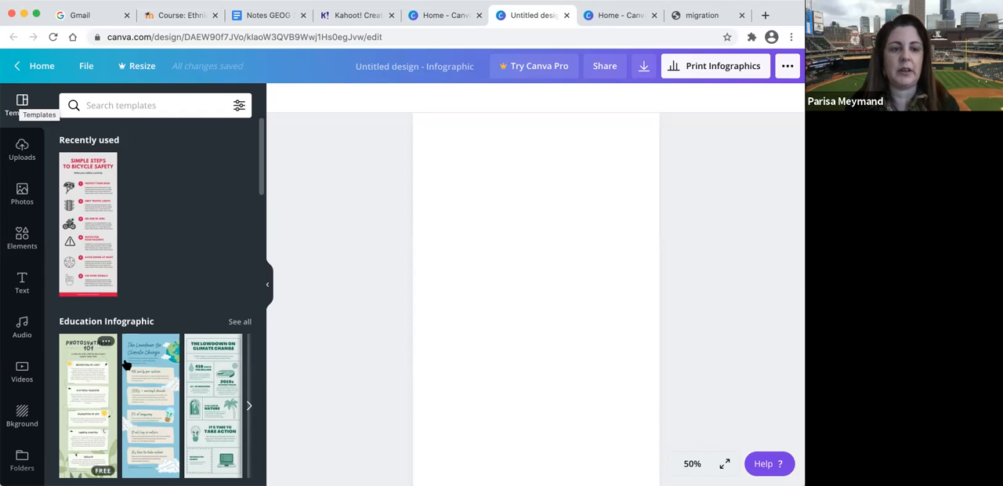
scroll(143, 380, "down", 3)
scroll(144, 380, "down", 7)
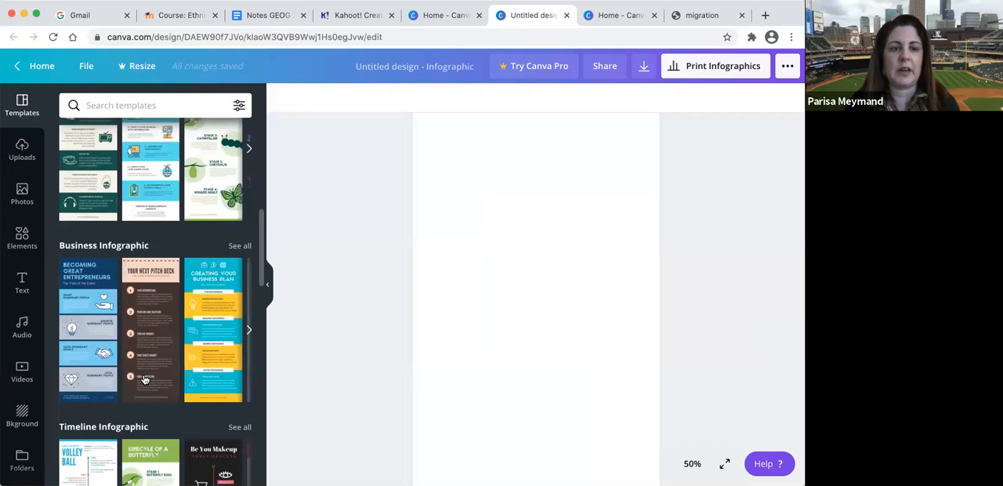
scroll(144, 379, "down", 5)
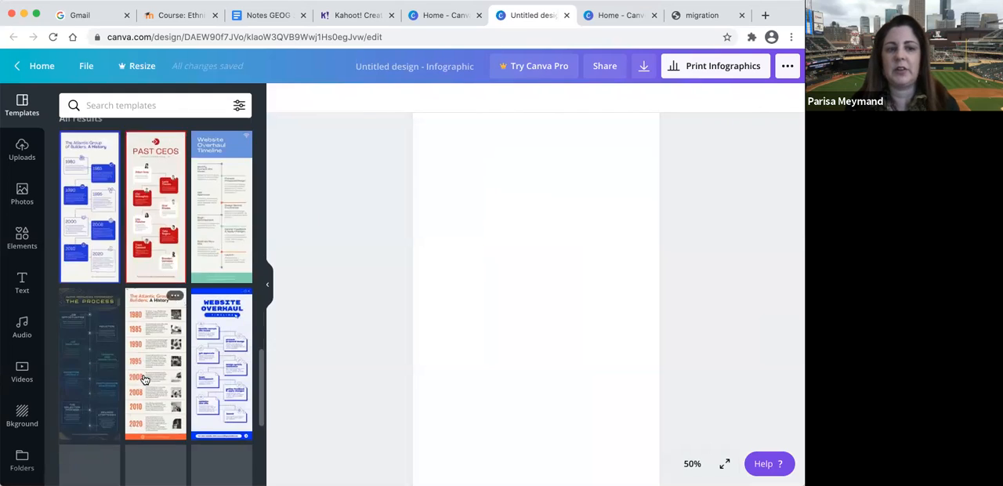
scroll(143, 379, "up", 15)
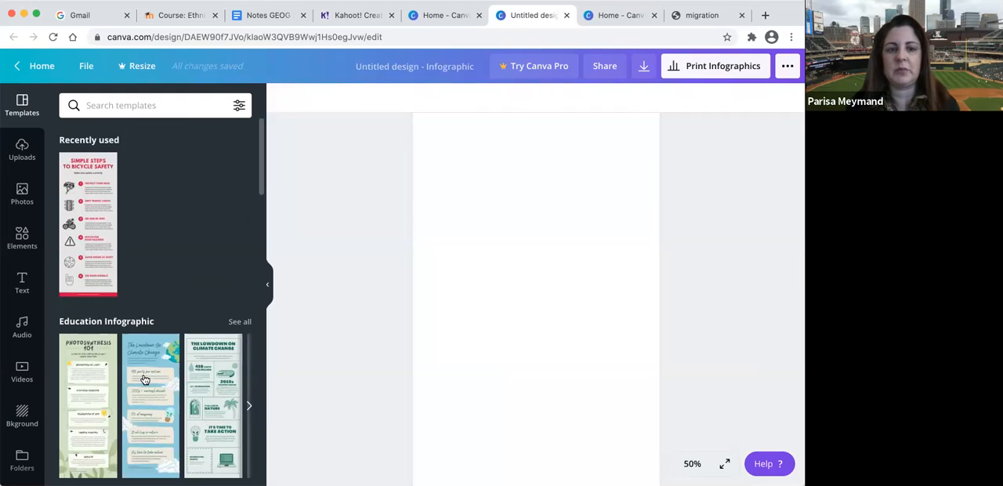
- Hide the template choices and fill the blank page's background with black
left_click(267, 285)
left_click(365, 272)
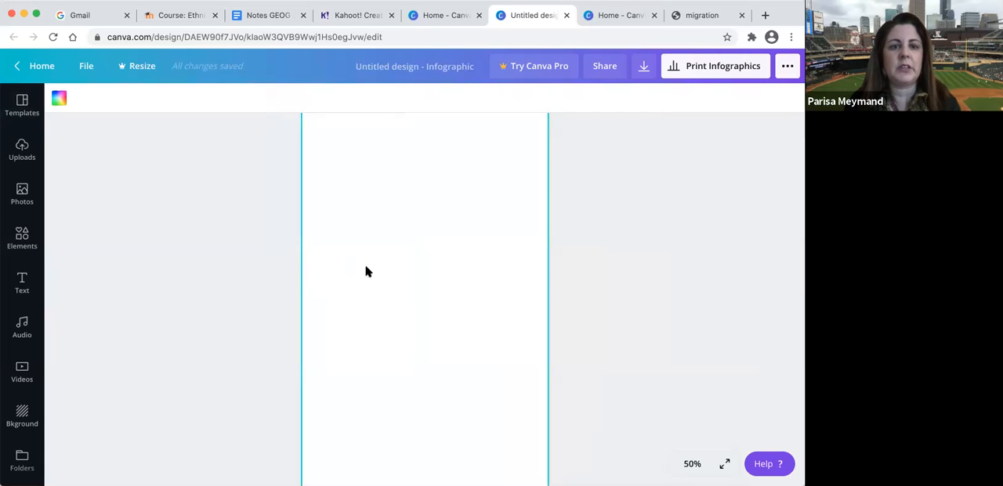
left_click(61, 100)
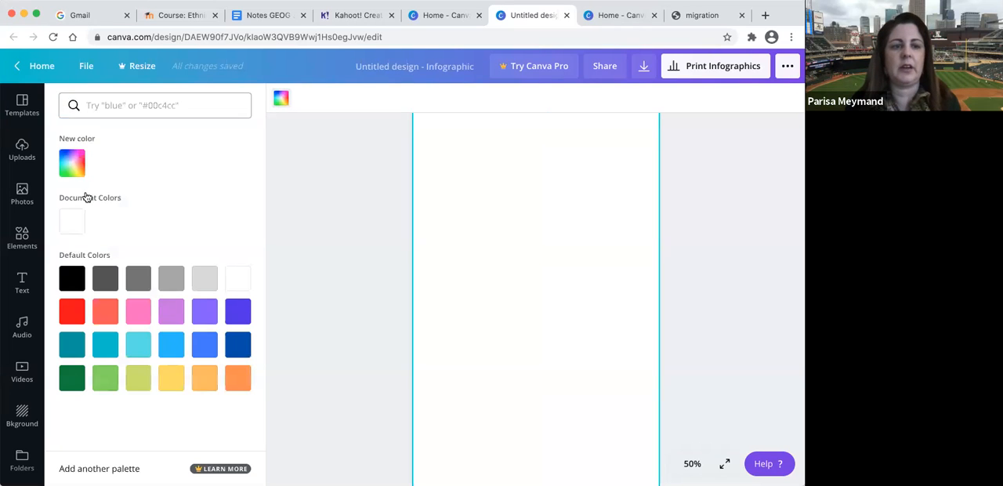
left_click(65, 284)
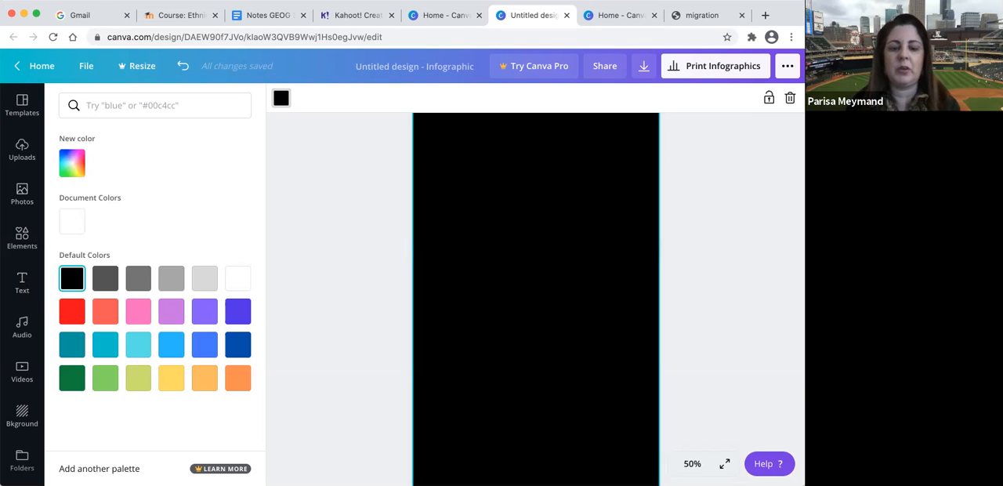
- Add a text box reading "Migration" to the black page
key("t")
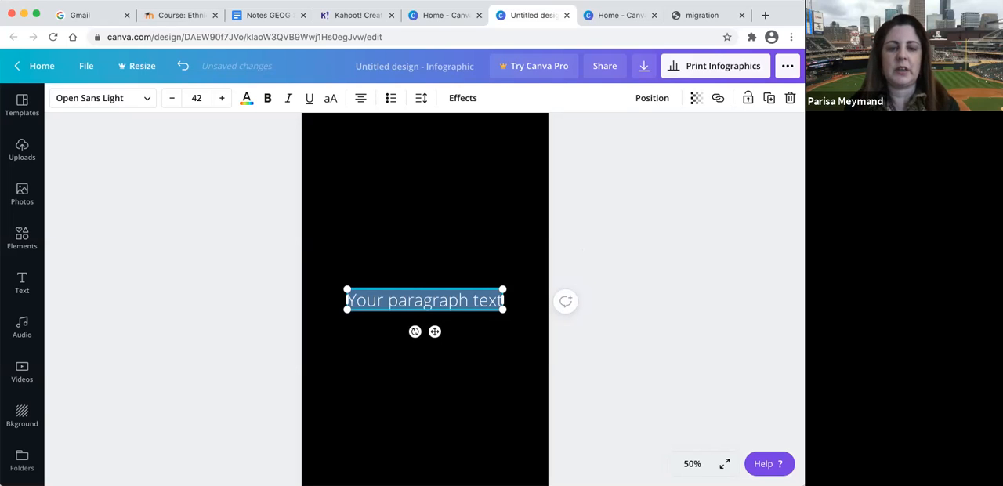
type("Migration")
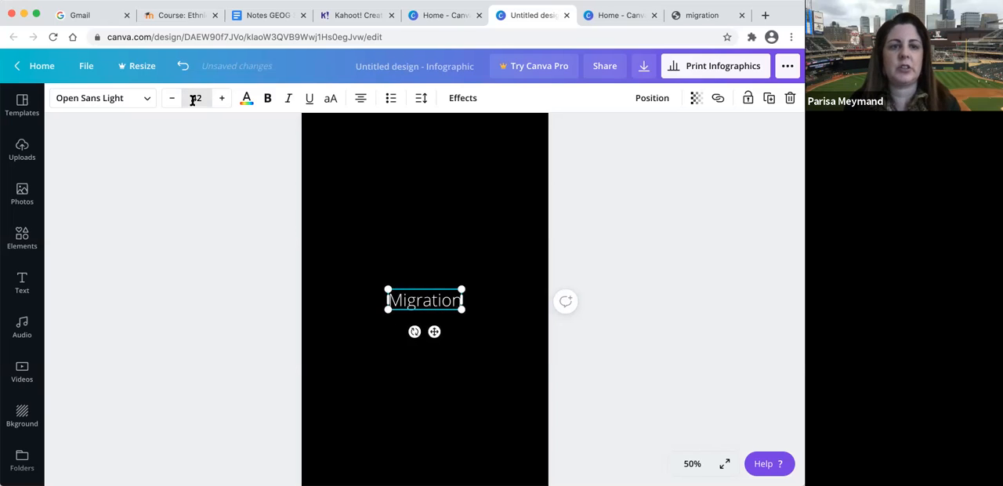
- Change the Migration text to the Bukhari Script font and colour it turquoise blue
left_click(146, 98)
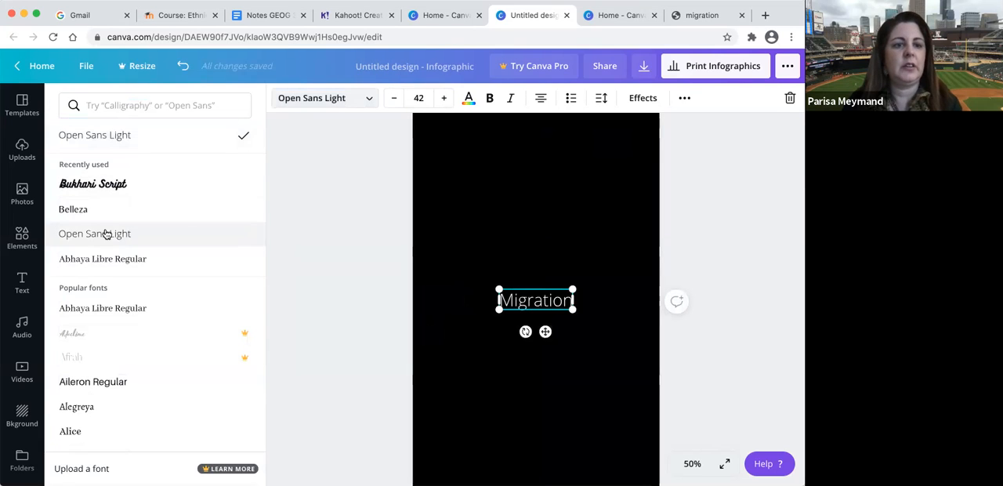
left_click(116, 185)
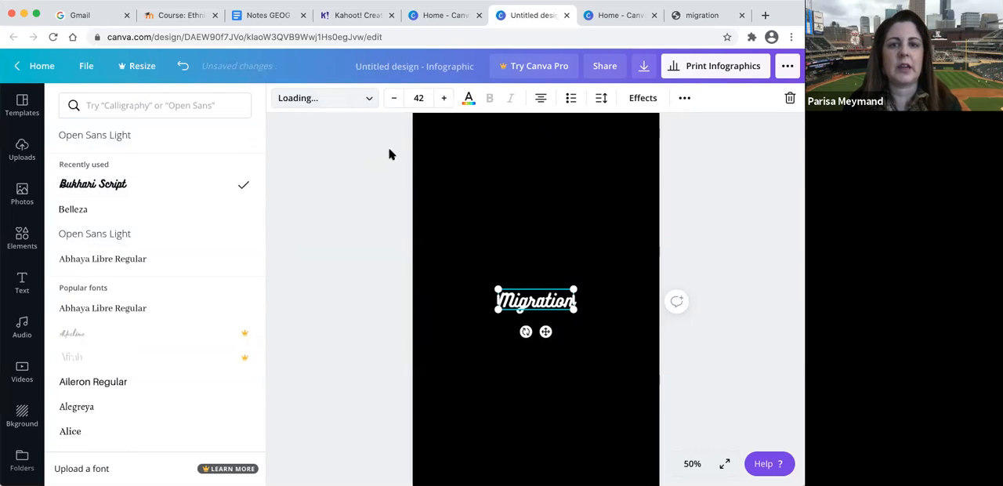
left_click(468, 100)
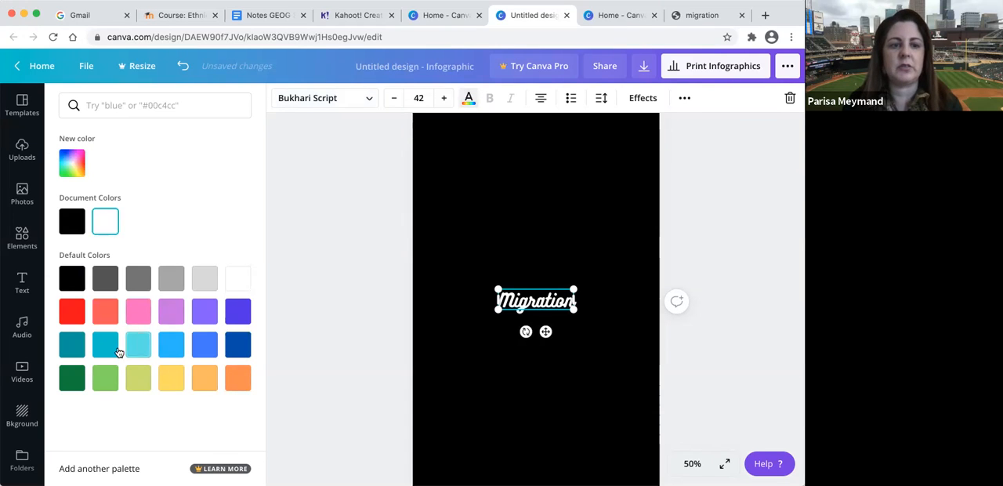
left_click(106, 348)
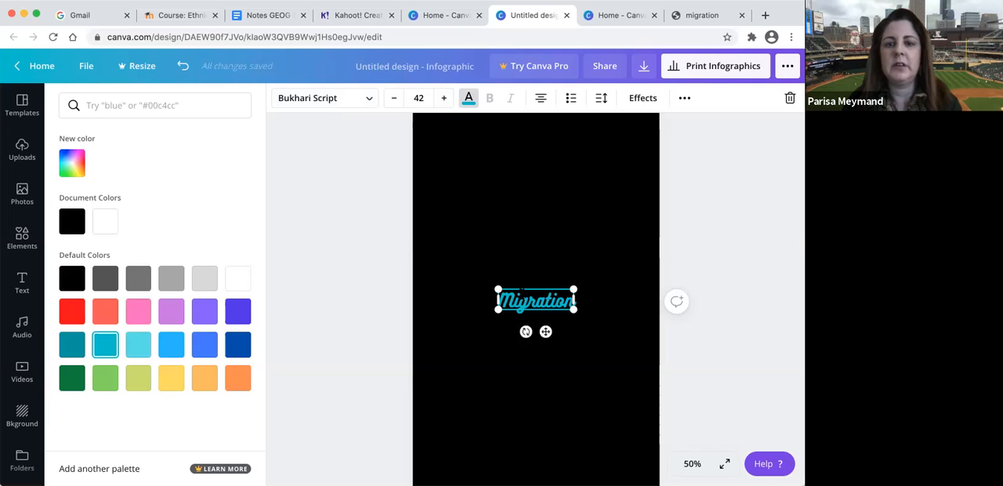
- Enlarge the Migration title to about font size 58.7 and place it near the centre of the page's upper edge
left_click_drag(499, 308, 468, 152)
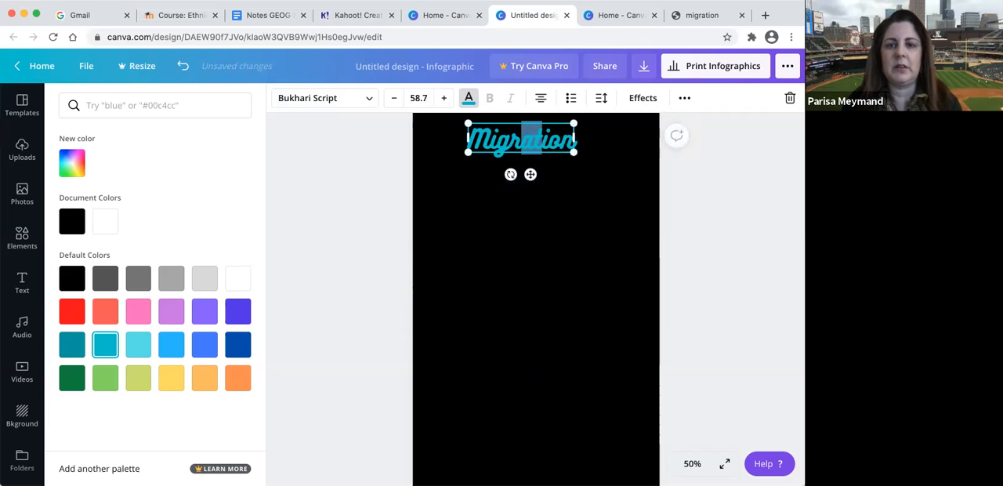
left_click(556, 142)
left_click(429, 136)
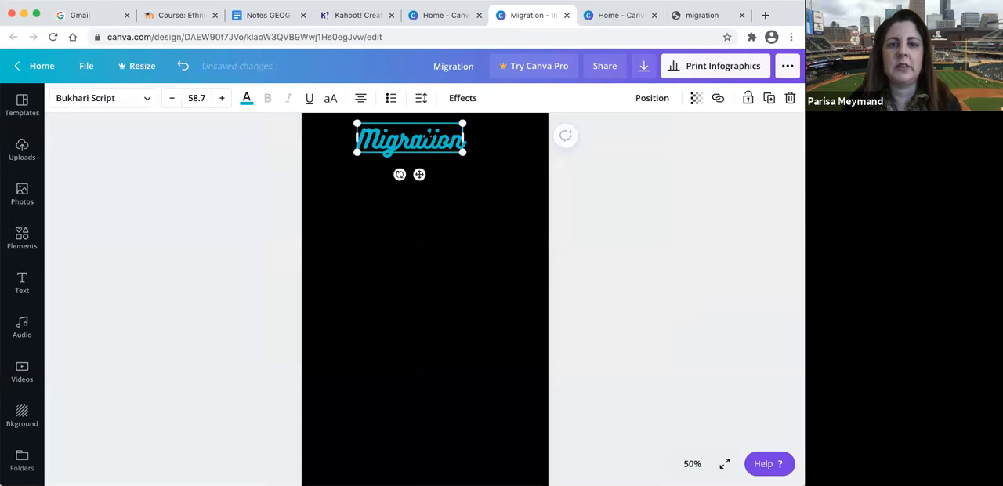
left_click_drag(438, 132, 456, 132)
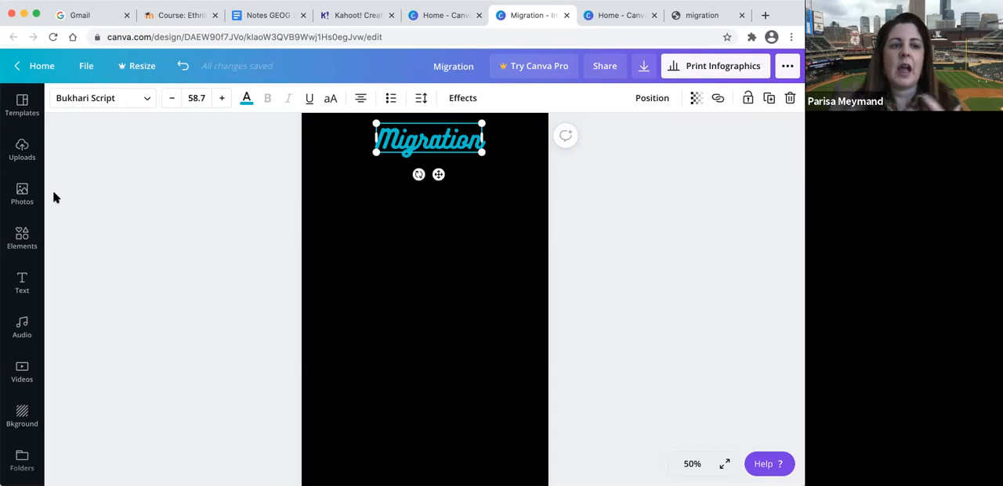
- Add a solid line, colour it white and place it directly beneath the Migration title
left_click(24, 238)
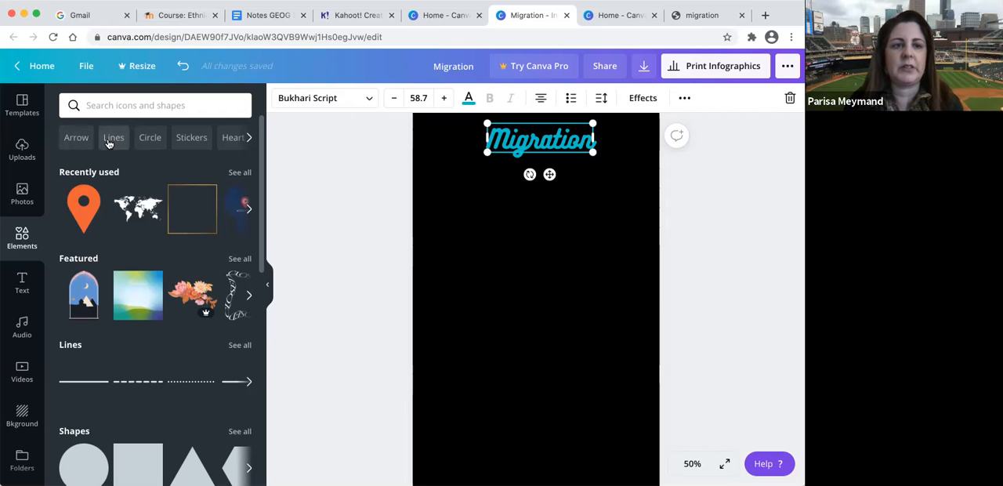
left_click(110, 141)
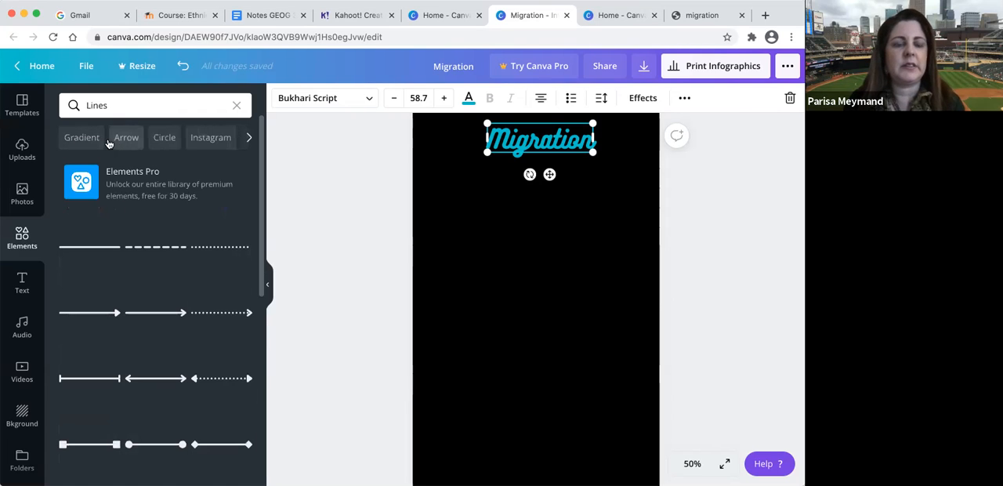
left_click(103, 248)
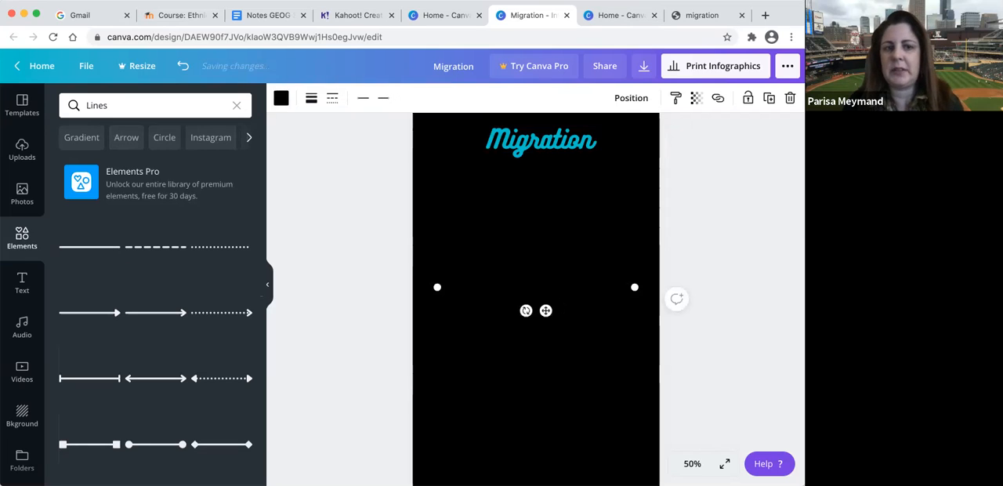
left_click(280, 99)
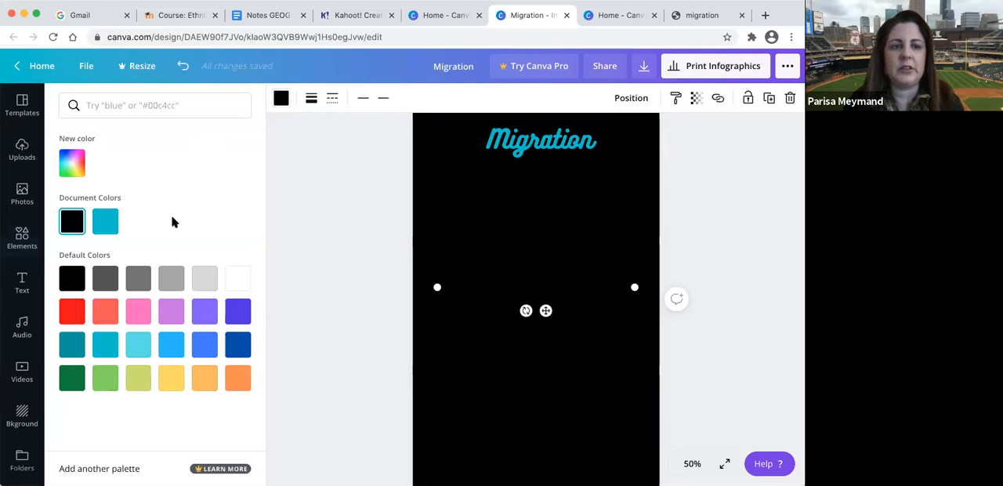
left_click(242, 280)
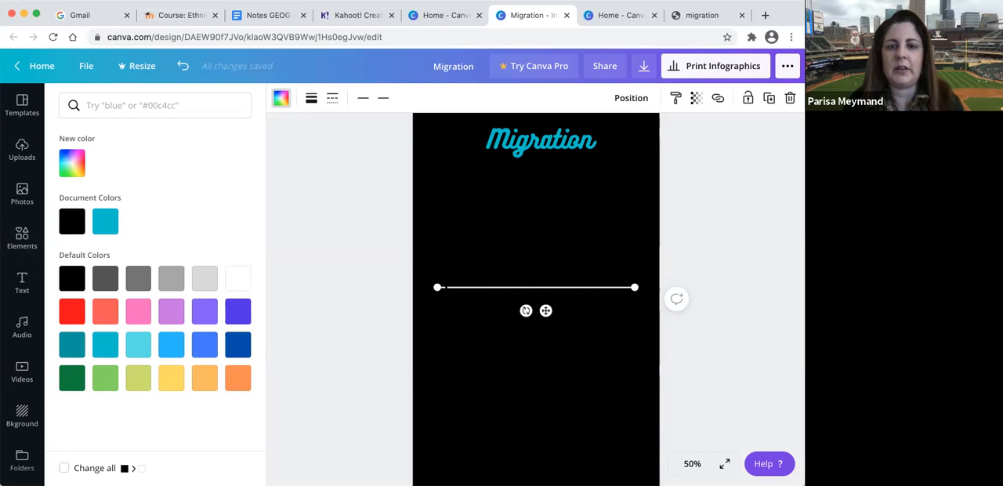
left_click_drag(438, 288, 437, 287)
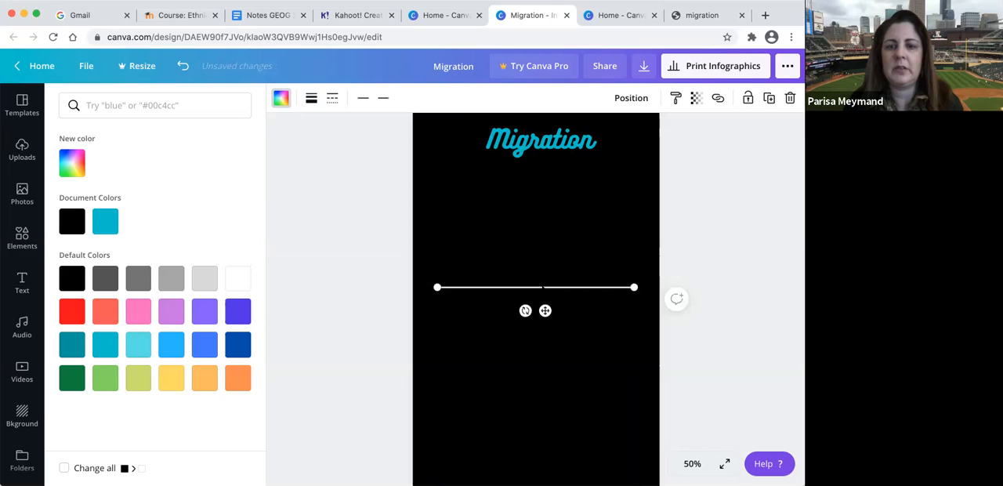
left_click_drag(545, 311, 554, 186)
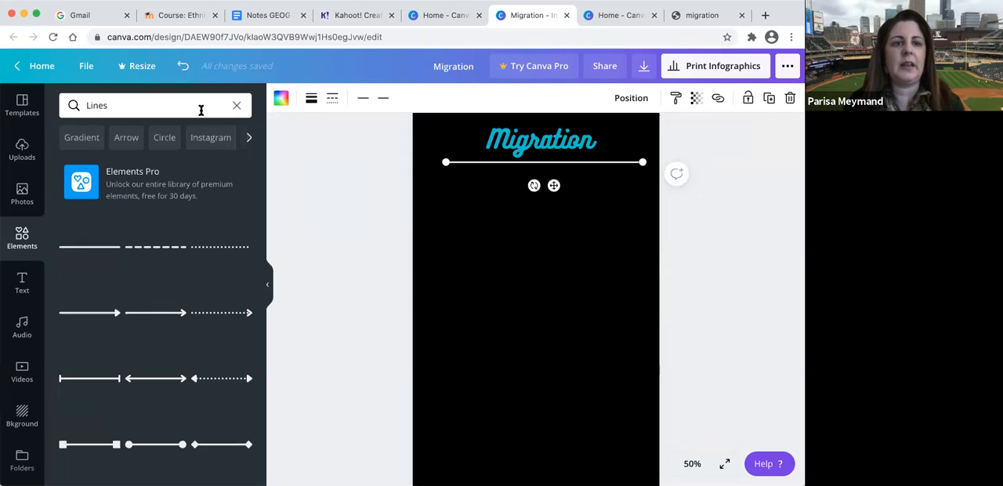
- Search the elements for "map", add the white world map, and size and place it under the title line
left_click(237, 106)
type("map")
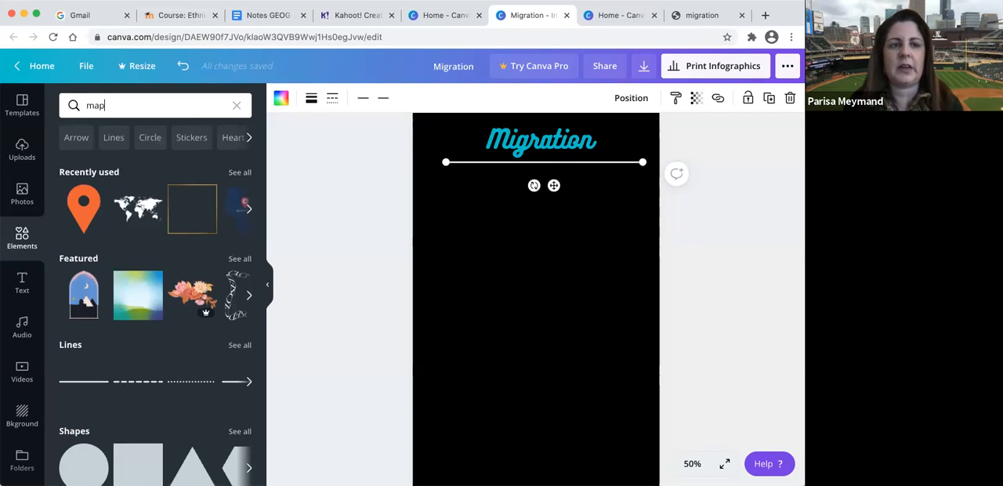
key("Return")
left_click_drag(155, 246, 553, 245)
left_click_drag(503, 272, 439, 307)
left_click_drag(521, 257, 547, 212)
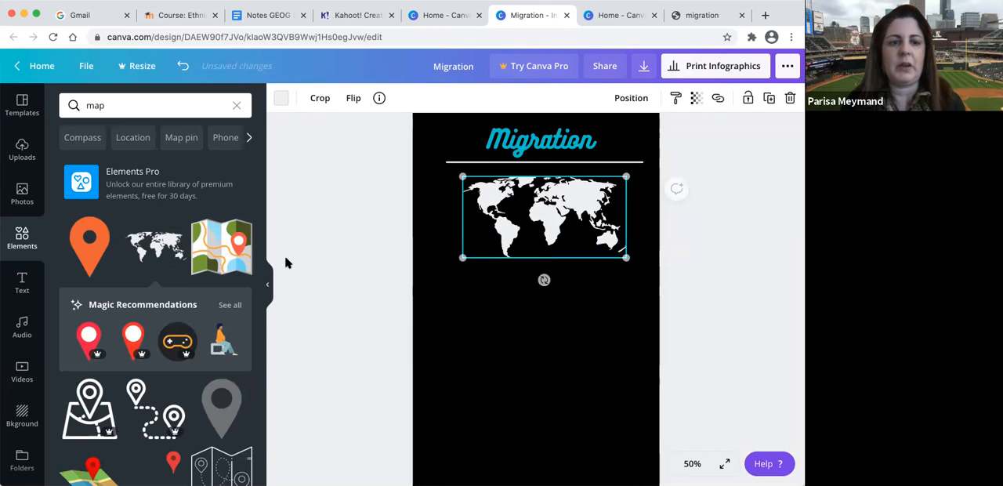
scroll(235, 274, "down", 1)
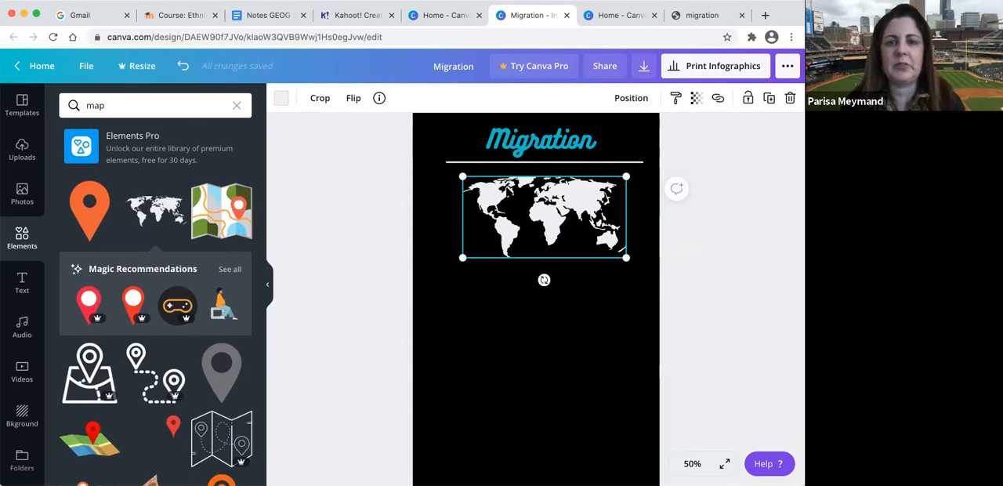
left_click_drag(552, 215, 552, 225)
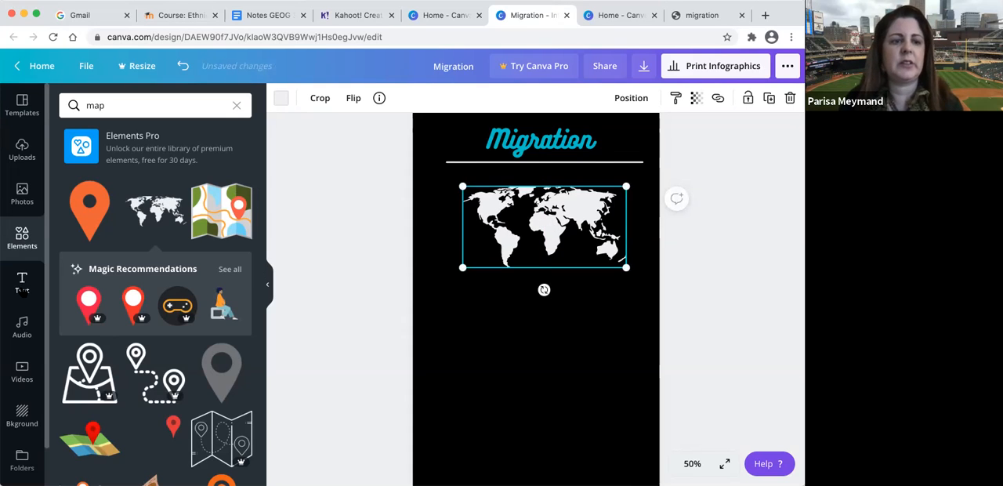
- Browse the text styles and add the recently used pink neon GLOW text to the page
left_click(22, 283)
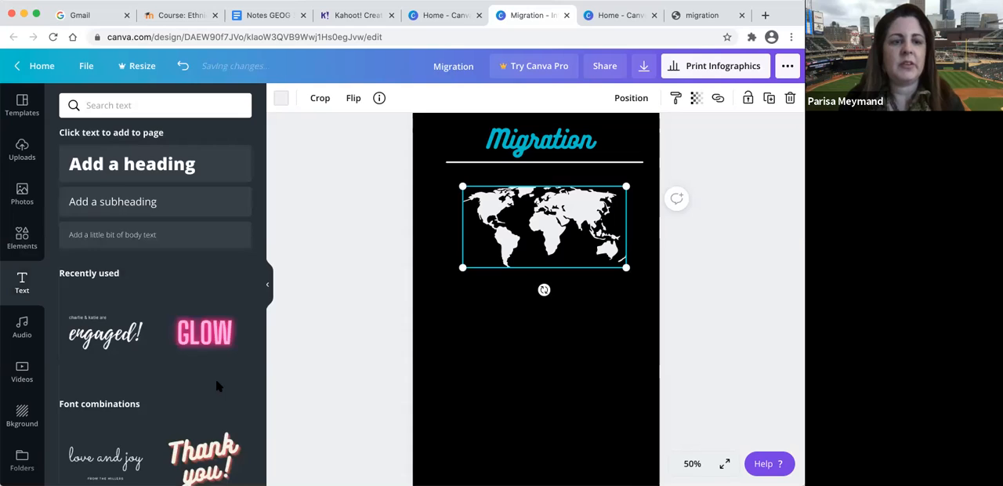
scroll(215, 379, "down", 2)
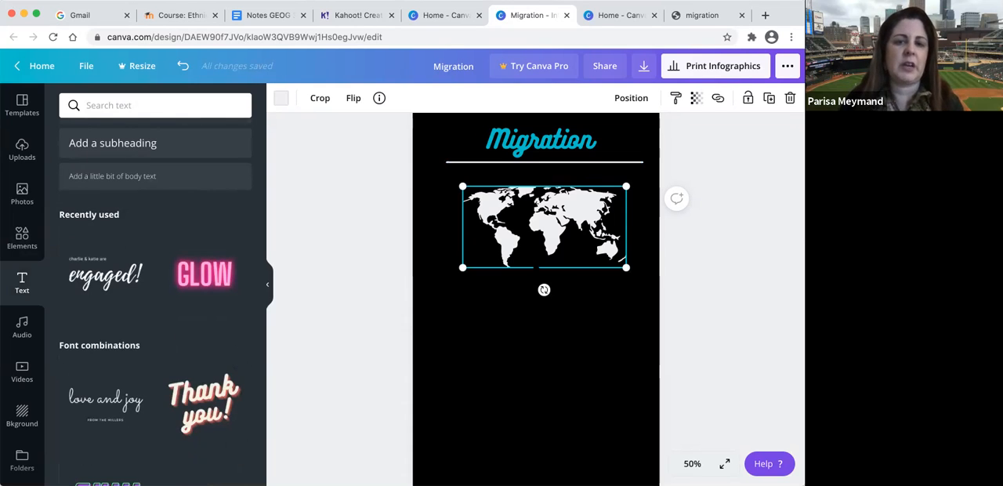
scroll(167, 385, "down", 6)
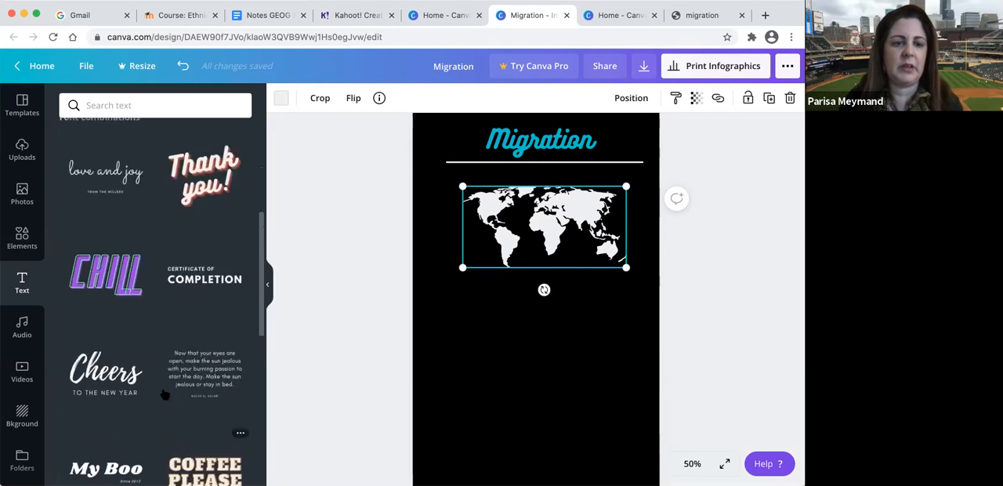
scroll(164, 394, "up", 4)
scroll(165, 394, "up", 2)
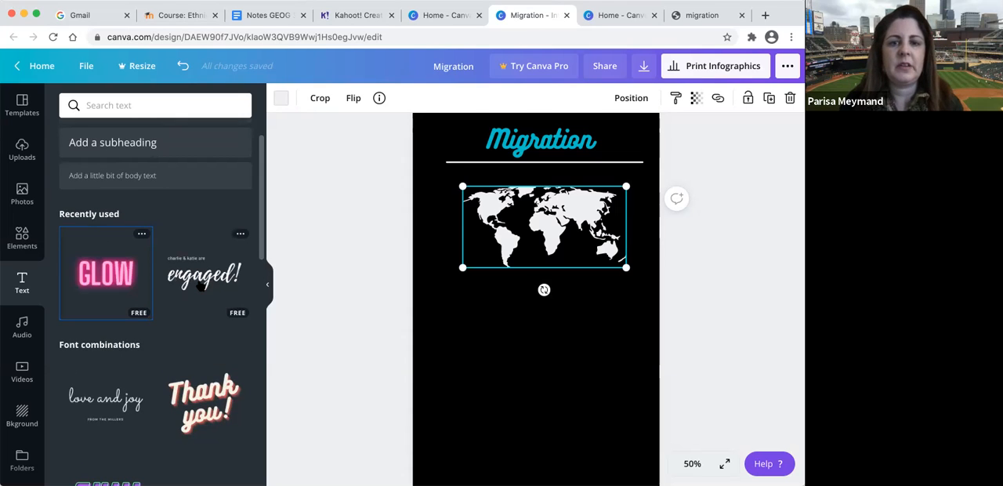
left_click(114, 274)
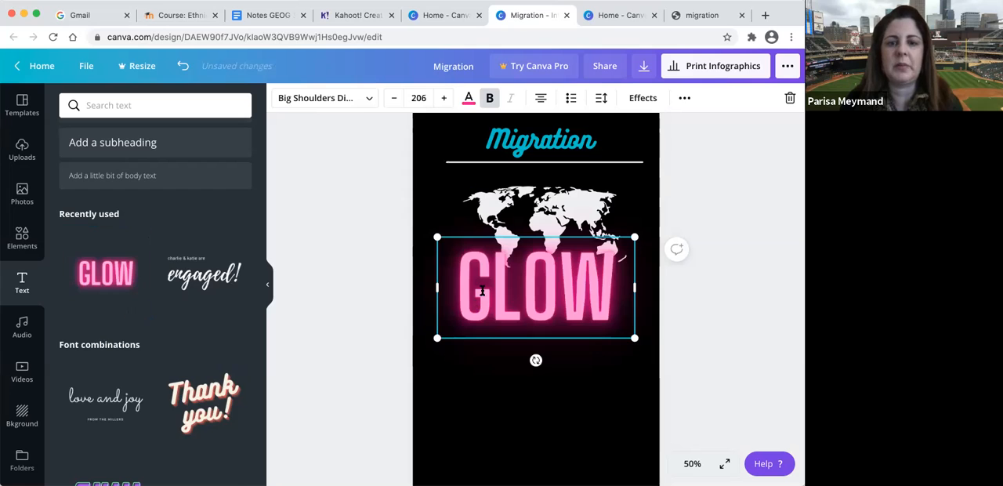
- Replace the neon GLOW text with "KOREANS" and shrink it to about font size 83.4
left_click(620, 293)
key("BackSpace")
key("BackSpace")
key("BackSpace")
key("BackSpace")
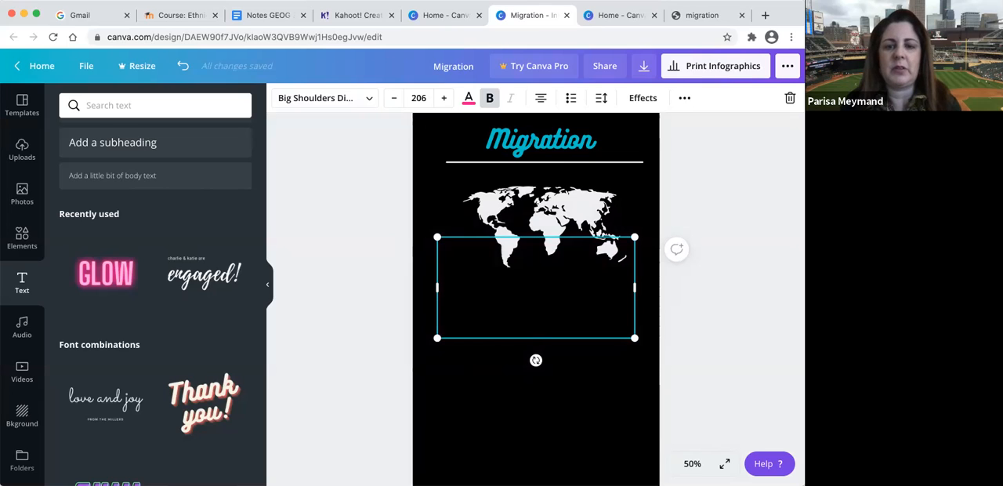
type("KOREANS")
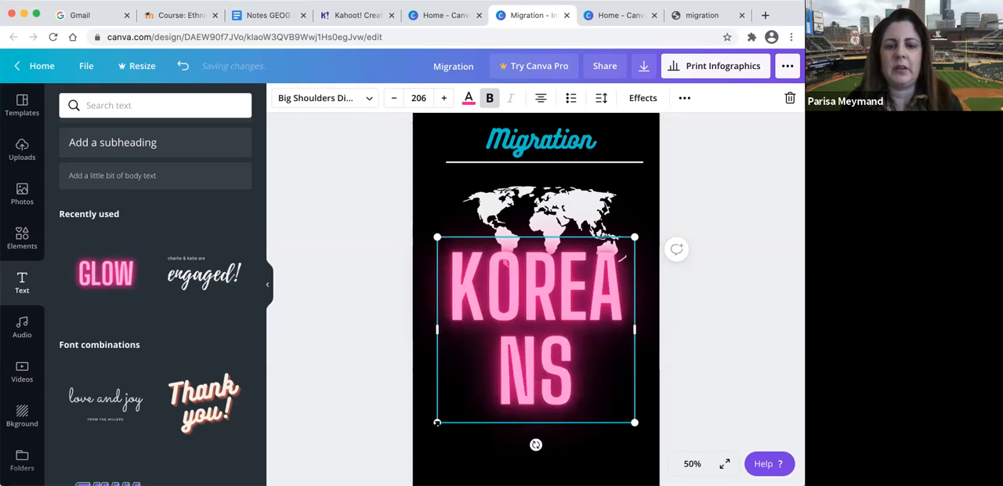
left_click_drag(436, 421, 553, 311)
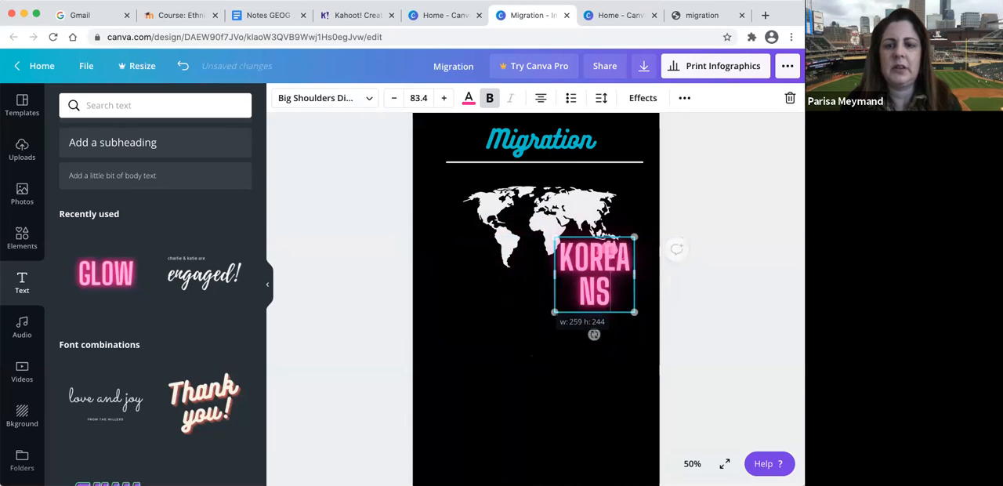
- Widen the KOREANS text box so the word fits on one line, and centre it below the world map
left_click_drag(554, 274, 545, 224)
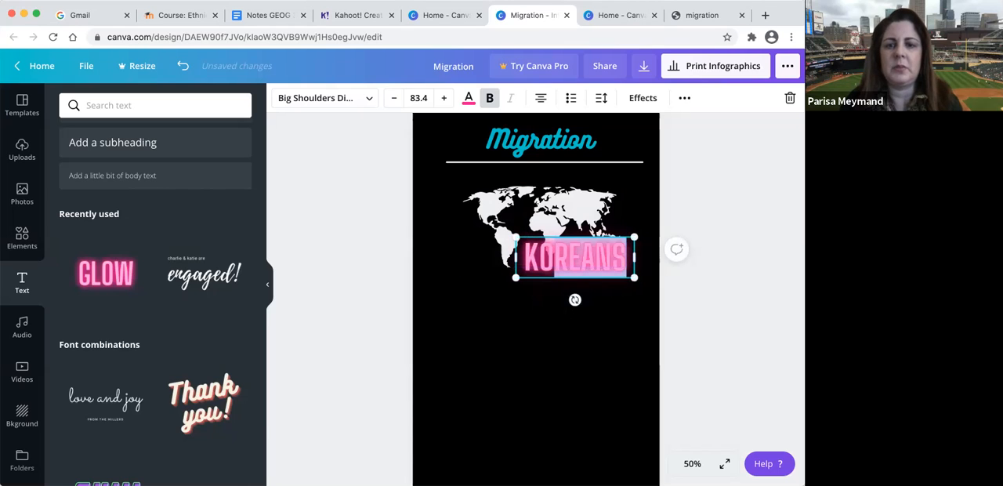
left_click(571, 332)
left_click_drag(580, 249, 537, 295)
left_click(541, 313)
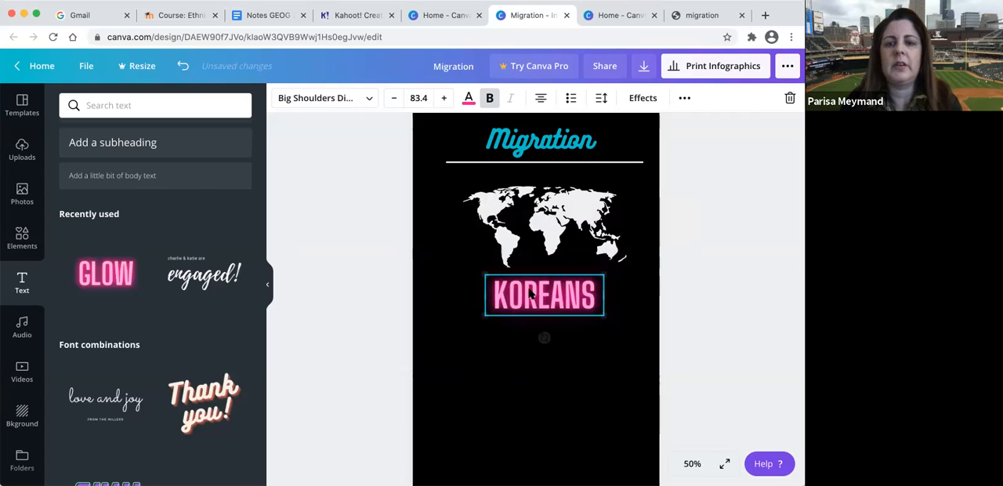
left_click(537, 321)
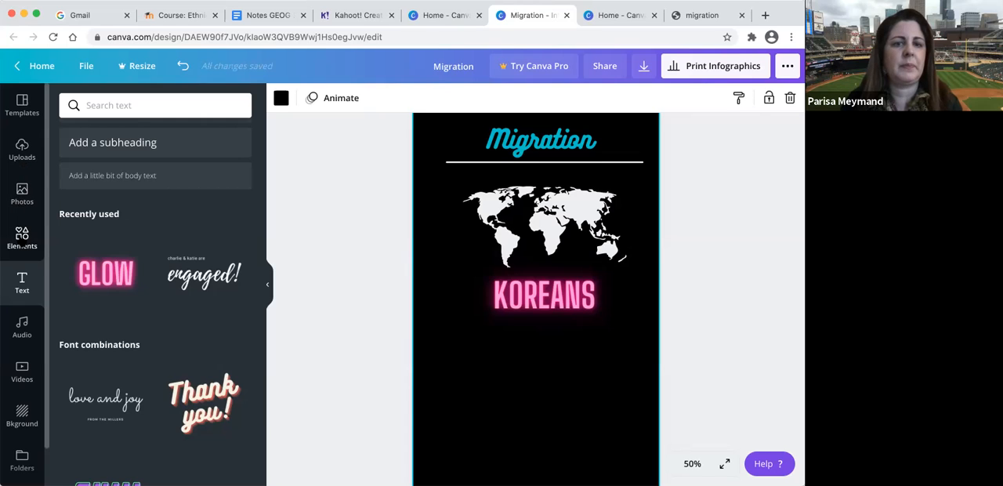
- Add the red location pin from the map elements, shrink it and place it over North America on the map
left_click(24, 241)
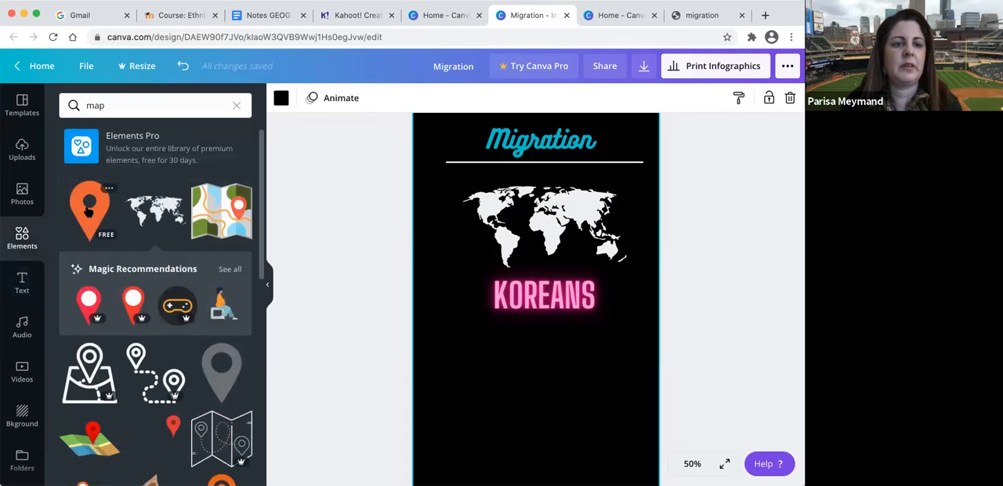
left_click(173, 426)
left_click_drag(565, 266, 498, 180)
left_click_drag(420, 258, 457, 220)
left_click_drag(505, 175, 500, 189)
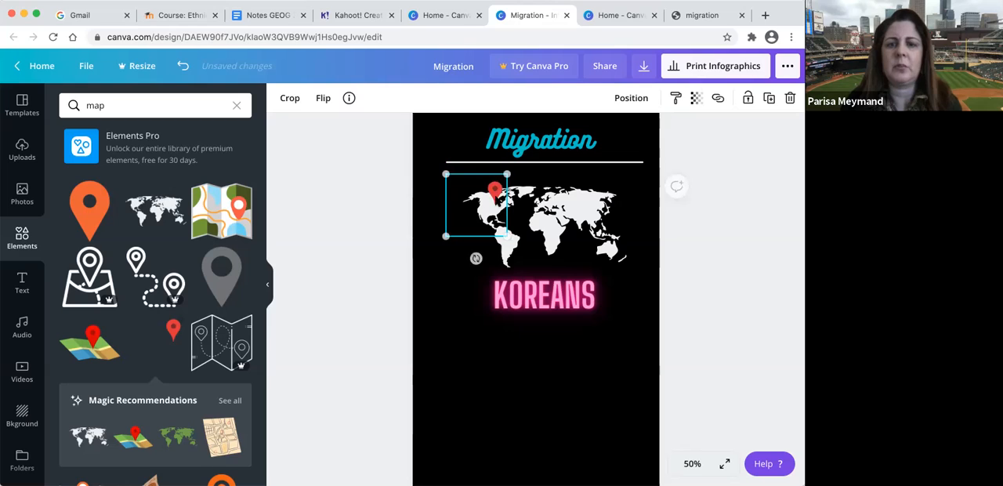
left_click(475, 328)
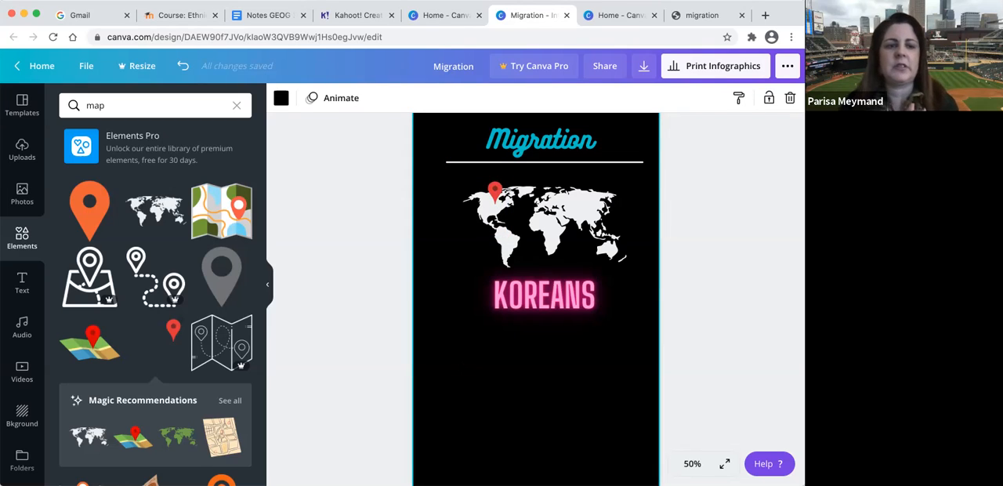
- Search the elements for "chart", add the light blue progress ring and place it below and left of the KOREANS text
left_click(203, 107)
key("BackSpace")
key("BackSpace")
type("art")
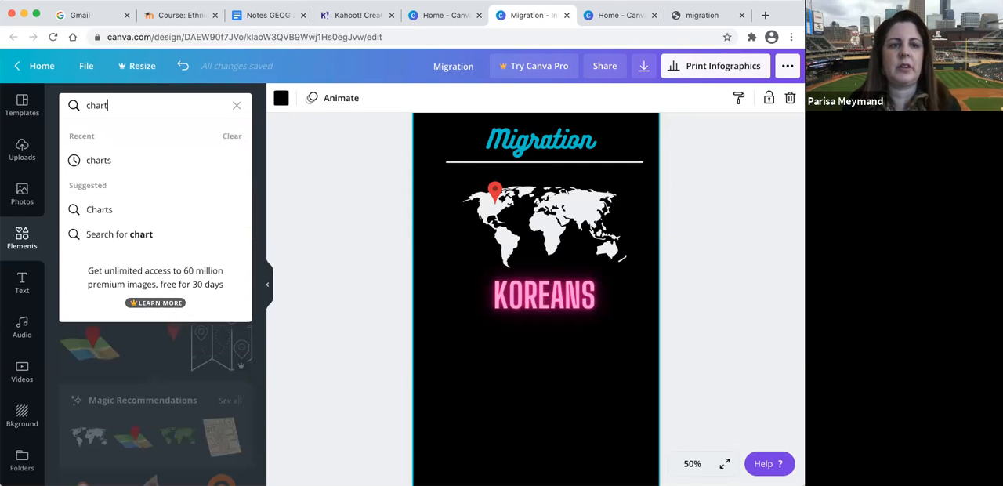
key("Return")
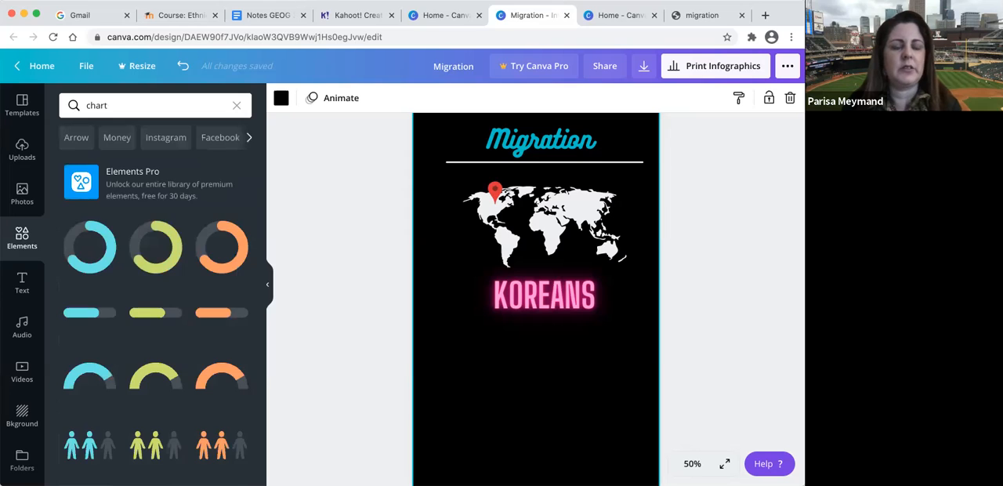
scroll(130, 389, "down", 5)
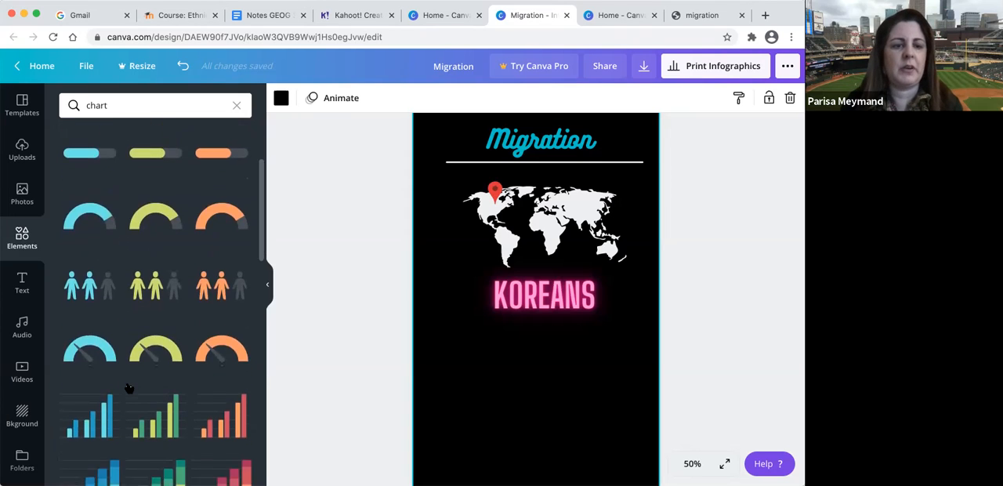
scroll(129, 389, "down", 10)
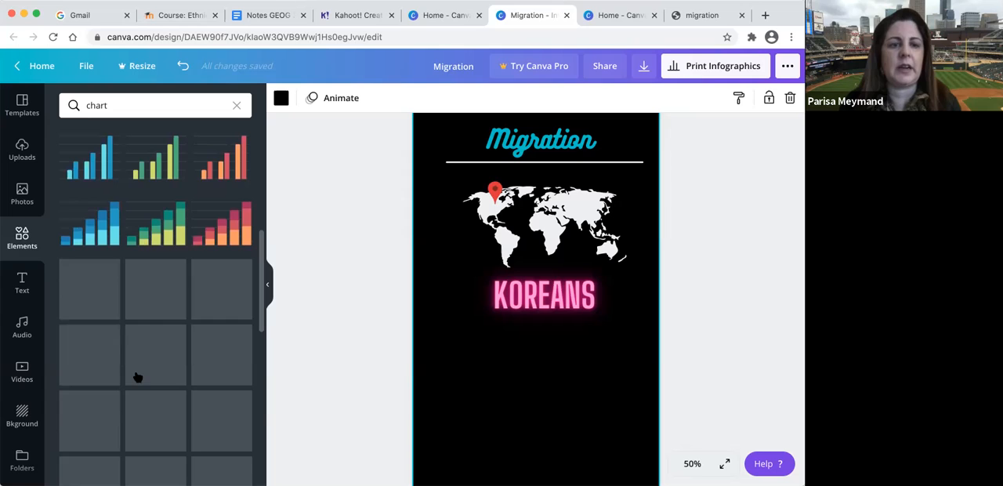
scroll(159, 359, "down", 3)
scroll(159, 359, "up", 12)
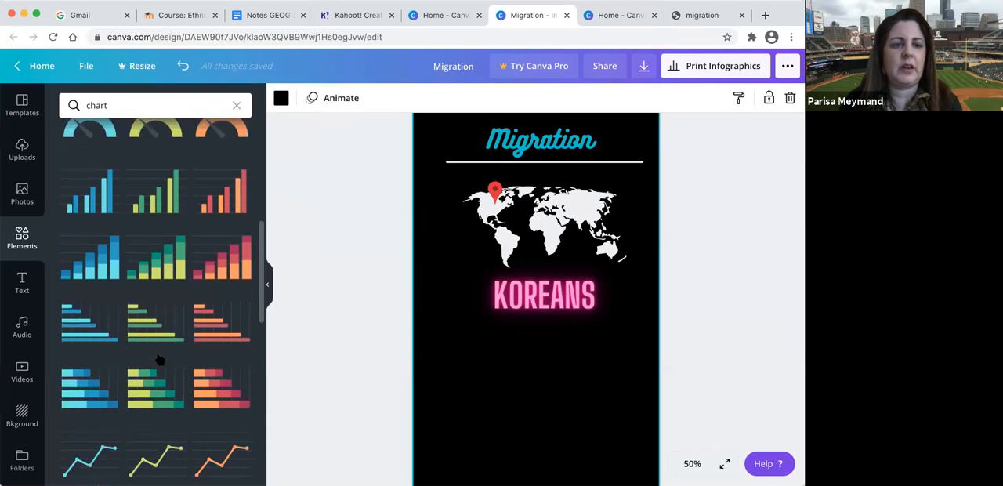
scroll(159, 359, "up", 2)
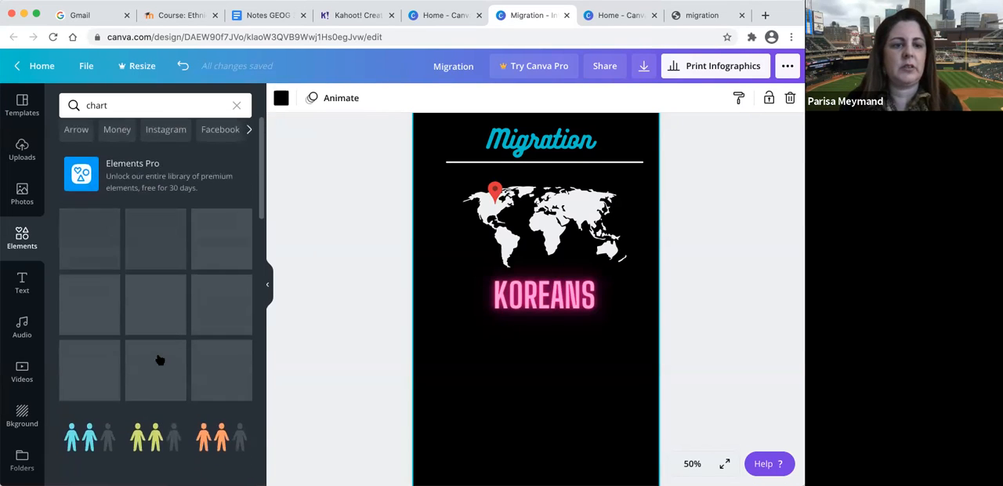
scroll(159, 359, "down", 6)
scroll(159, 359, "up", 8)
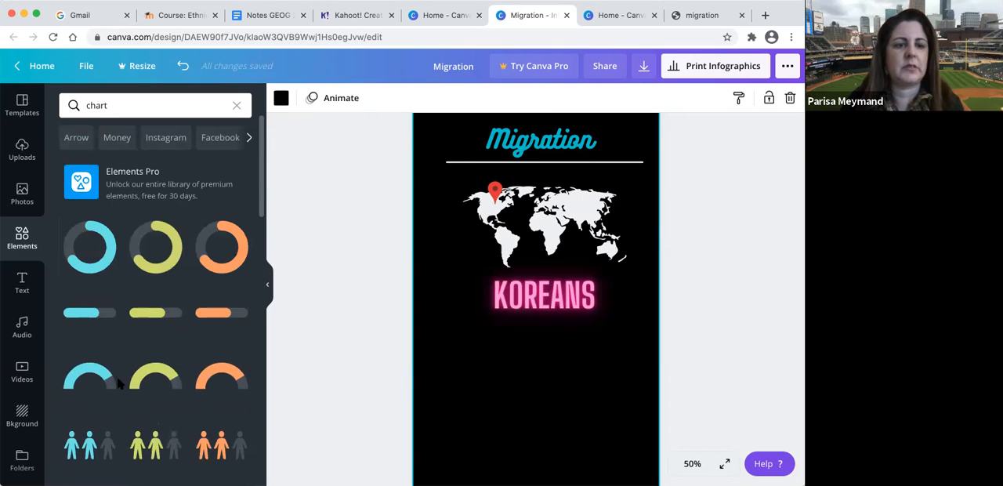
left_click(100, 269)
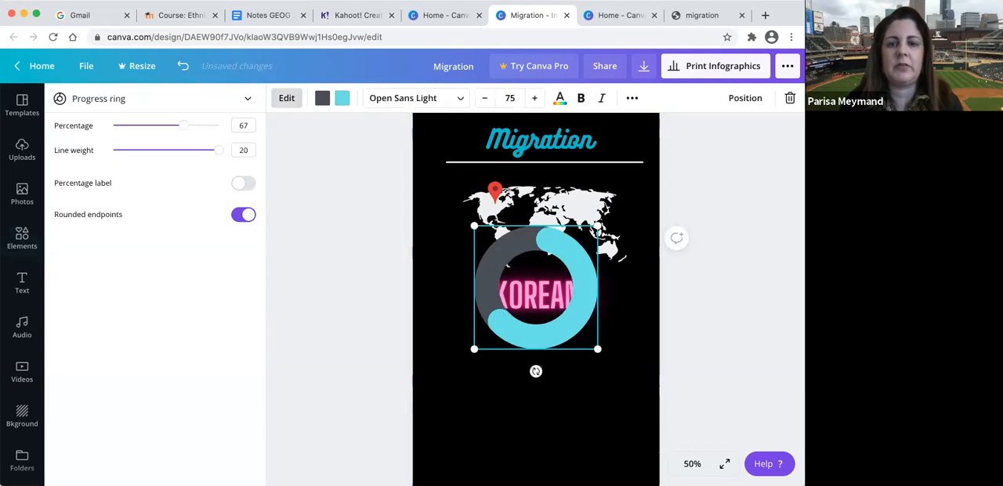
left_click_drag(501, 242, 464, 329)
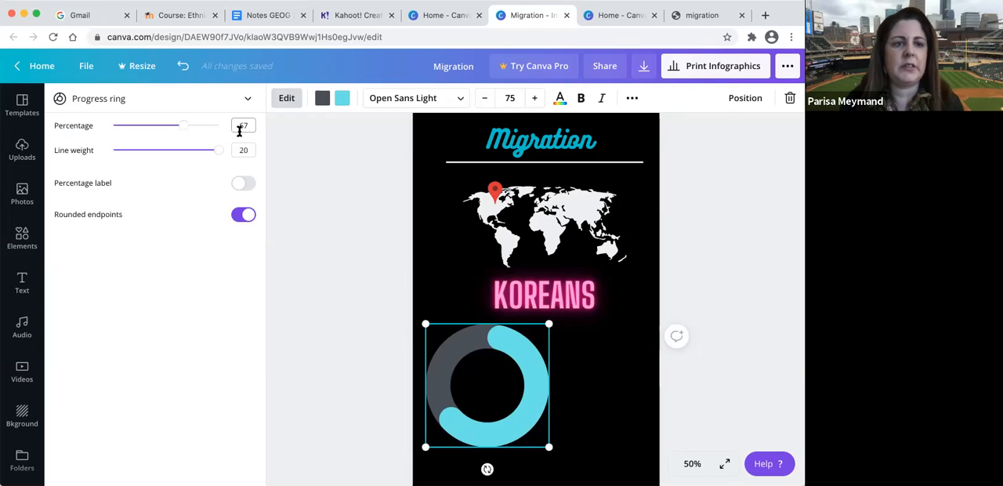
- Set the progress ring's line weight to 19 and percentage to 79, and turn on its percentage label
left_click_drag(221, 153, 186, 129)
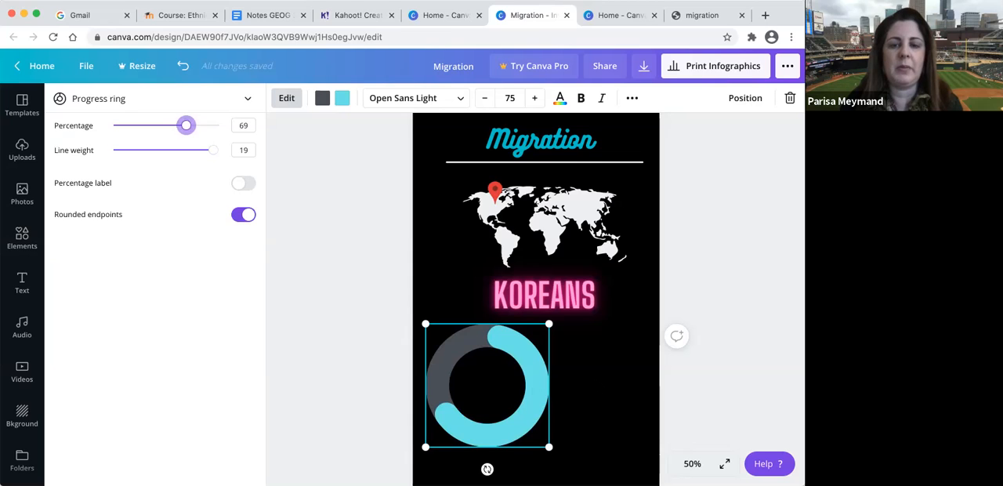
scroll(537, 298, "down", 2)
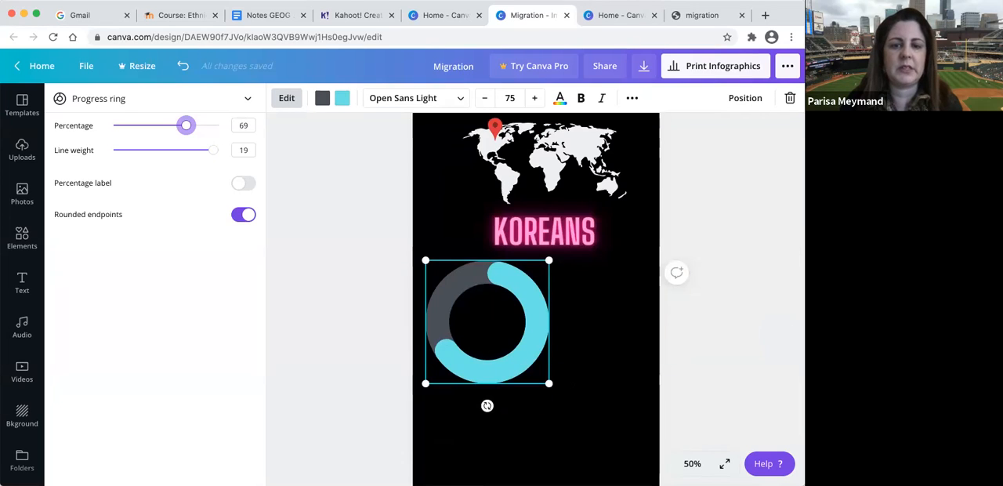
left_click(246, 185)
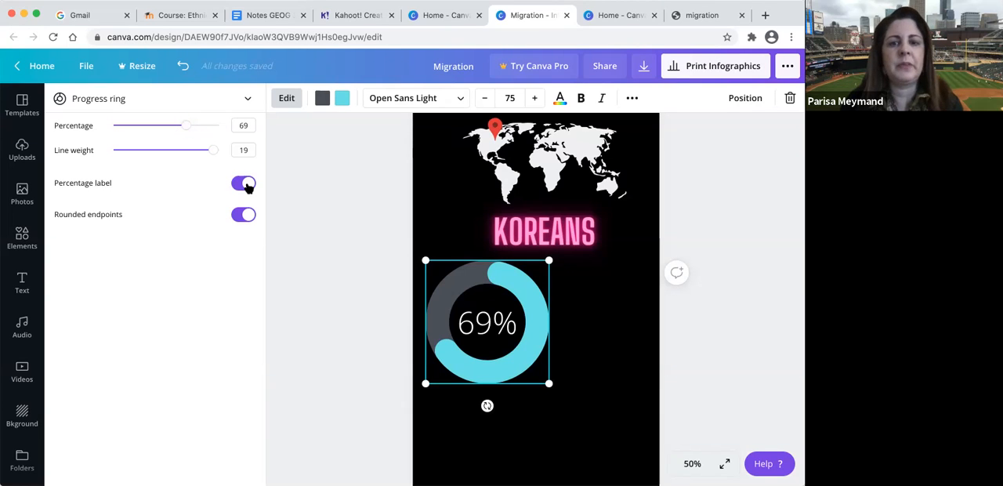
left_click_drag(187, 126, 197, 127)
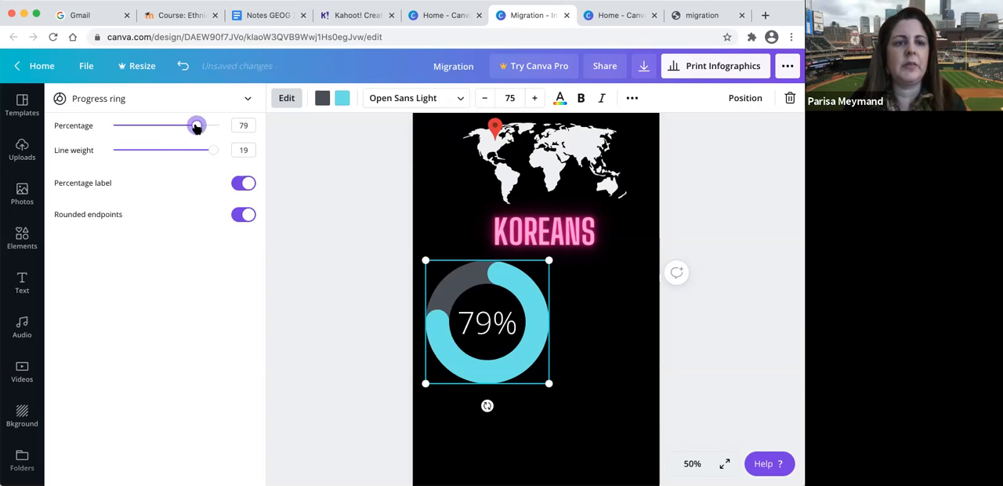
left_click(343, 99)
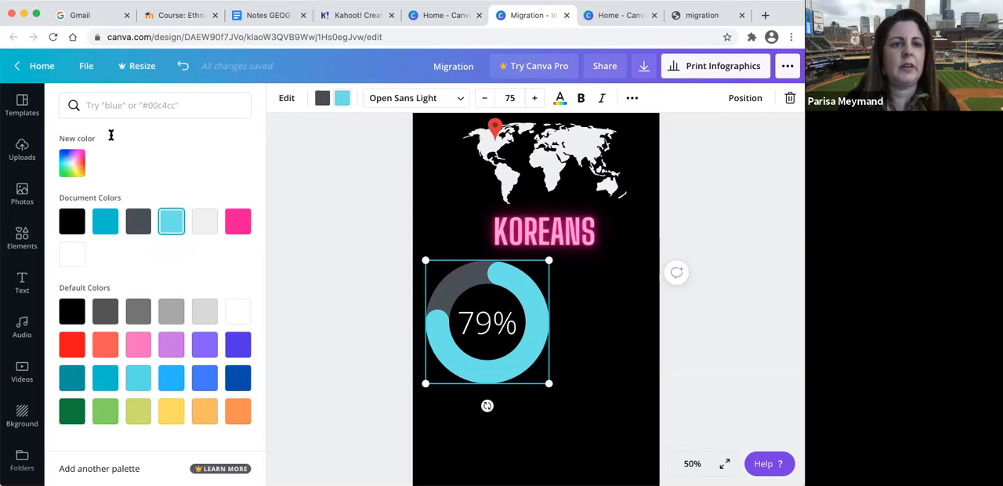
left_click(93, 104)
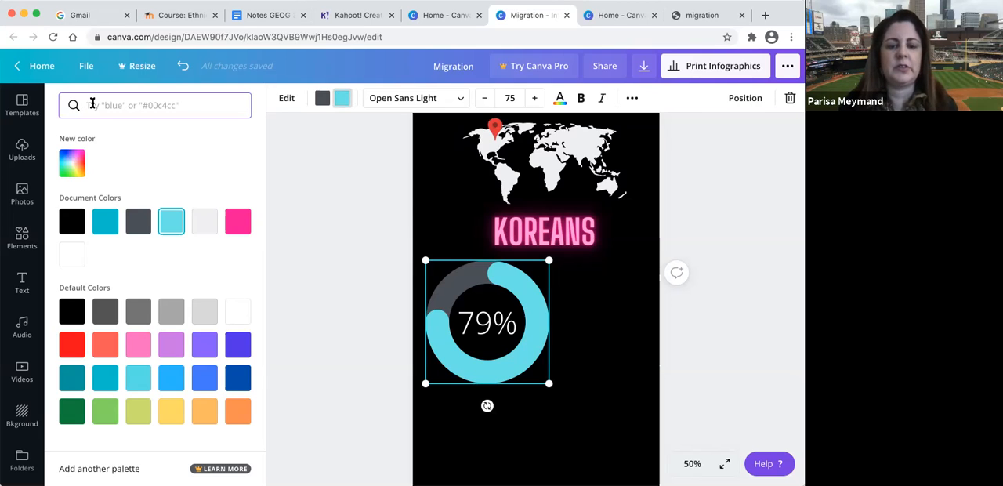
type("female")
key("Return")
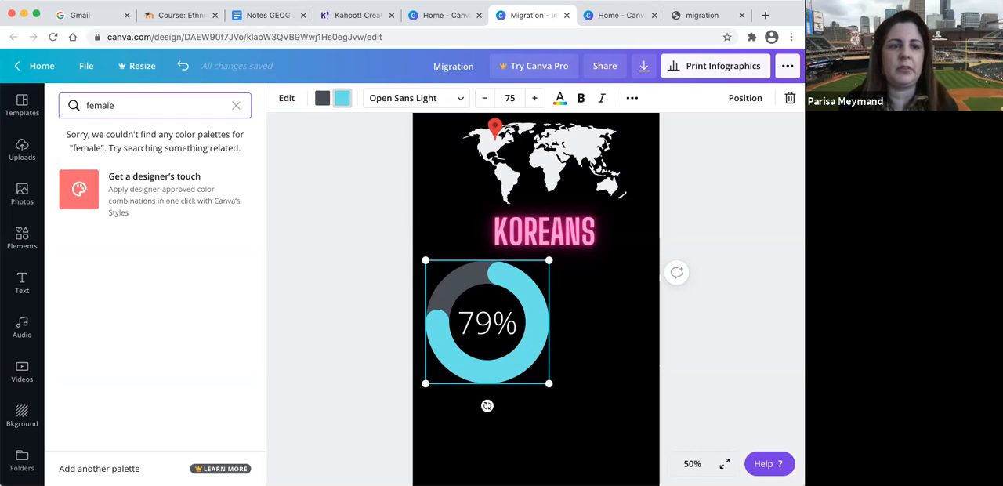
key("BackSpace")
key("BackSpace")
key("BackSpace")
key("BackSpace")
key("BackSpace")
key("BackSpace")
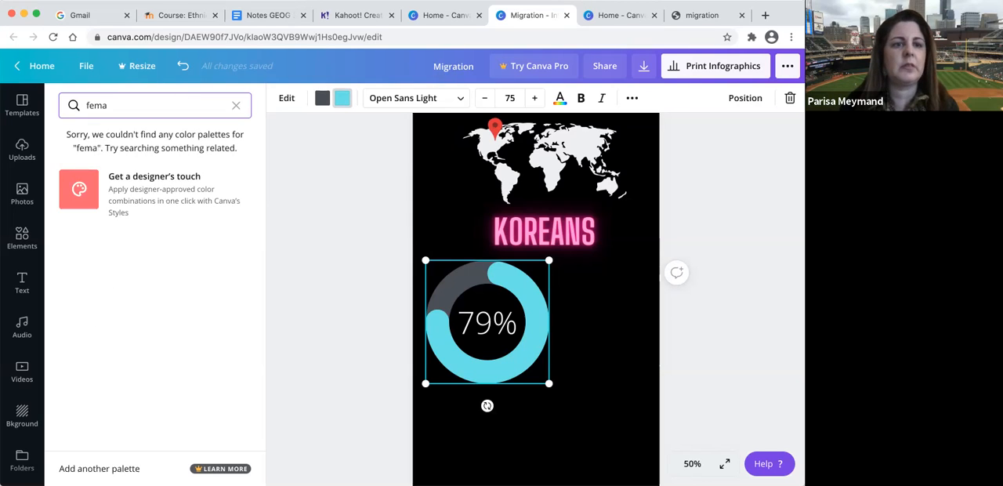
type("male")
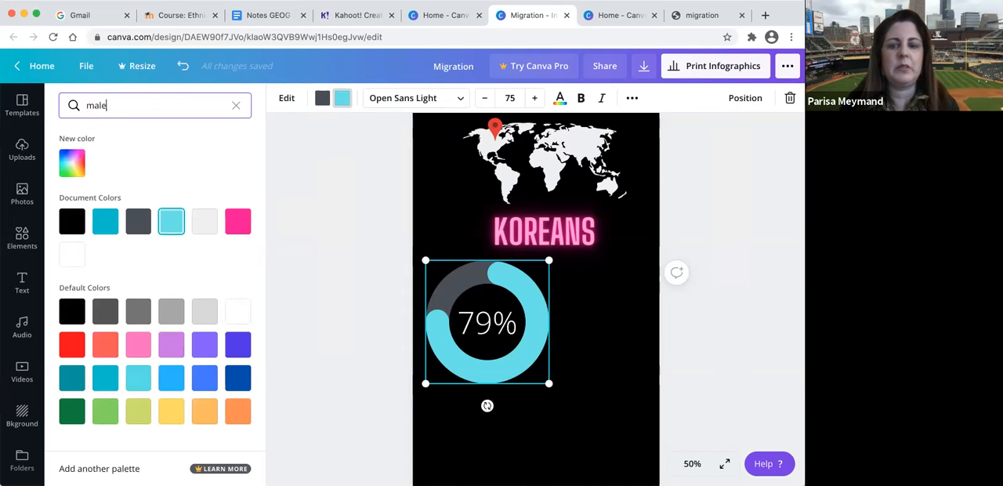
key("Return")
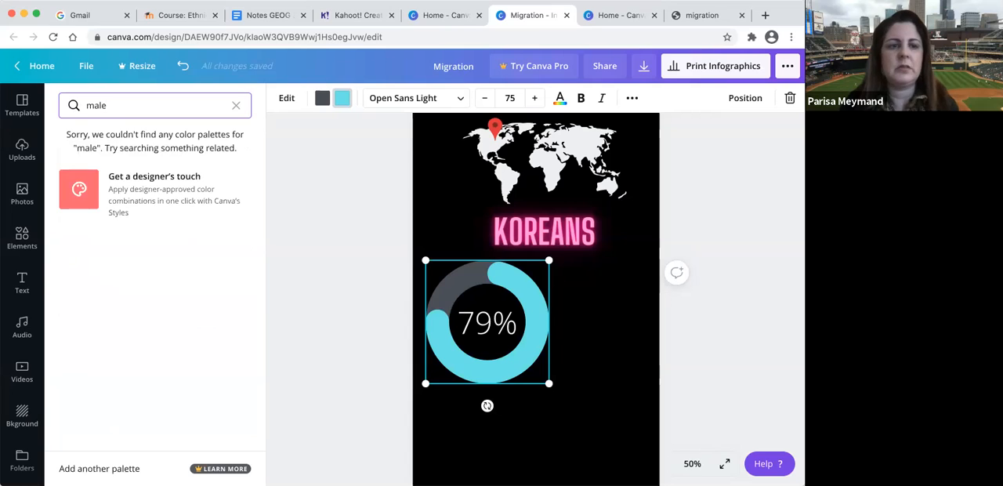
left_click(237, 106)
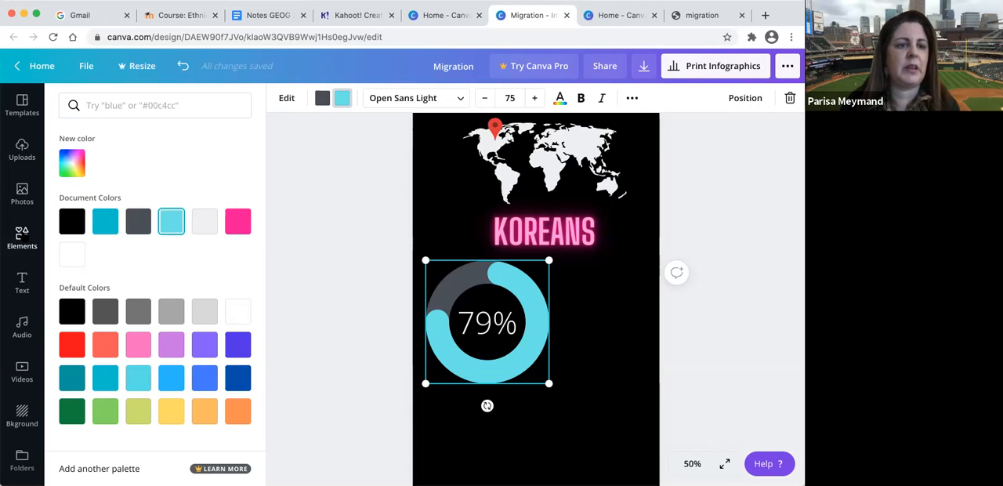
- Search the elements for "women" instead of charts
left_click(22, 238)
left_click(118, 105)
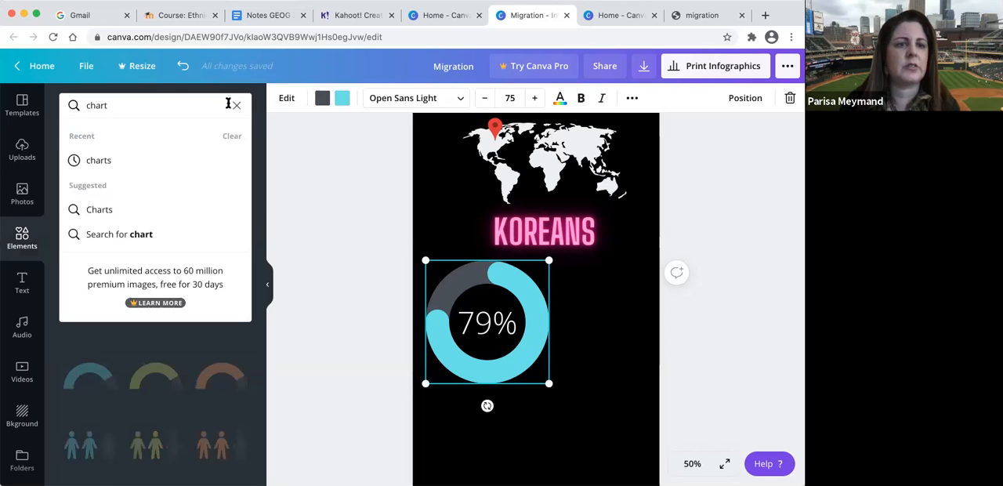
left_click(233, 105)
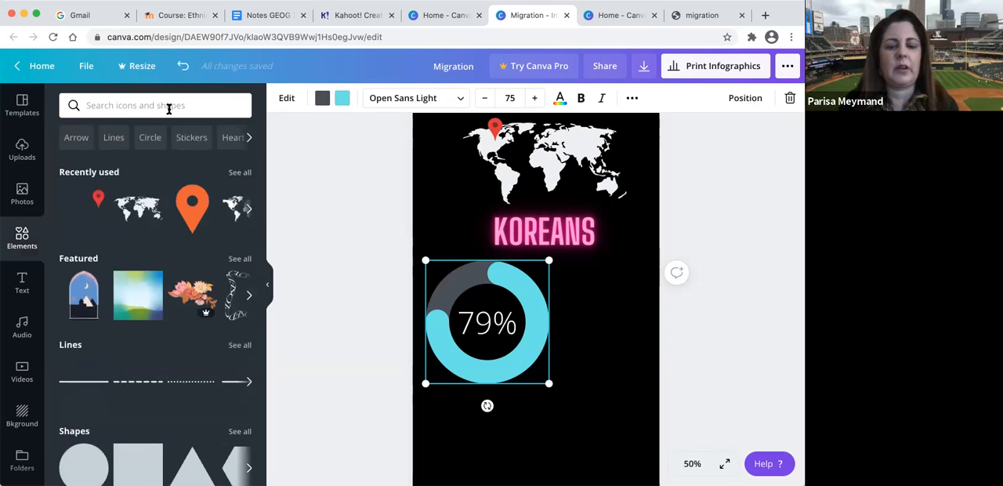
type("women")
key("Return")
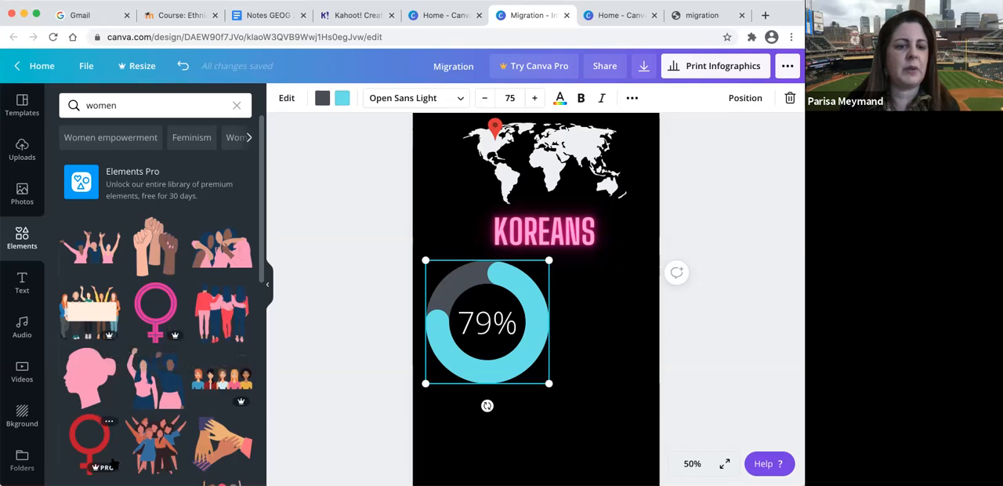
- Search the elements for "female", add the white female figure, and shrink and place it beside the progress ring on its right
left_click(134, 105)
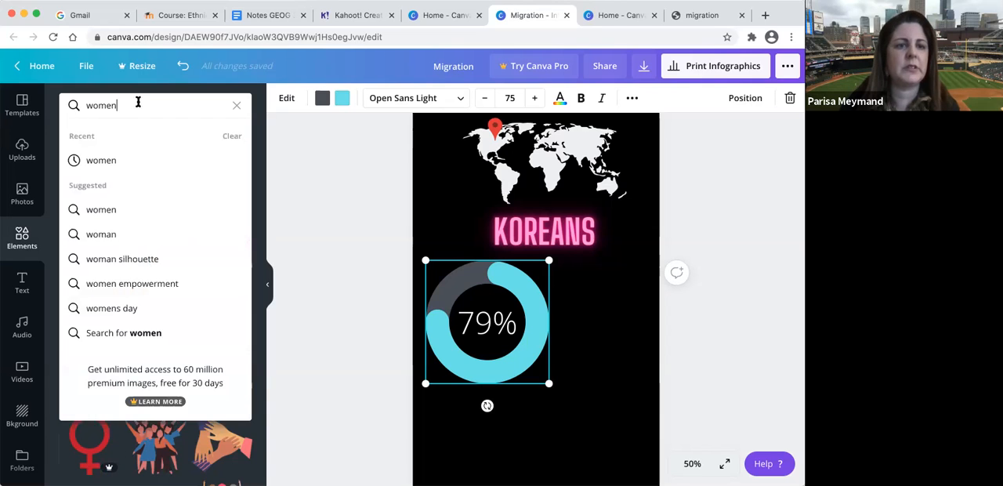
key("BackSpace")
key("BackSpace")
key("BackSpace")
key("BackSpace")
key("BackSpace")
type("fe")
key("BackSpace")
key("BackSpace")
type("female")
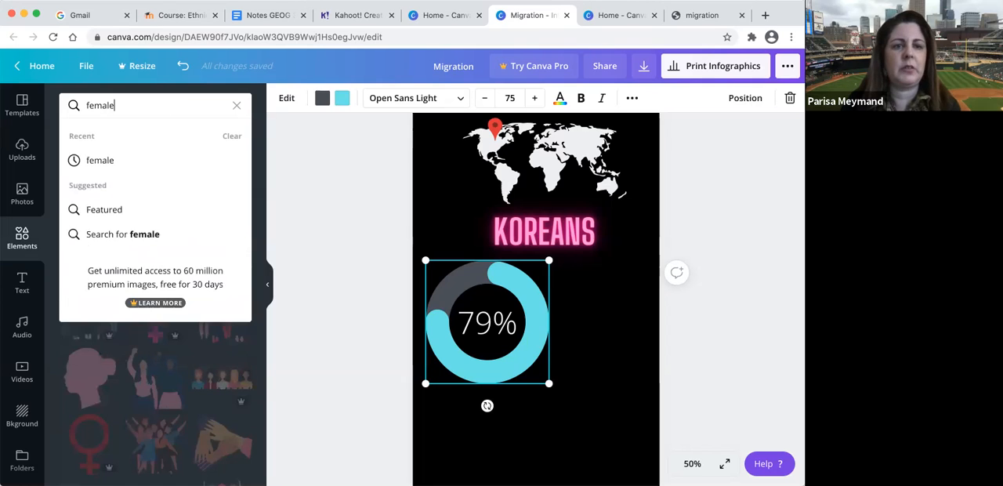
key("Return")
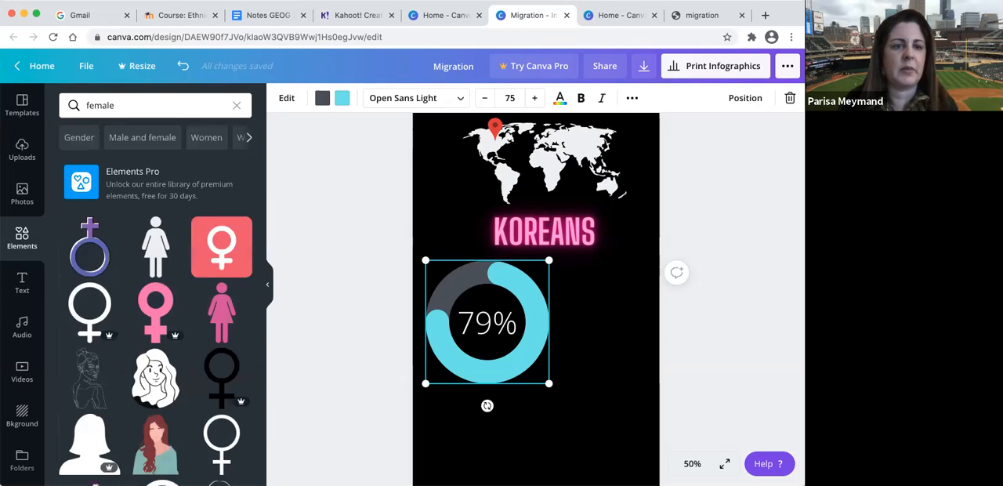
left_click_drag(155, 246, 601, 352)
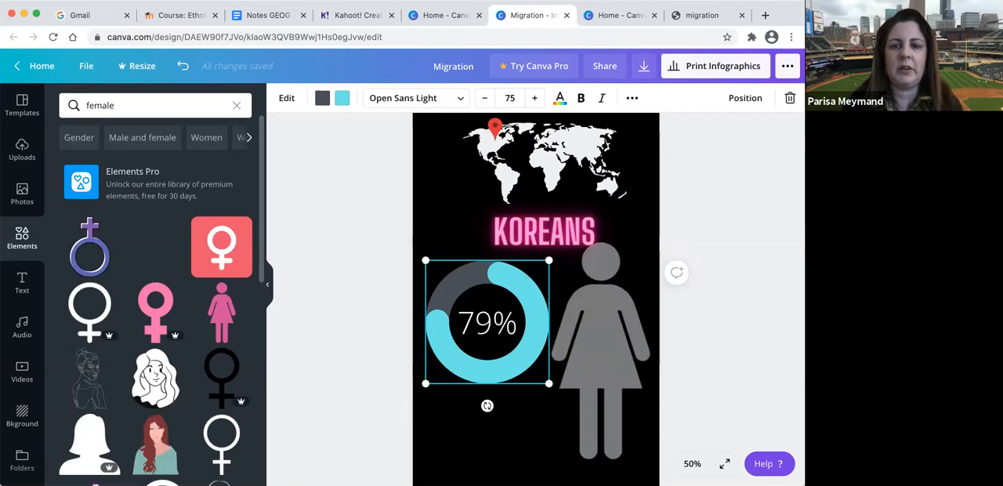
left_click_drag(552, 460, 599, 354)
left_click_drag(623, 307, 601, 338)
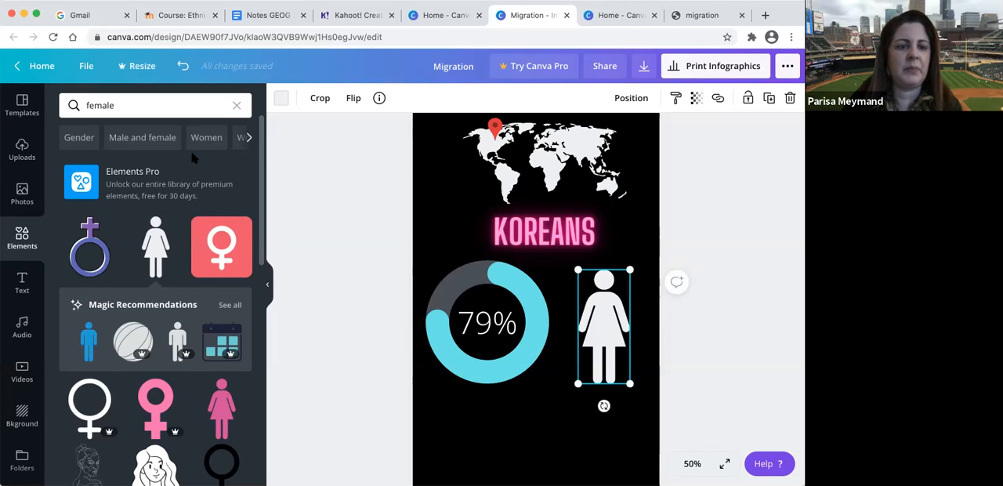
- Search the elements for "chart" and add the light blue people pictogram to the infographic
left_click(235, 106)
left_click(191, 104)
type("char")
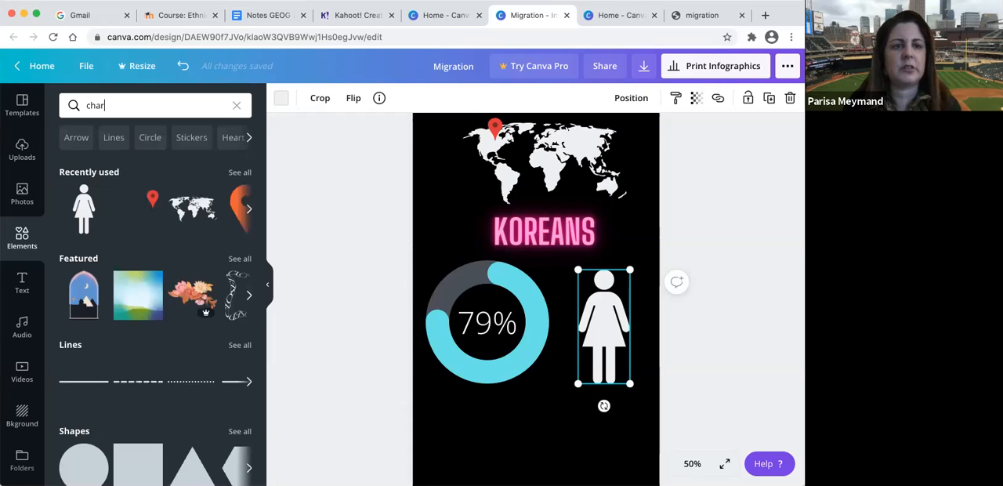
type("t")
key("Return")
scroll(131, 380, "down", 1)
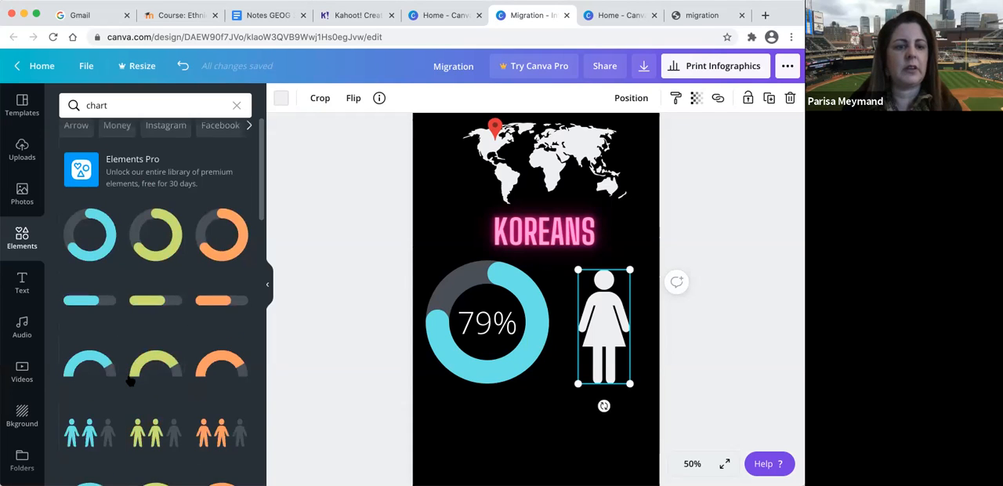
scroll(131, 381, "down", 3)
left_click(86, 338)
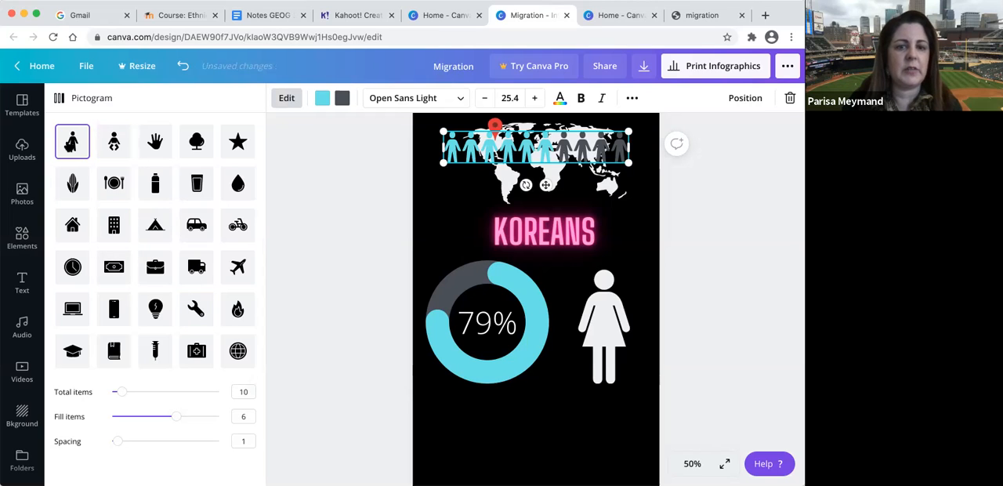
scroll(398, 284, "down", 3)
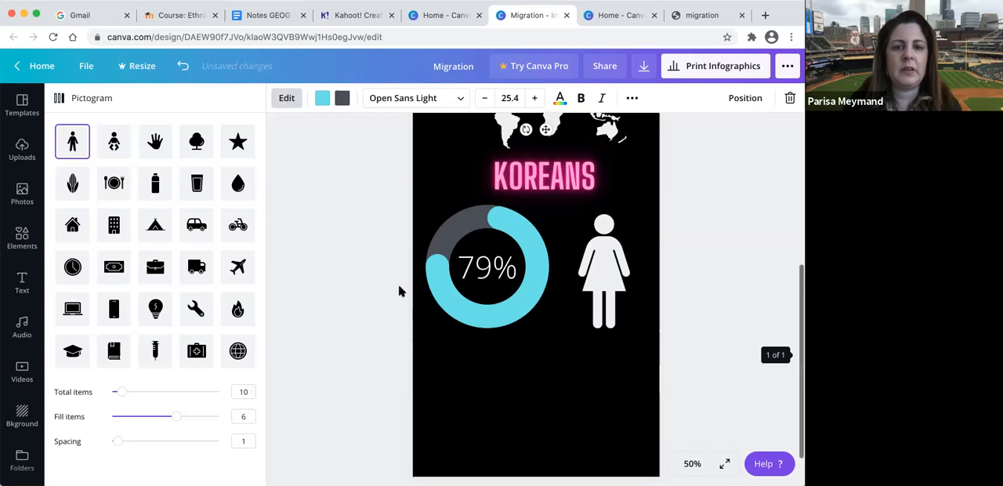
left_click(342, 294)
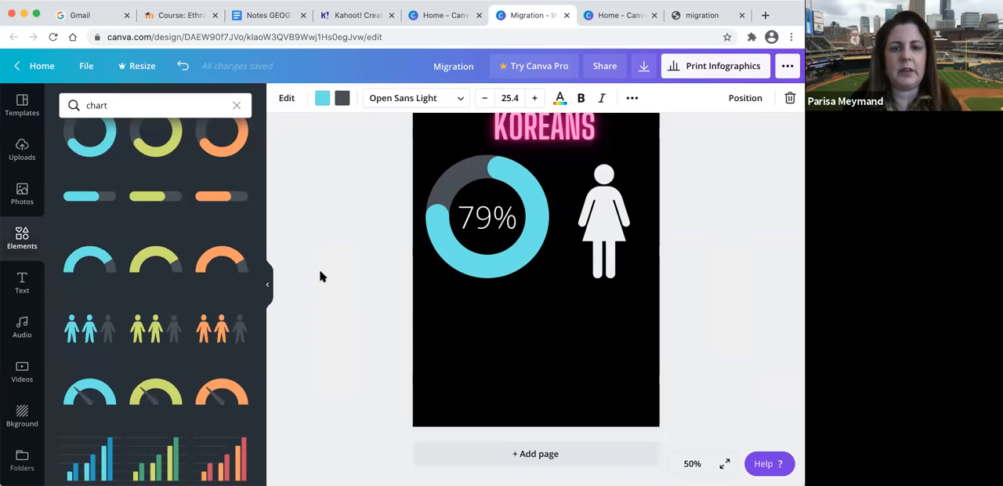
- Repeat the "chart" search, add a second light blue people pictogram and collapse the side panel
scroll(159, 242, "up", 3)
left_click(128, 105)
key("Return")
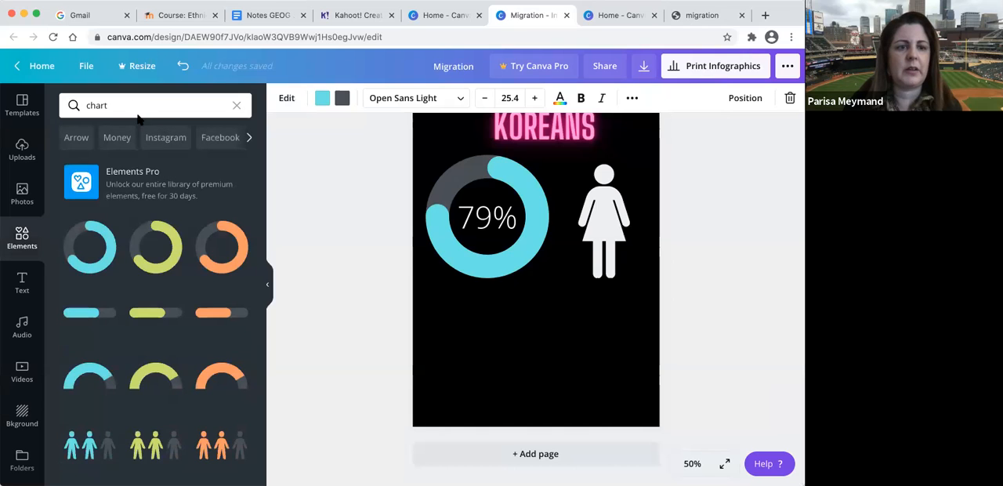
left_click(82, 445)
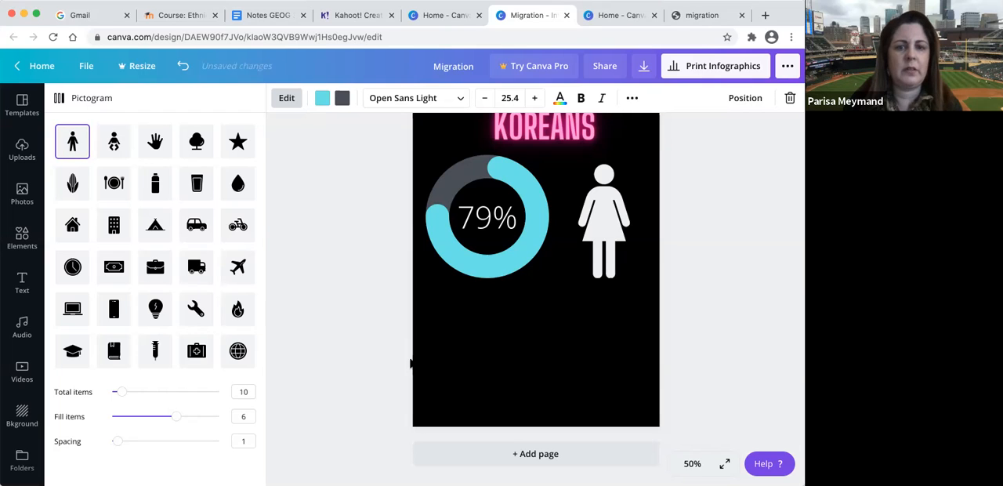
left_click(287, 98)
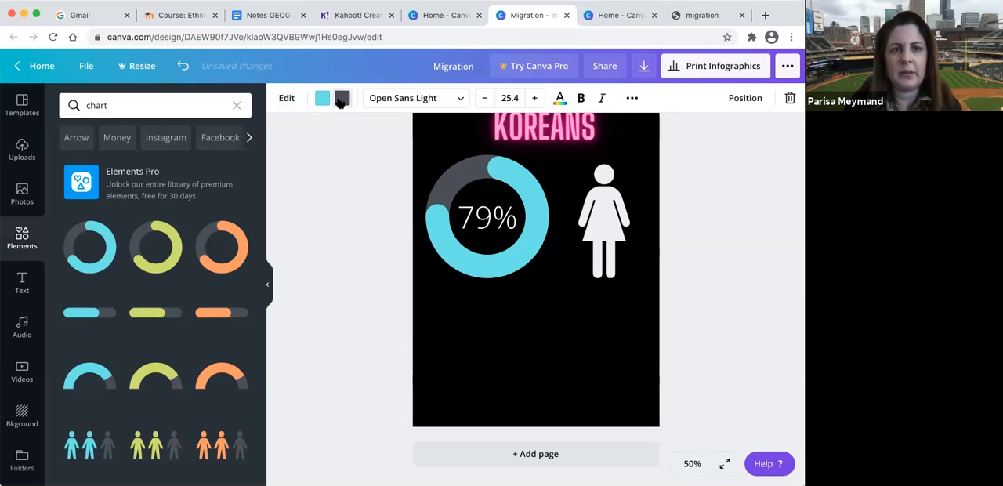
left_click(267, 286)
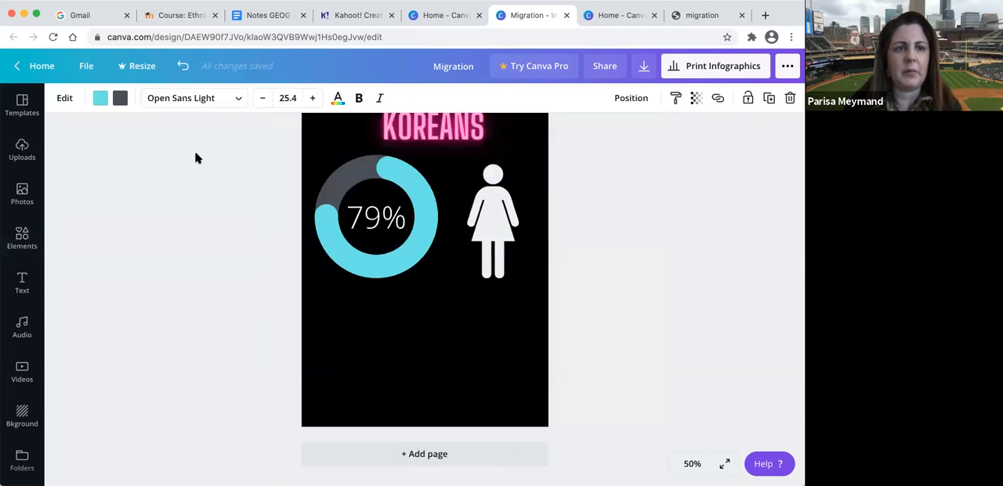
- Set the page background to the document's dark gray #494f56
left_click(369, 330)
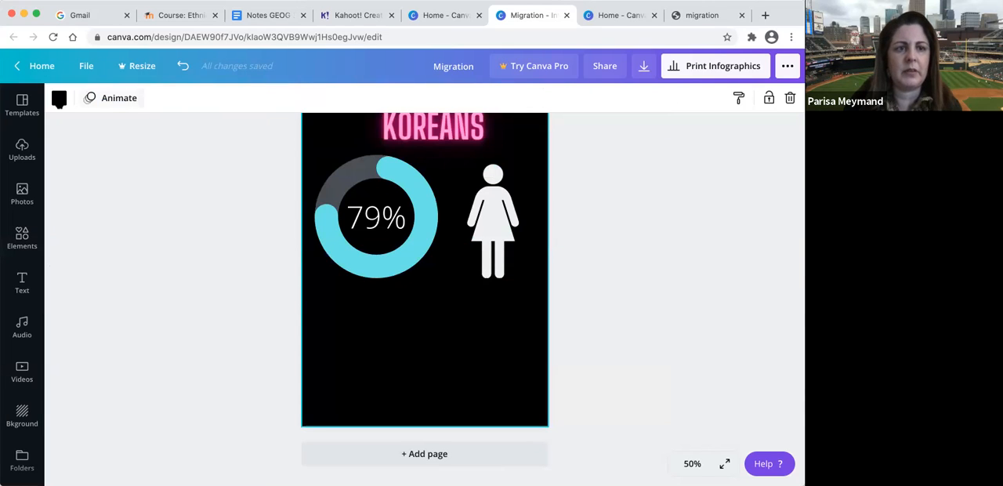
left_click(60, 98)
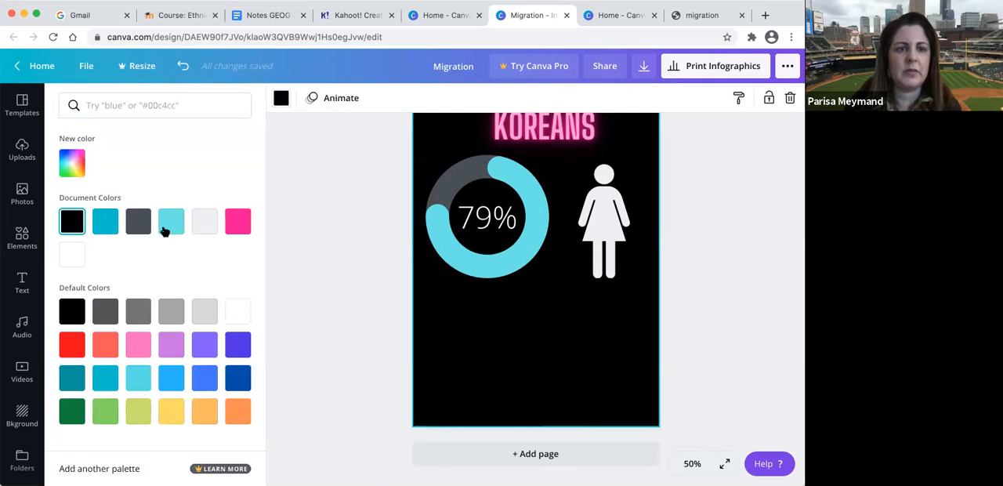
left_click(203, 223)
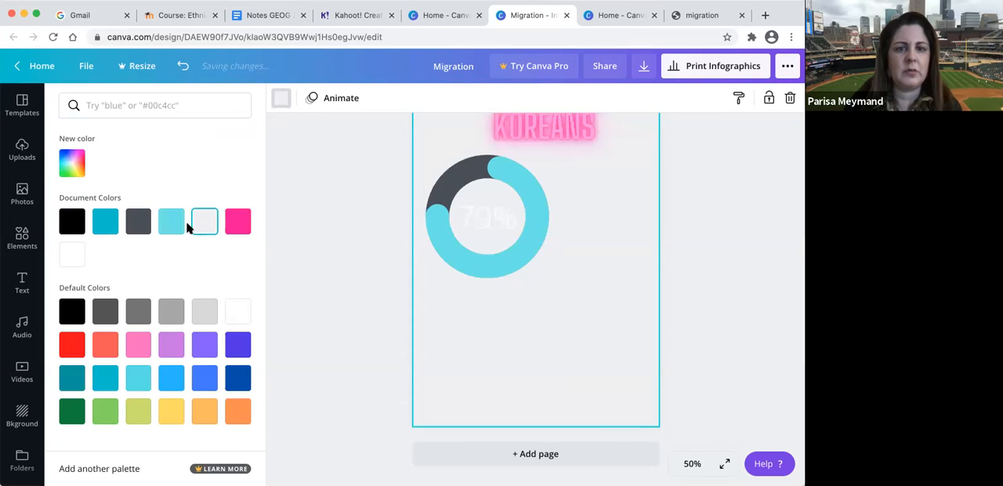
left_click(142, 225)
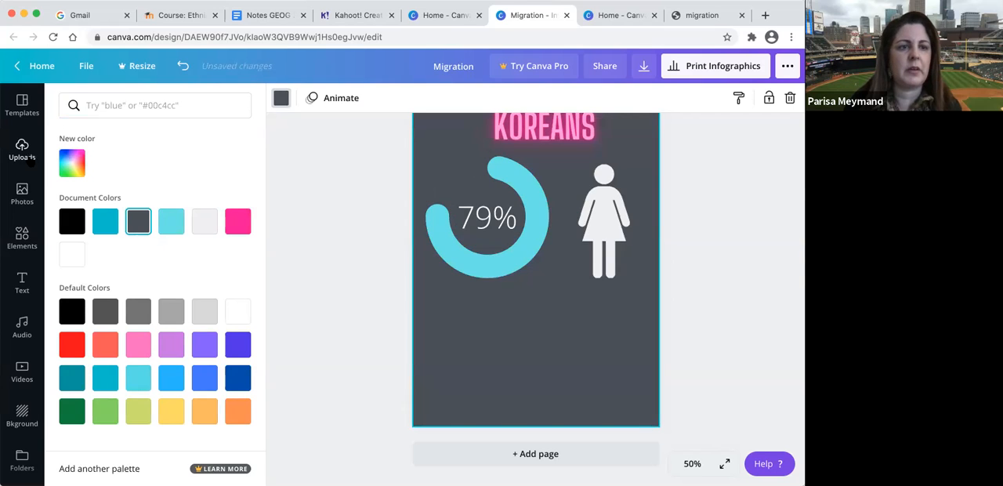
- Add another light blue people pictogram, set its total items to 25 and place it below the progress ring
left_click(22, 238)
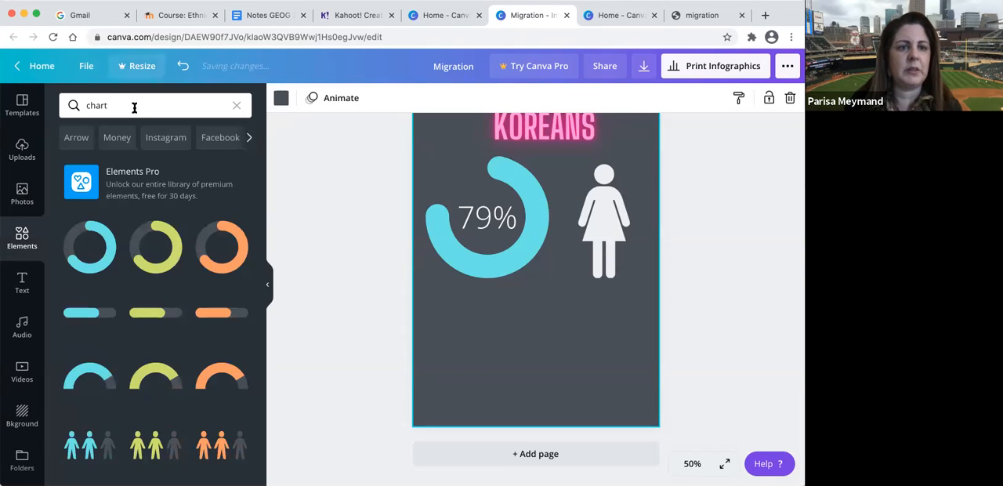
left_click(86, 453)
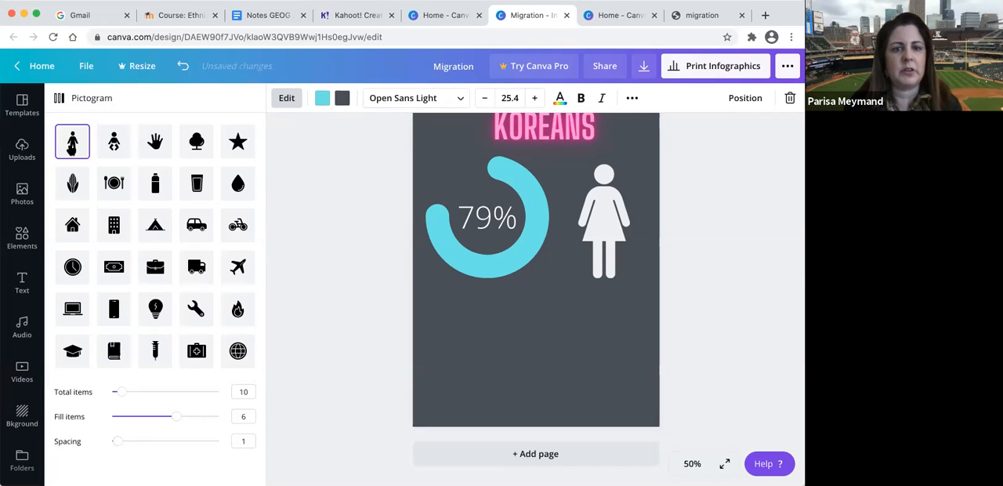
left_click_drag(119, 392, 138, 392)
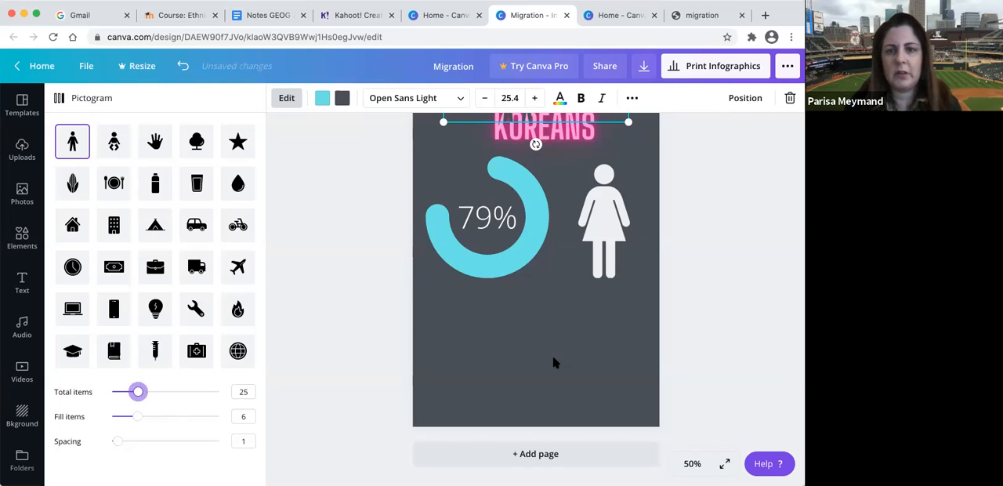
scroll(554, 361, "up", 5)
scroll(555, 259, "down", 3)
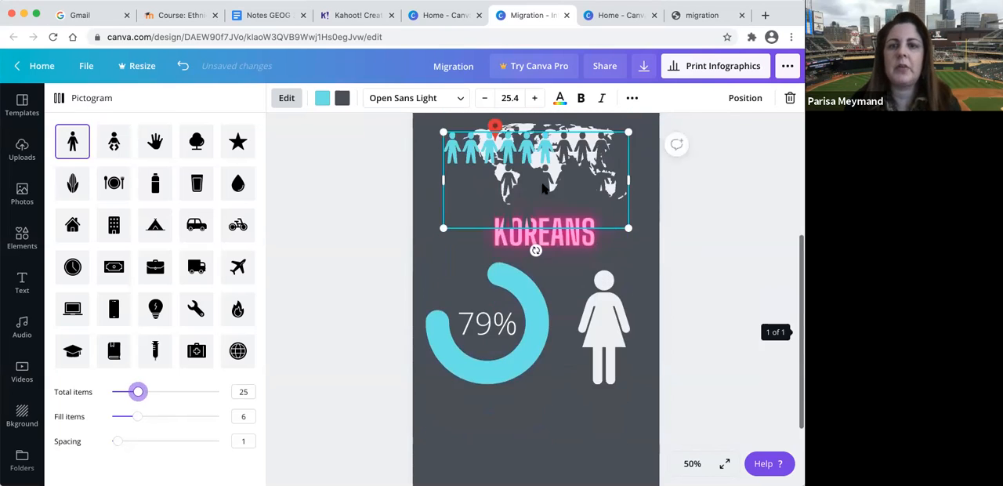
left_click_drag(540, 228, 539, 377)
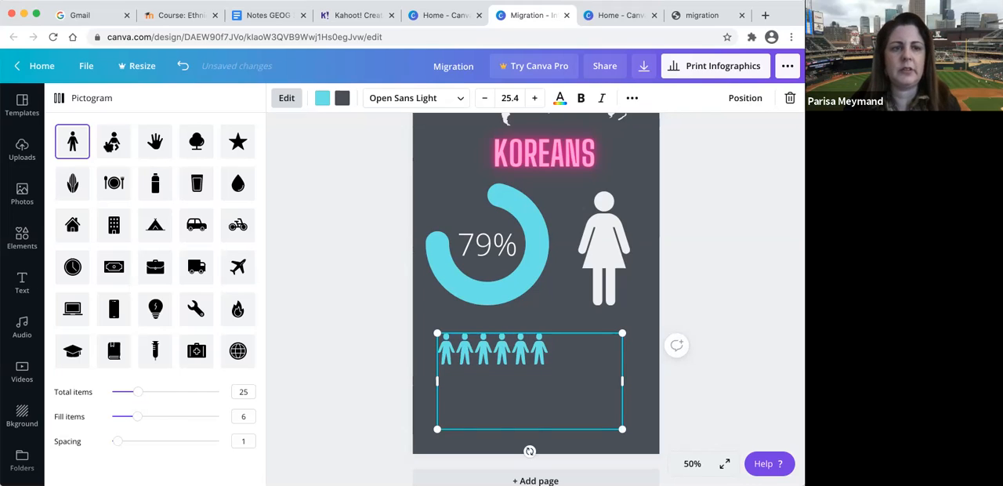
- Return to the home page, reopen the Migration infographic from all designs and set the zoom to 50%
left_click(38, 70)
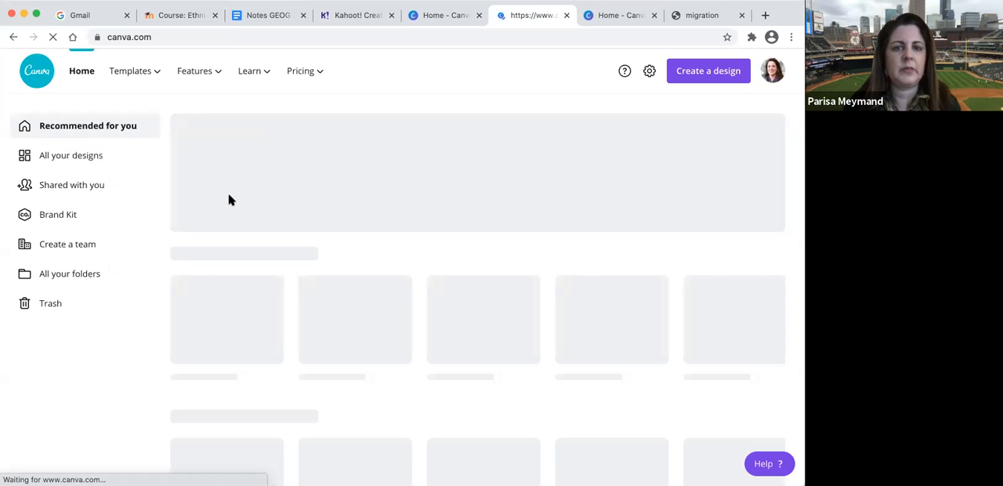
left_click(85, 158)
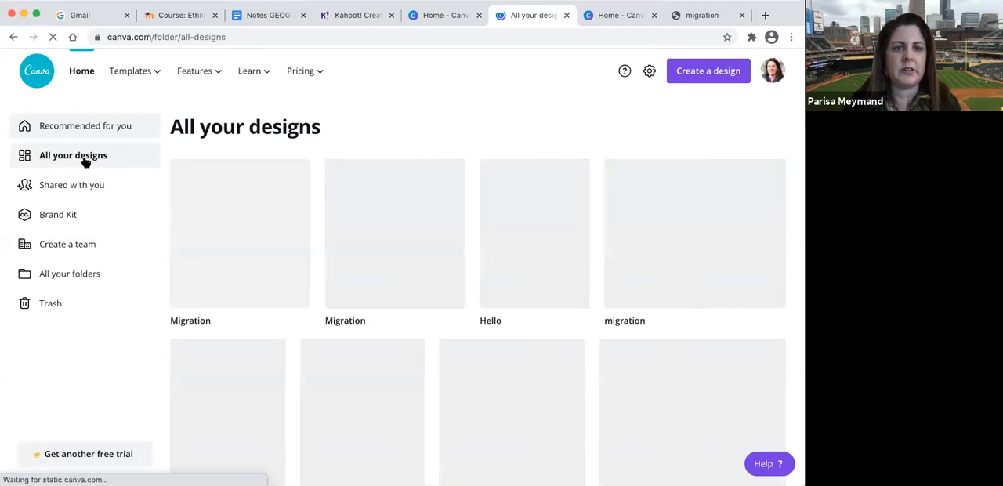
left_click(206, 247)
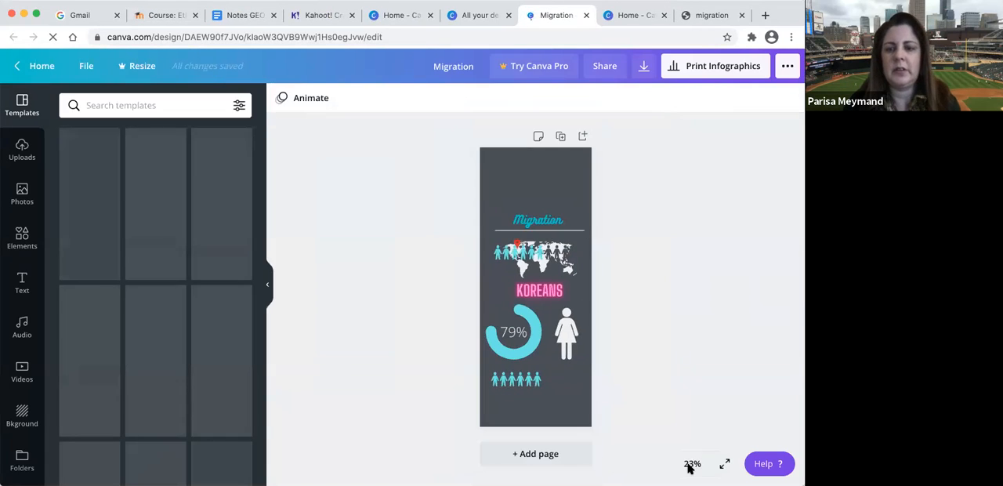
left_click(690, 465)
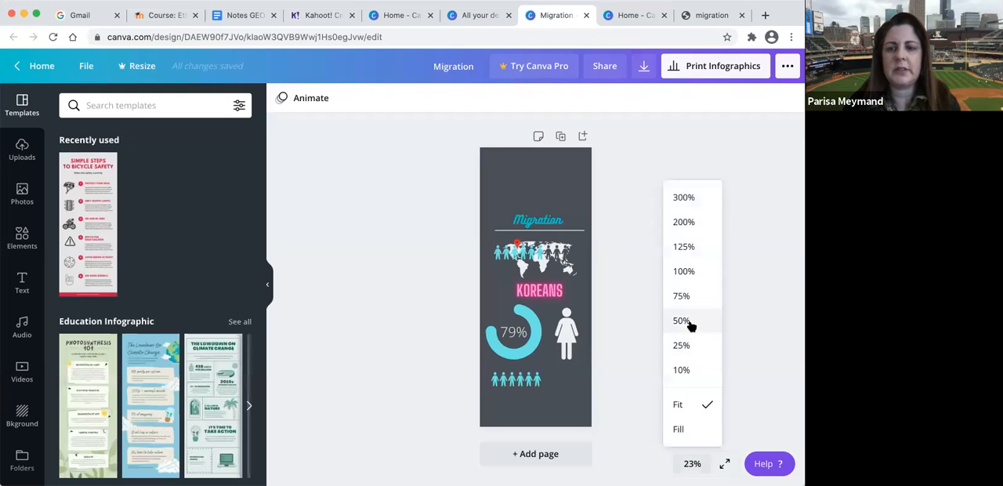
left_click(682, 321)
scroll(519, 372, "down", 4)
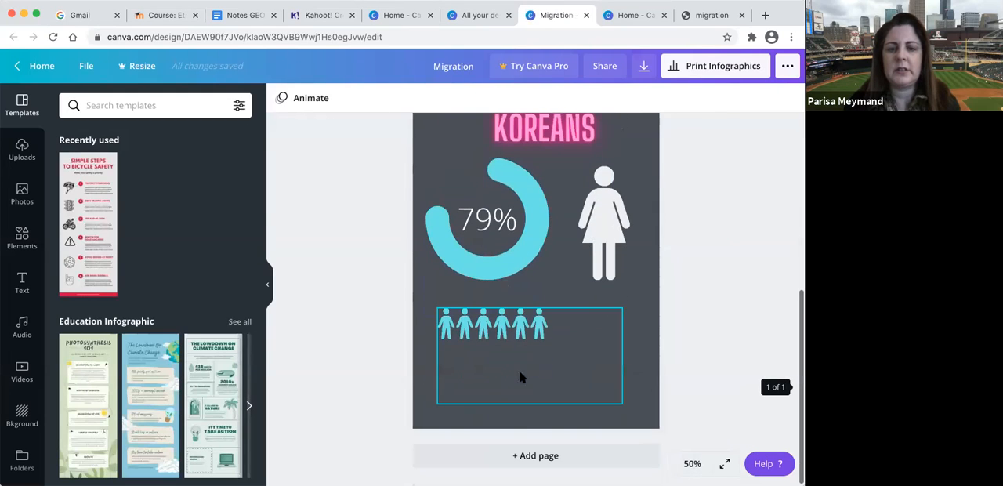
- Set the total items of the pictogram below the progress ring to 16 and recolor its unfilled figures light gray
left_click(504, 333)
left_click(502, 334)
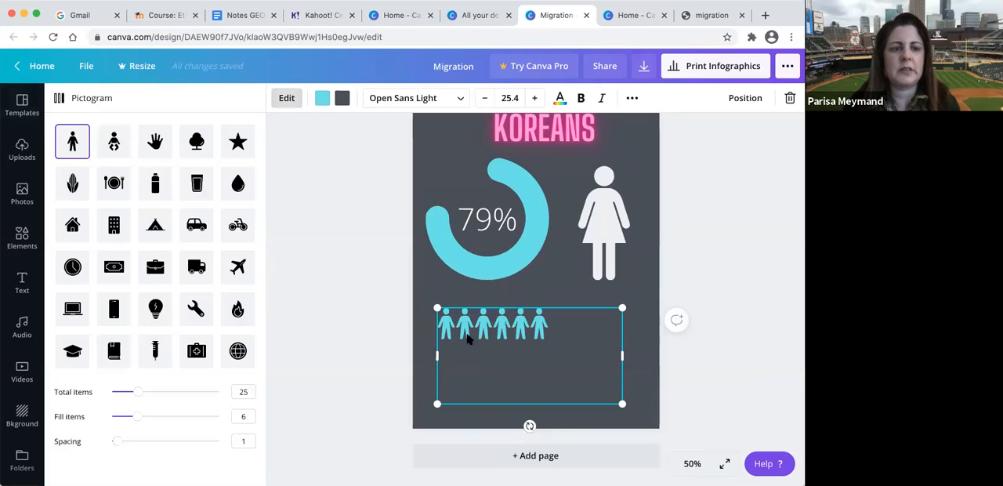
left_click_drag(141, 394, 126, 392)
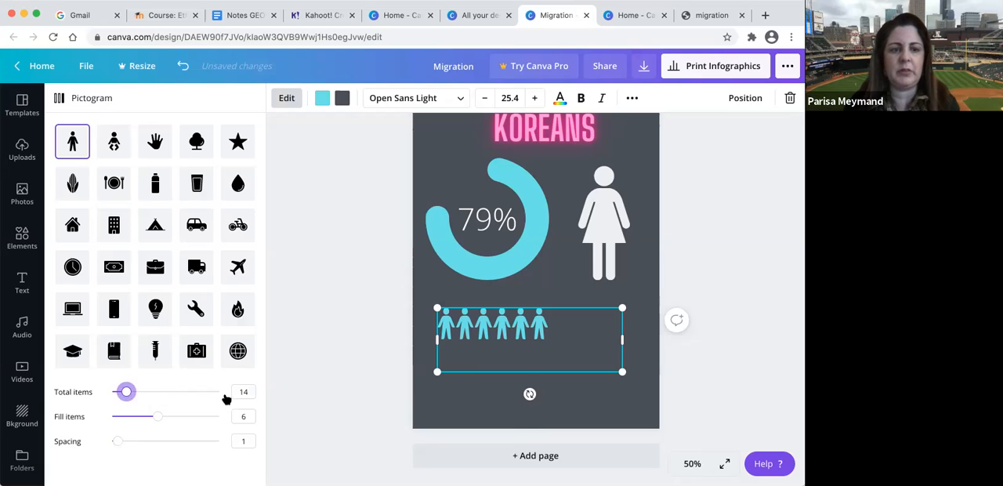
mouse_move(128, 392)
left_mouse_down()
mouse_move(151, 395)
mouse_move(128, 393)
left_mouse_up()
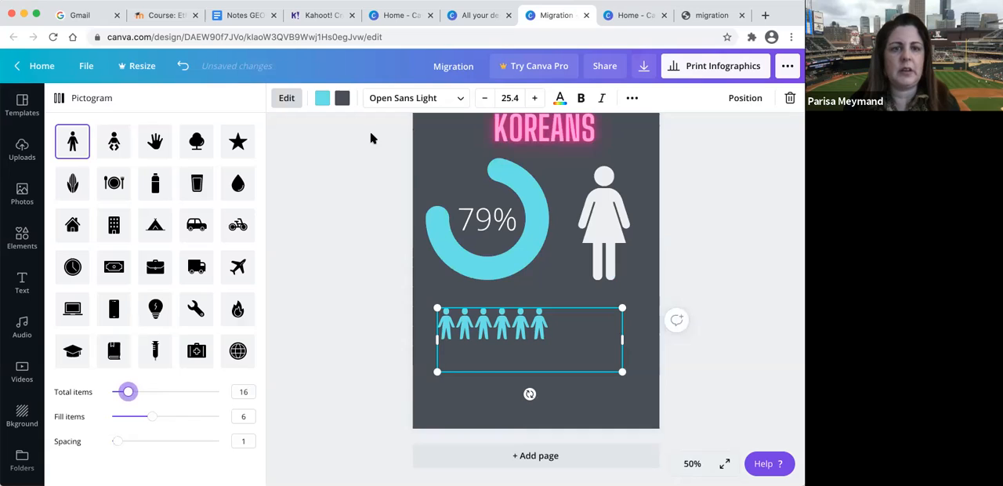
left_click(341, 98)
left_click(171, 223)
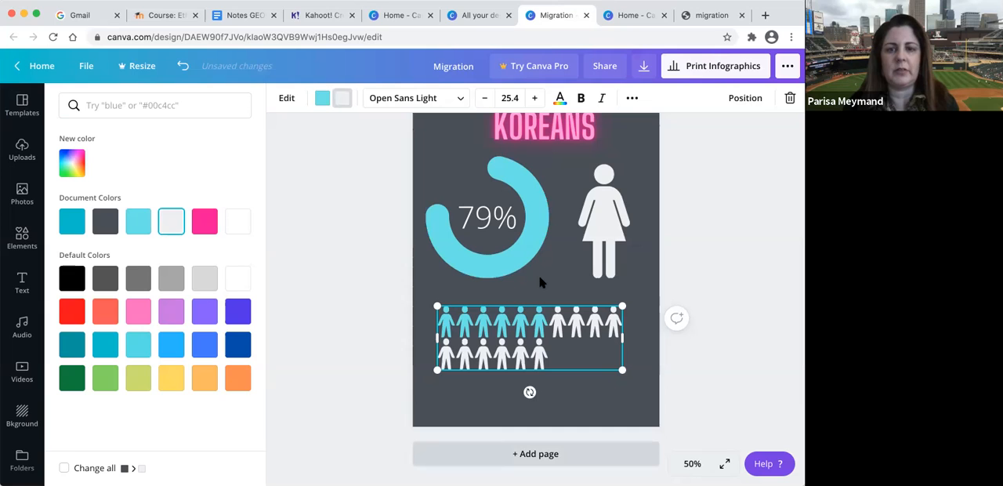
- Move the Migration title to the top of the page and place the white line just beneath it
scroll(540, 282, "up", 5)
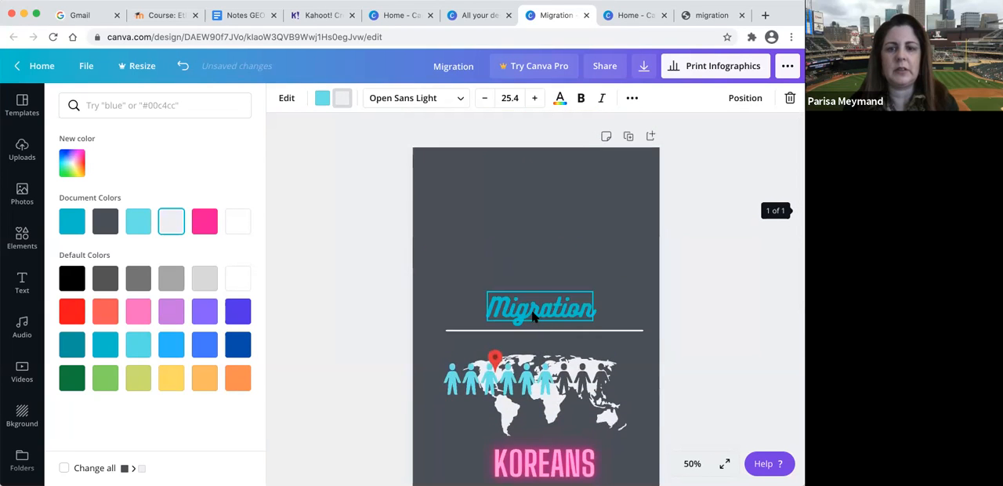
left_click_drag(540, 306, 544, 175)
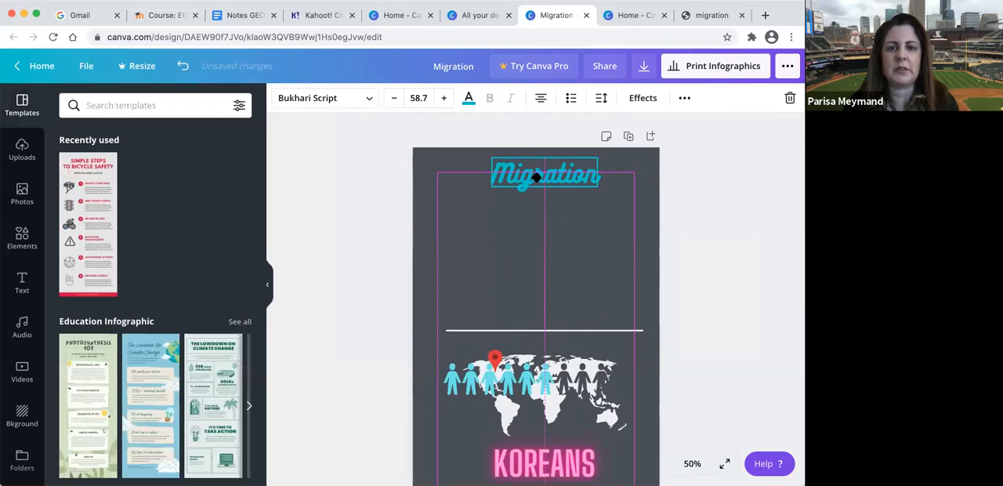
left_click(532, 330)
left_click_drag(533, 307, 536, 175)
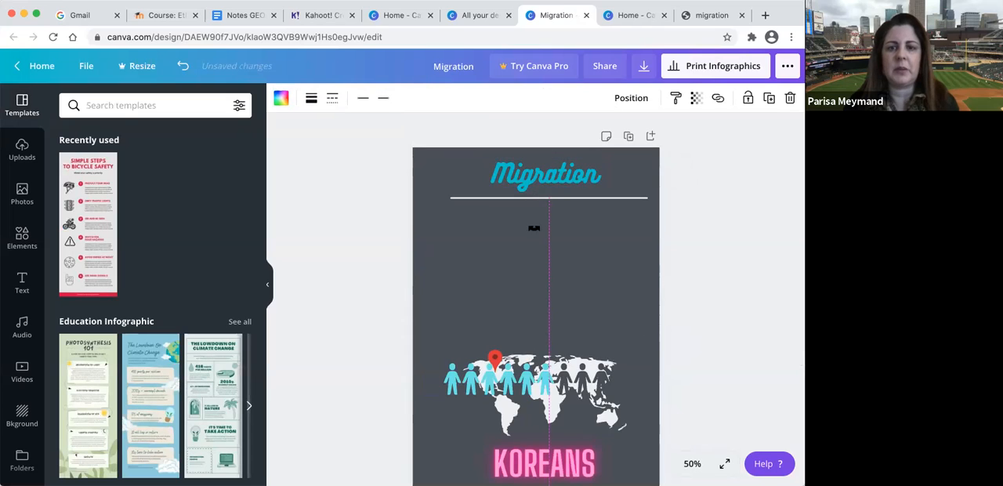
- Send the people pictogram that overlaps the world map backward, and then all the way to the back
left_click(533, 377)
left_click(533, 376)
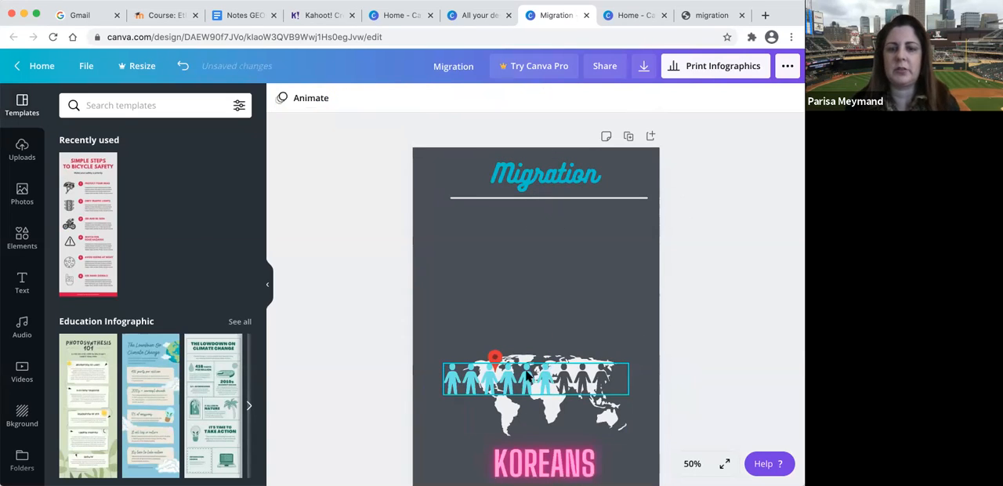
right_click(520, 380)
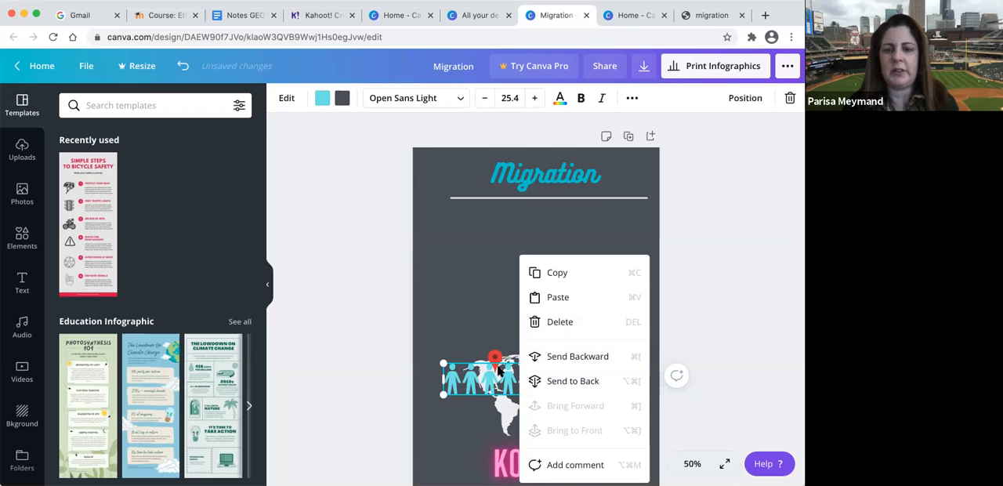
left_click(559, 359)
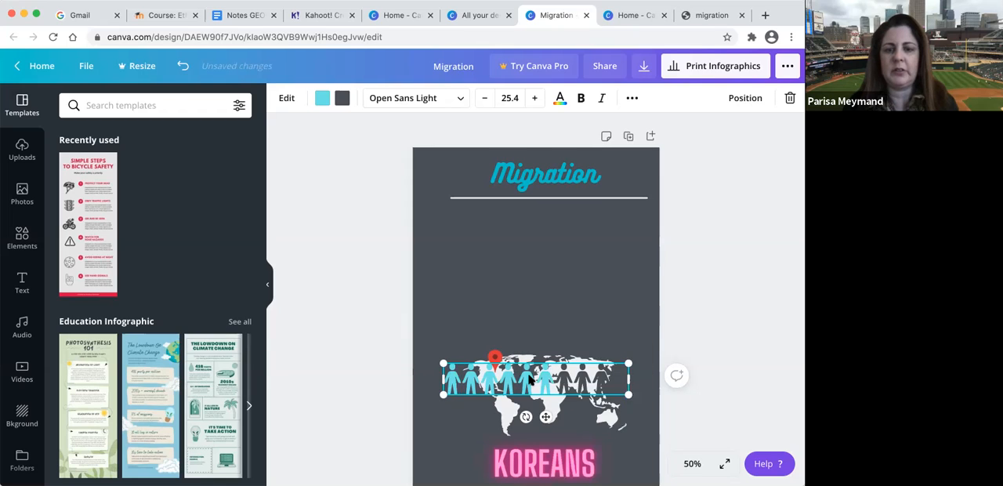
right_click(530, 381)
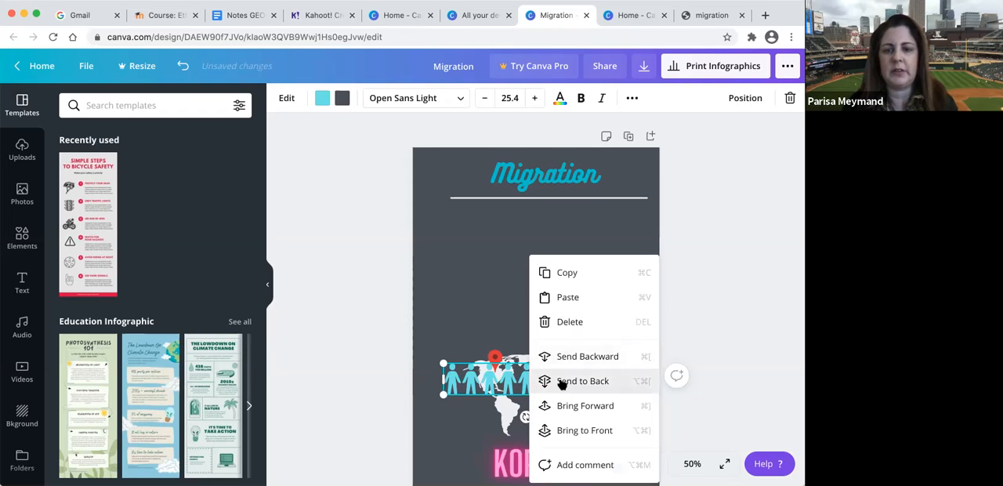
left_click(562, 381)
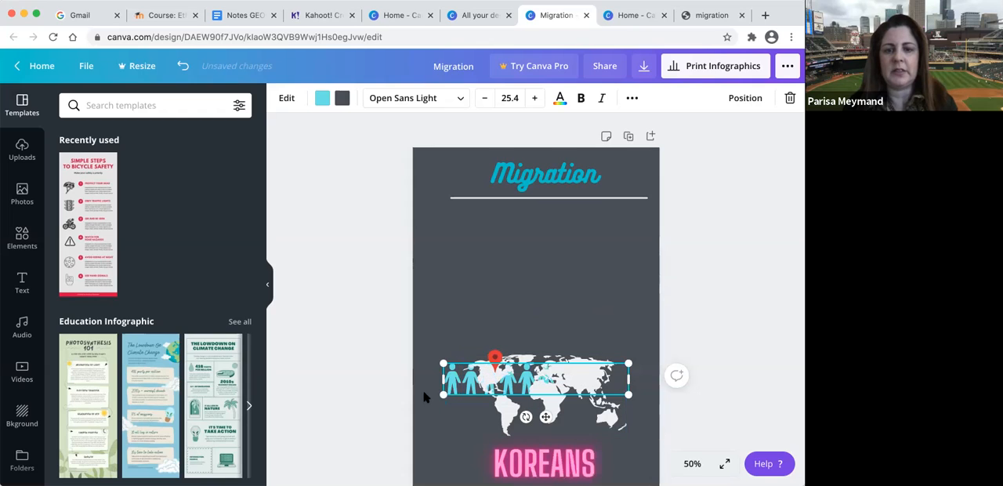
- Move the world map and its red pin up beneath the title line, and delete the single-row people pictogram
left_click_drag(445, 384, 460, 332)
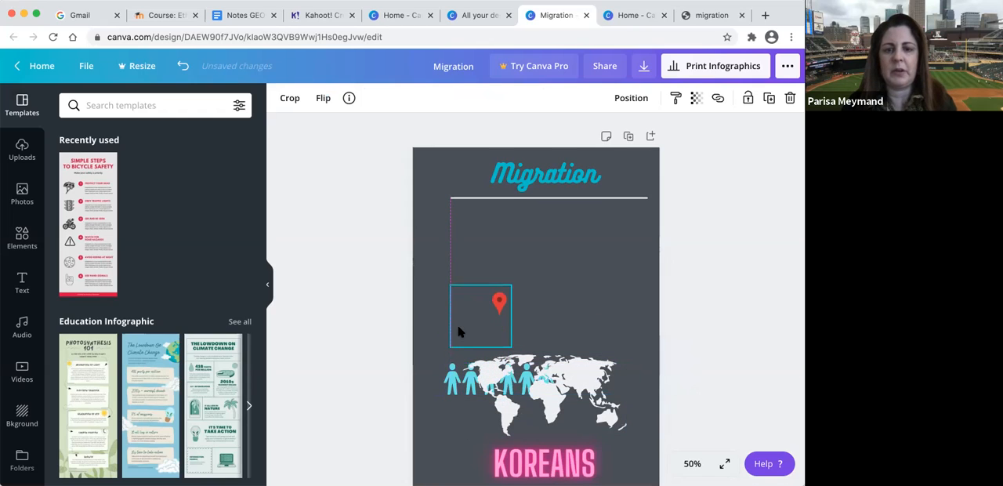
left_click_drag(579, 395, 581, 253)
left_click_drag(499, 308, 499, 219)
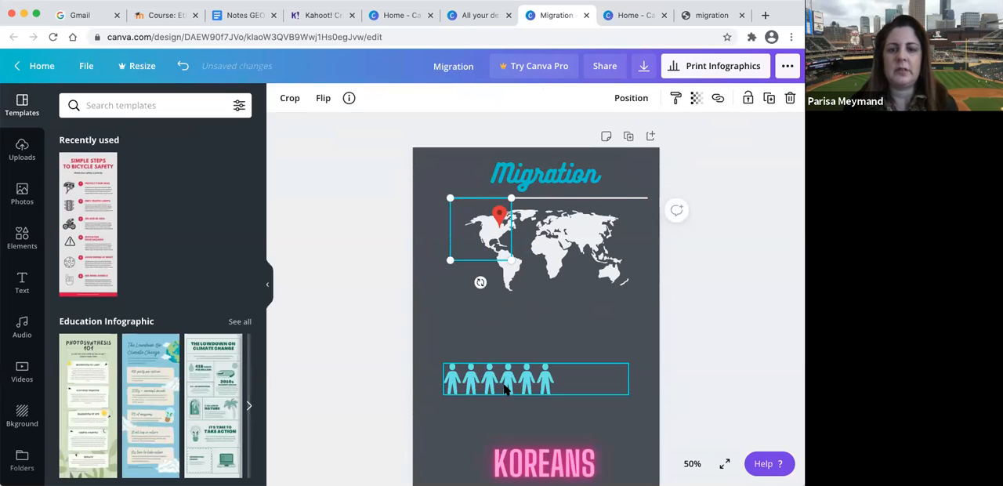
left_click(506, 388)
key("Delete")
- Move the KOREANS text up to the world map's lower edge and place the 79% ring and female figure just beneath it
left_click_drag(558, 475, 558, 276)
scroll(548, 385, "down", 3)
left_click_drag(533, 391, 533, 184)
left_click_drag(600, 419, 591, 217)
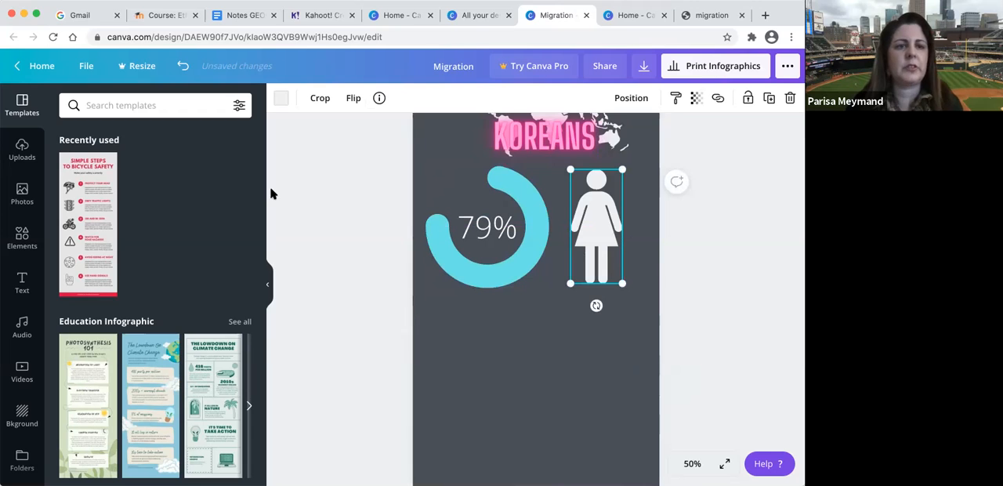
left_click(180, 105)
type("states")
key("Return")
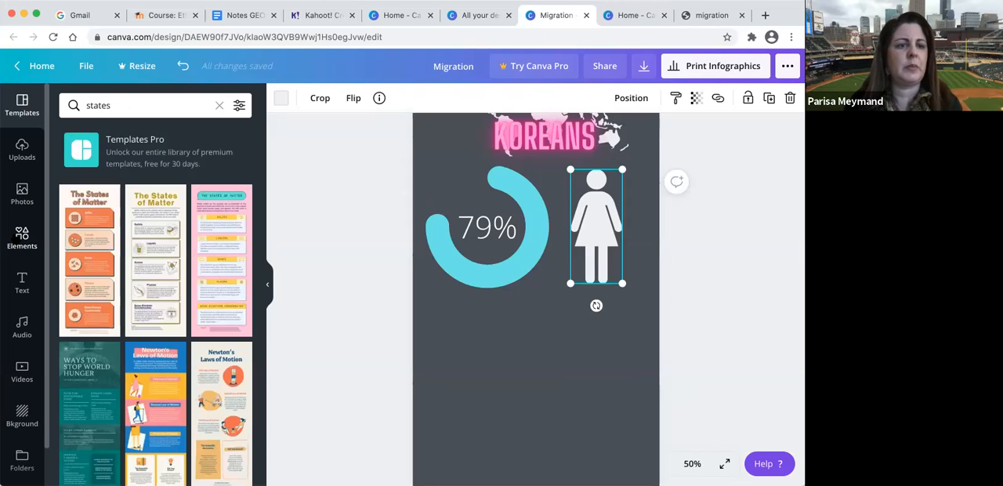
- Search the elements for "states" and place a reduced California map and a Georgia map side by side below the progress ring
left_click(101, 105)
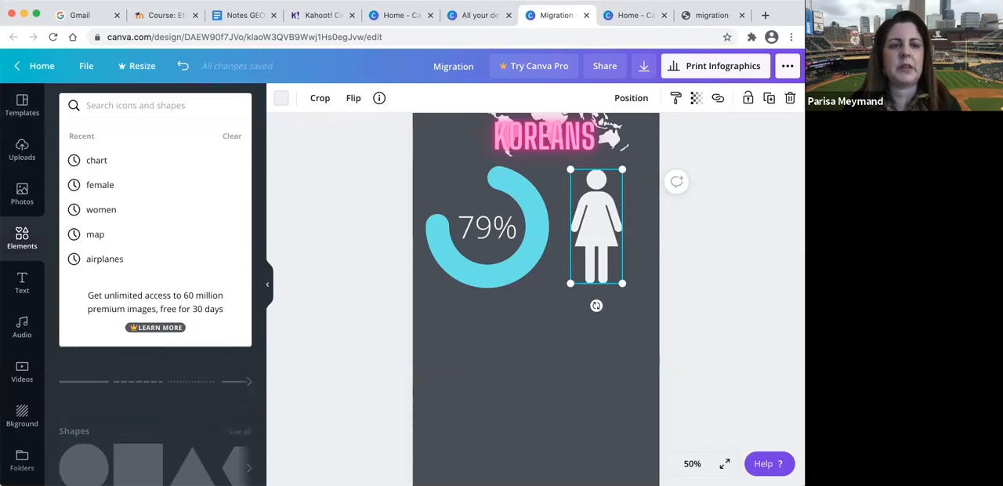
type("tattates")
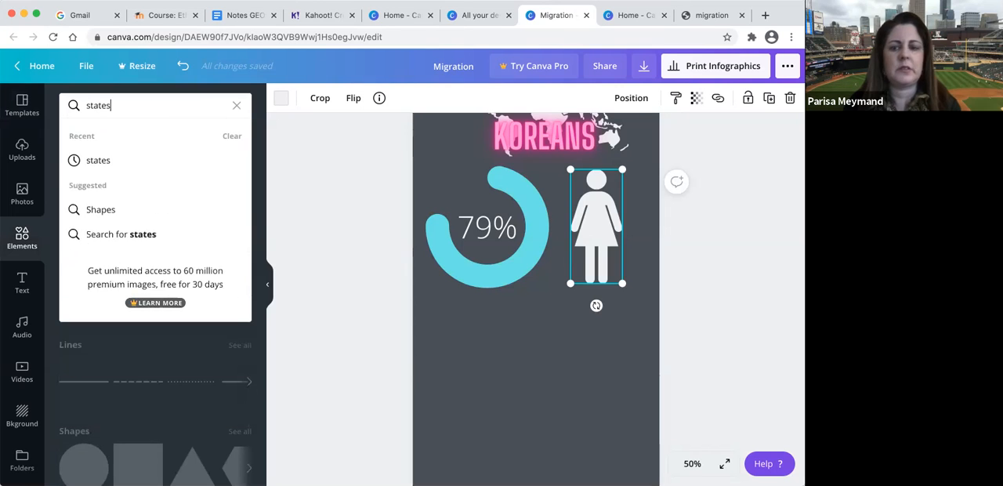
key("Return")
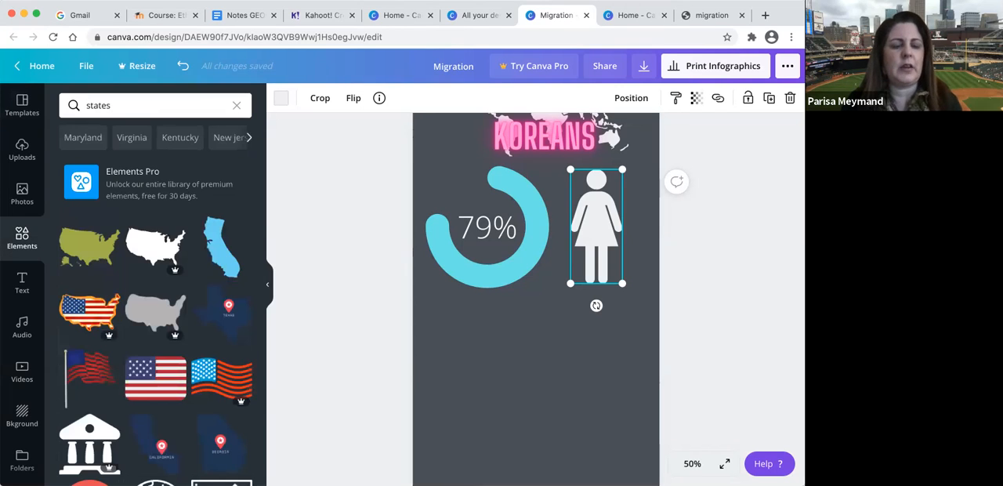
scroll(154, 351, "down", 3)
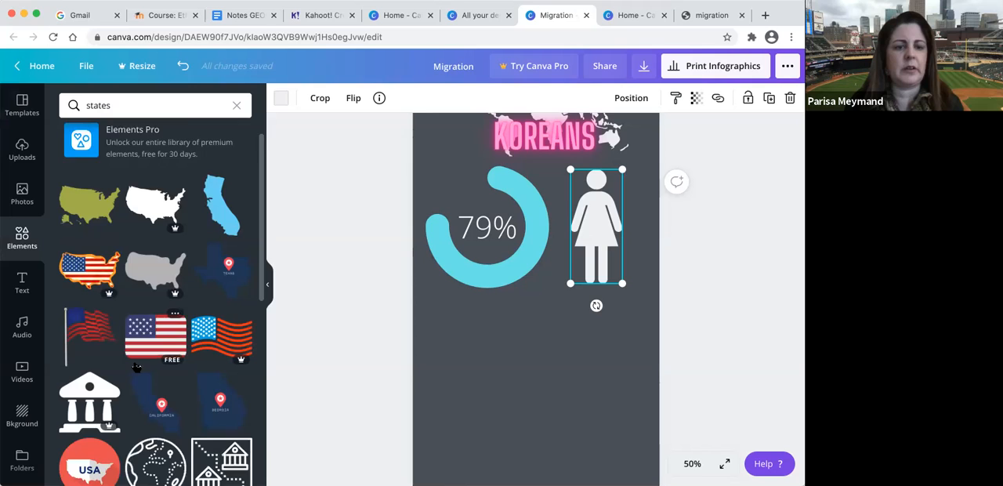
left_click_drag(153, 351, 460, 366)
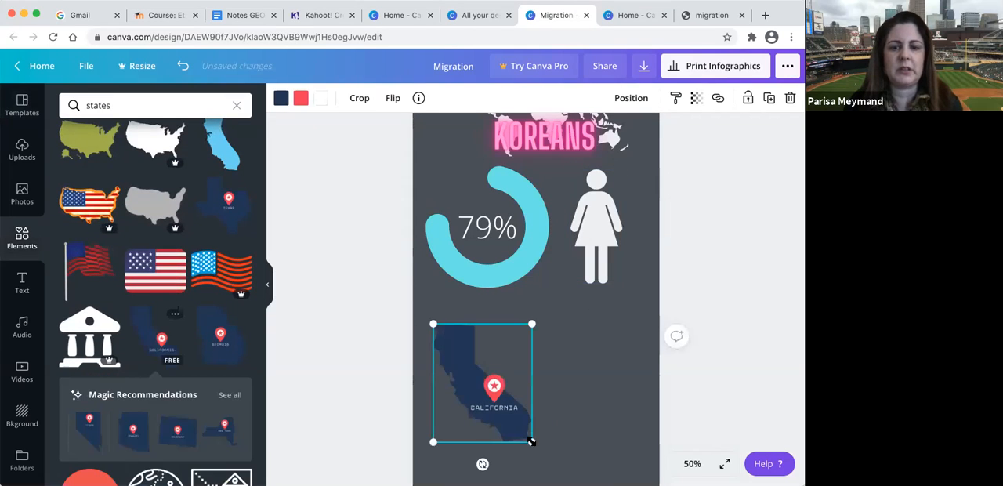
left_click_drag(514, 429, 506, 411)
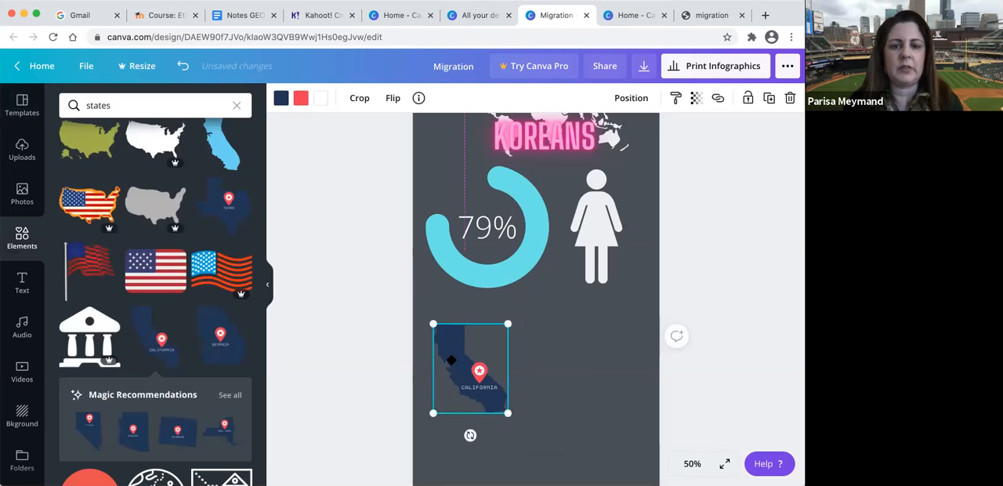
left_click_drag(463, 371, 454, 355)
left_click_drag(225, 341, 532, 374)
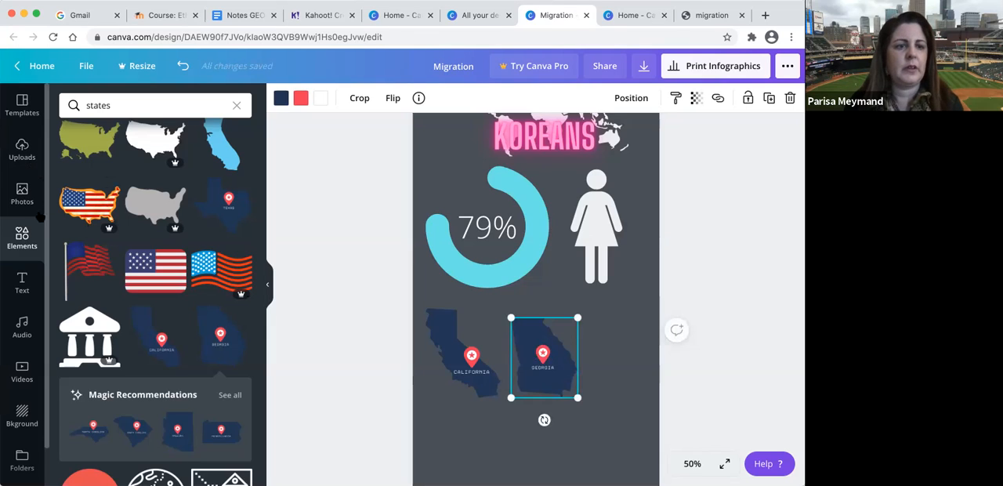
- Find the suggested Rectangle elements and add the gray beveled 3D rectangle to the page
left_click(237, 105)
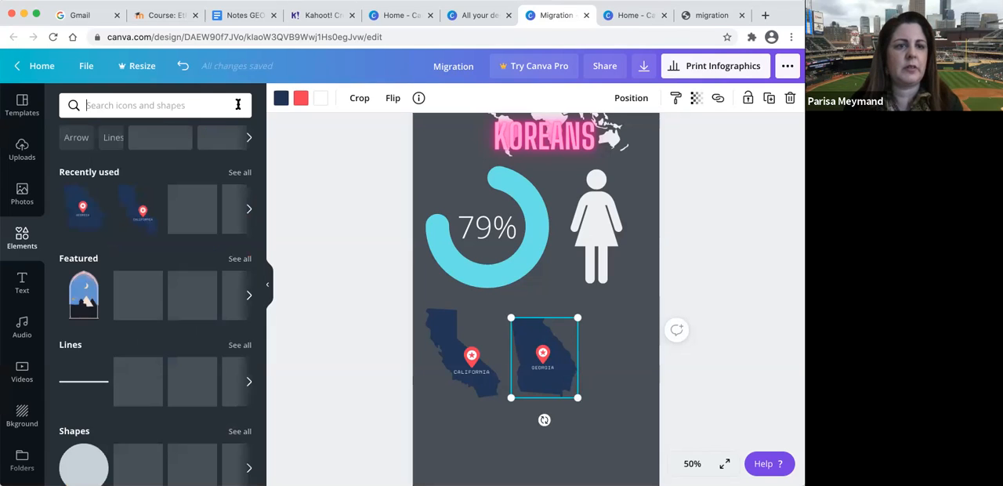
scroll(183, 140, "right", 5)
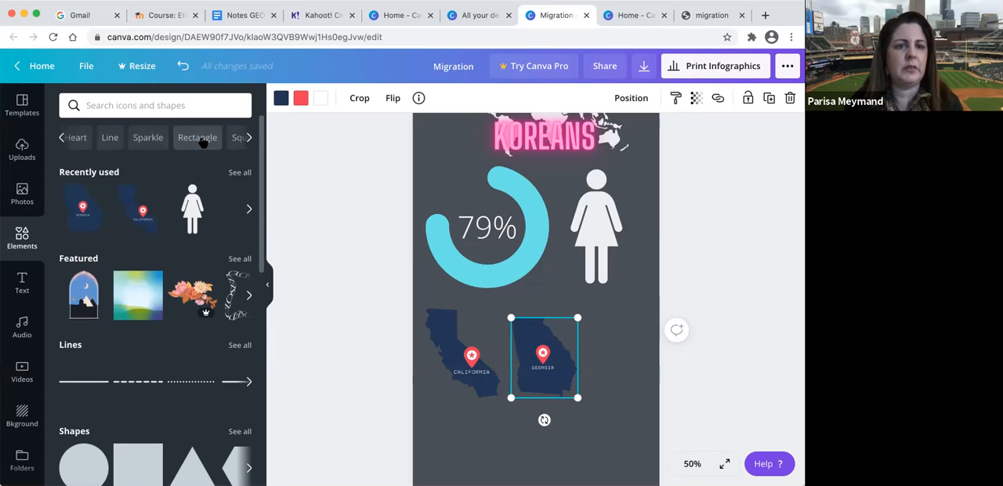
left_click(248, 139)
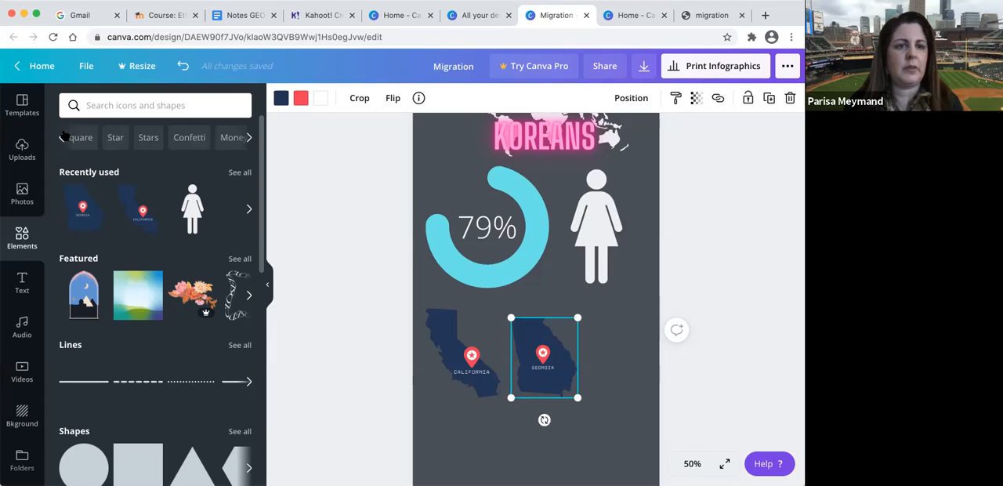
left_click(63, 137)
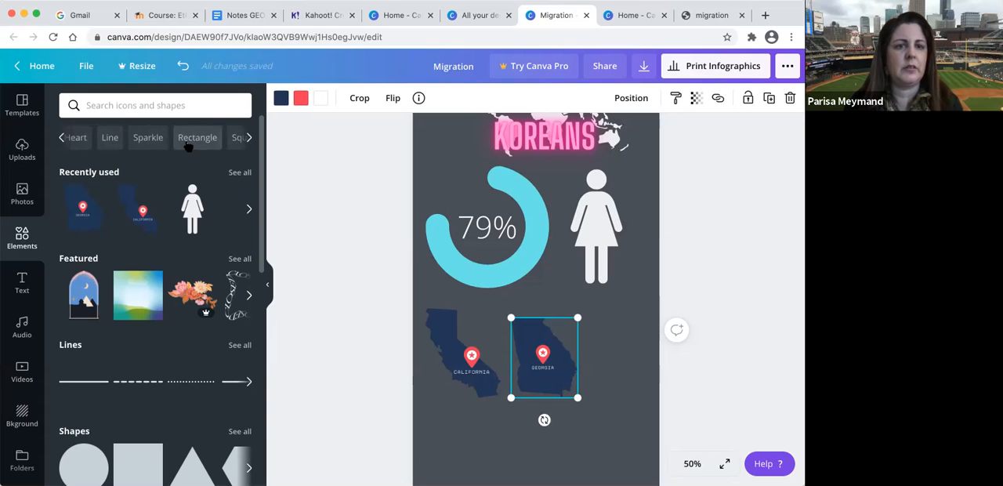
left_click(188, 147)
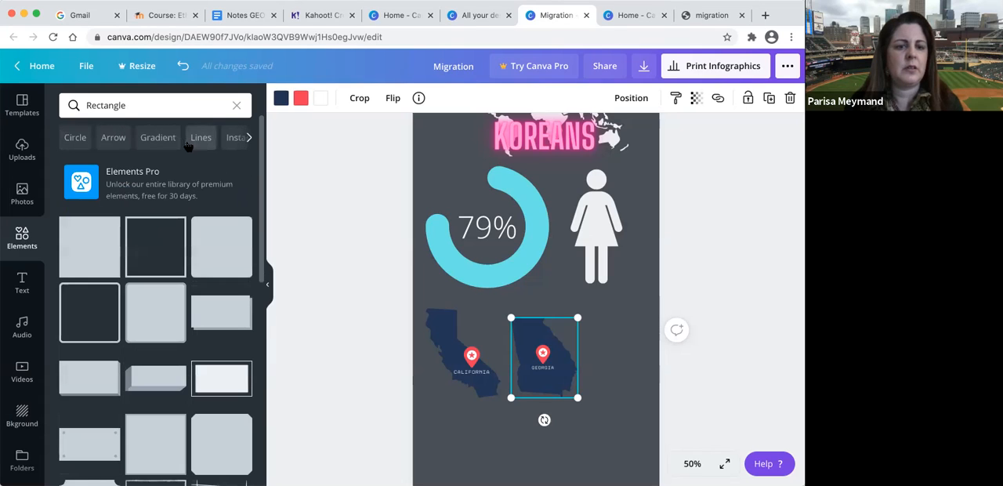
left_click(165, 379)
- Move both state maps down and stretch the 3D rectangle above them into a thin banner across the page
left_click_drag(458, 368, 453, 419)
left_click_drag(553, 381, 544, 421)
left_click(480, 343)
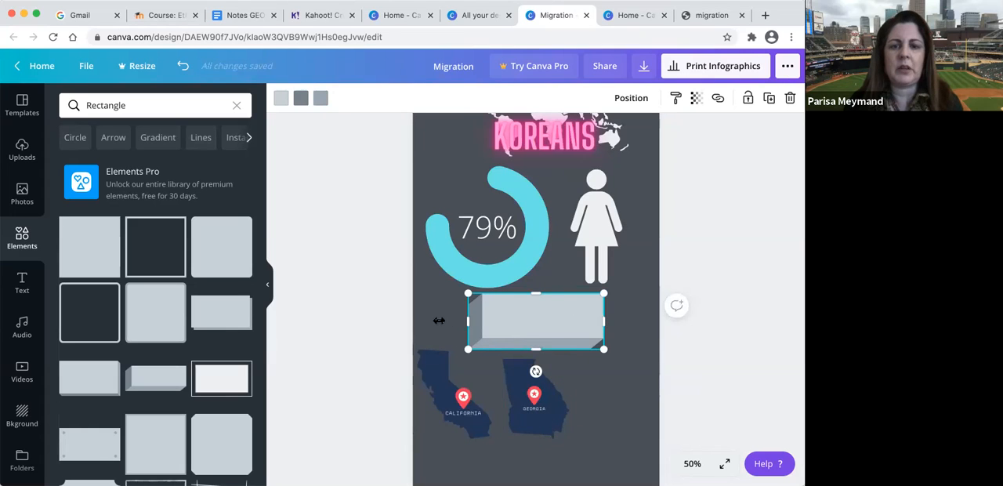
left_click_drag(439, 320, 418, 321)
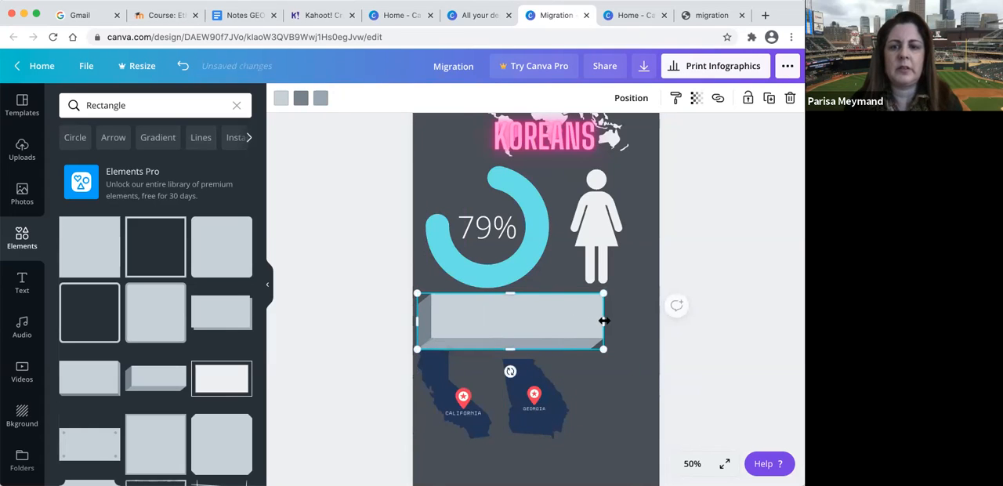
left_click_drag(652, 320, 655, 321)
left_click_drag(533, 344, 534, 326)
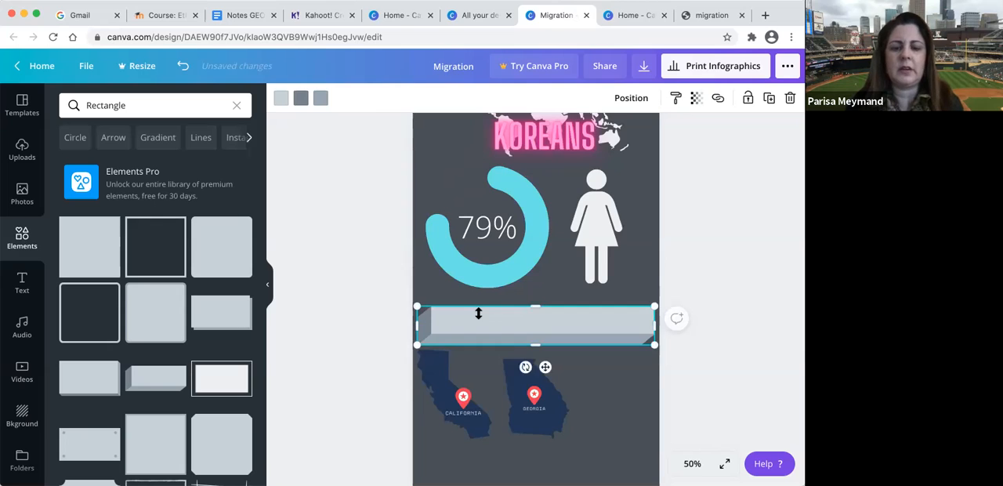
- Add a text box below the banner reading "Top 5 States"
key("t")
left_click_drag(484, 357, 482, 340)
left_click(487, 360)
left_click_drag(421, 358, 612, 372)
key("BackSpace")
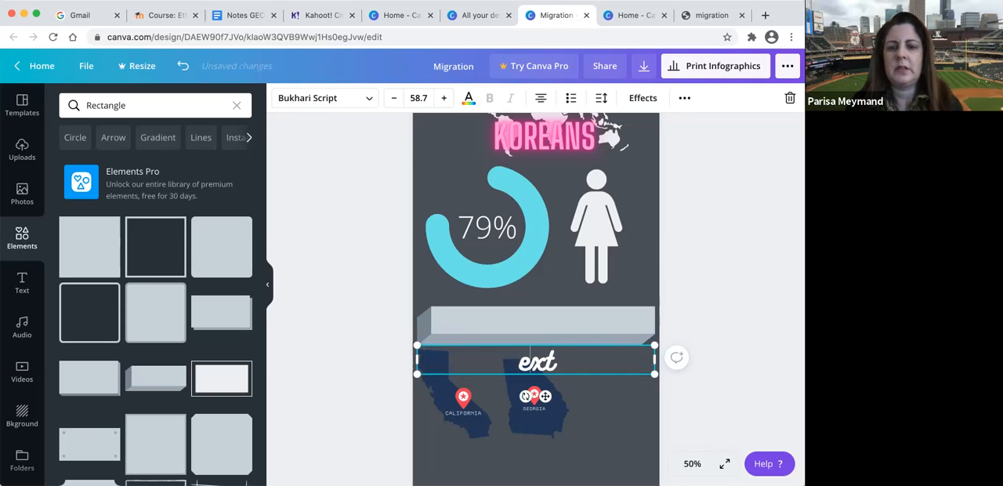
key("Delete")
key("Delete")
key("Delete")
type("T")
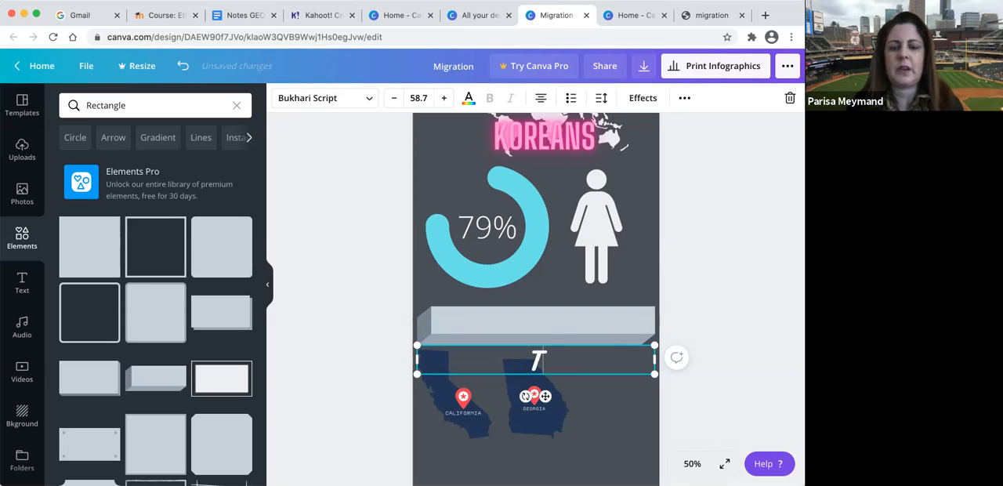
type("op 5 States")
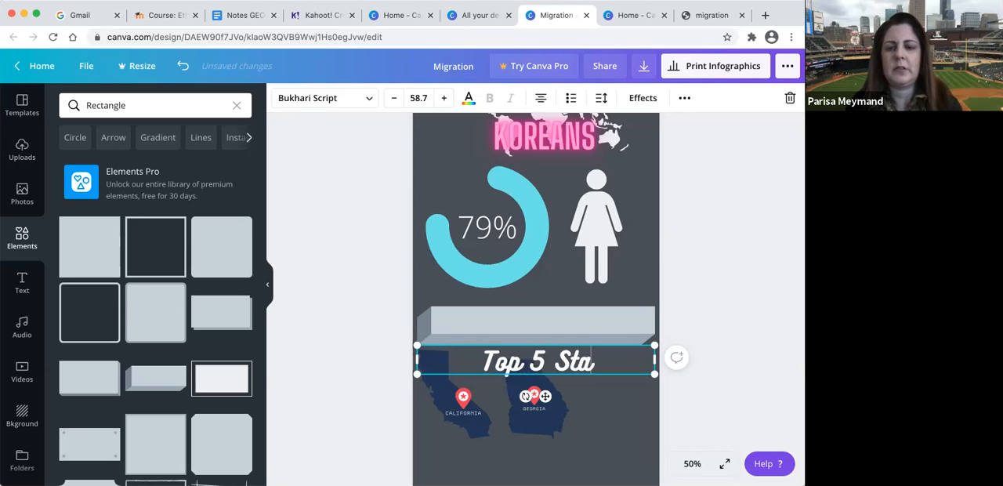
left_click(576, 411)
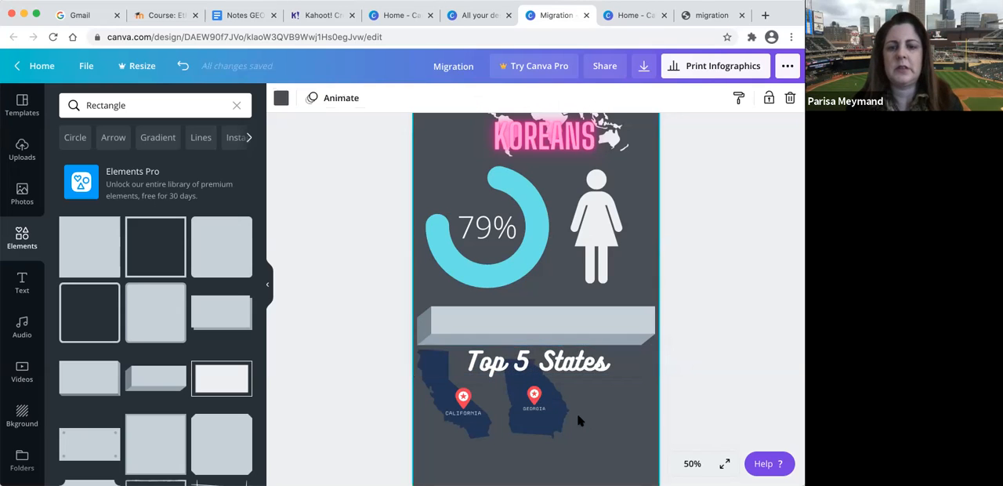
- Move the "Top 5 States" heading onto the gray 3D banner
left_click(531, 356)
left_click_drag(535, 324, 538, 312)
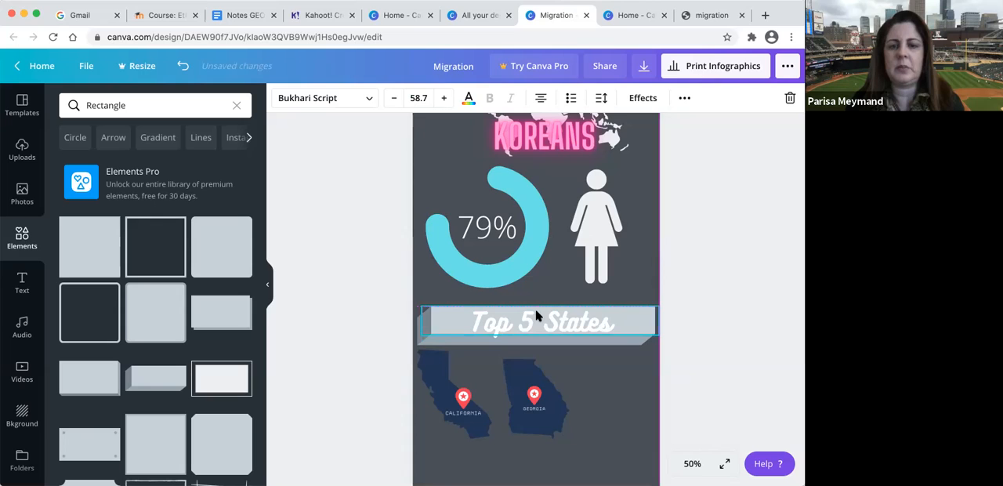
left_click(583, 408)
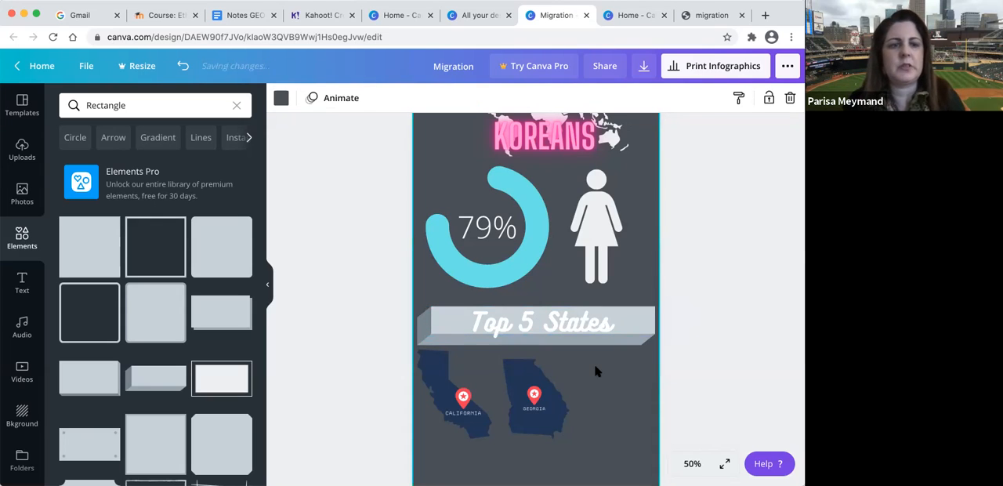
- Search the elements for "chart" and move the two-row people pictogram up closer to the state maps
left_click(238, 105)
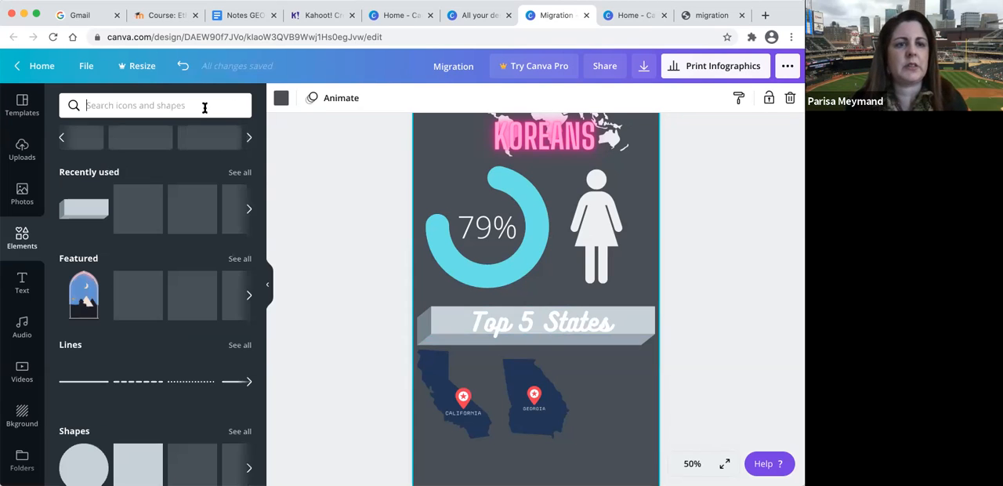
type("chart")
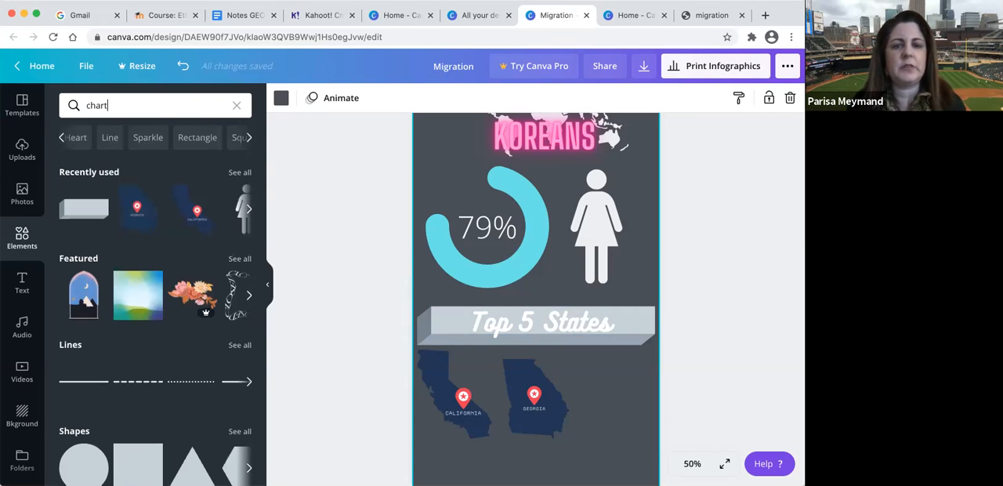
key("Return")
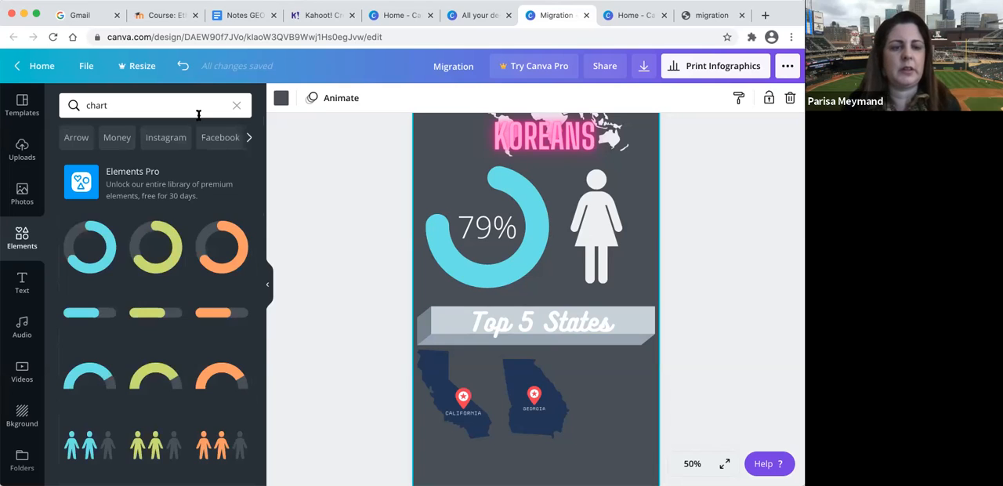
scroll(179, 312, "down", 5)
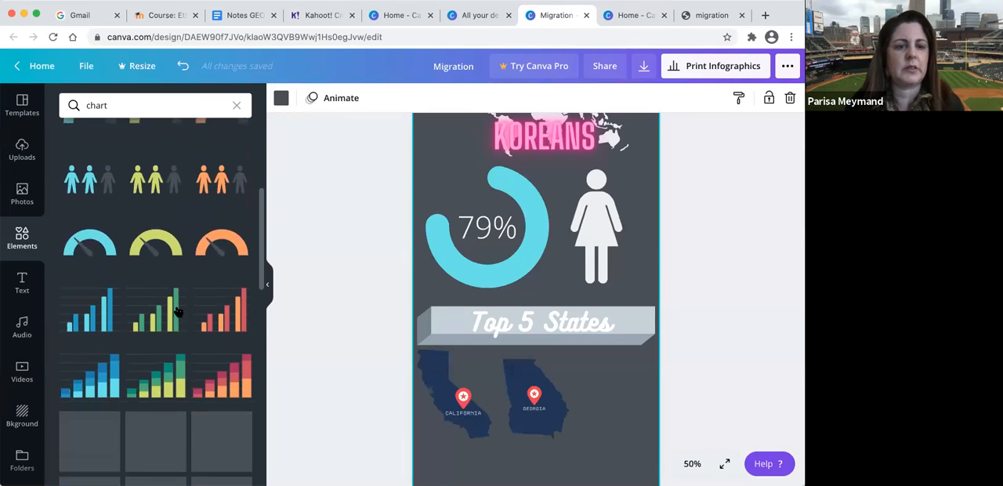
scroll(177, 312, "down", 2)
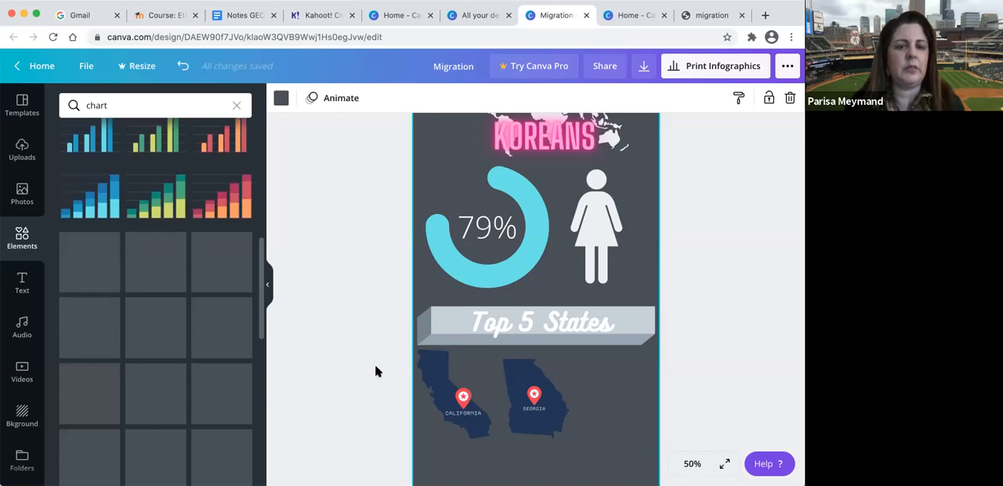
scroll(451, 399, "down", 5)
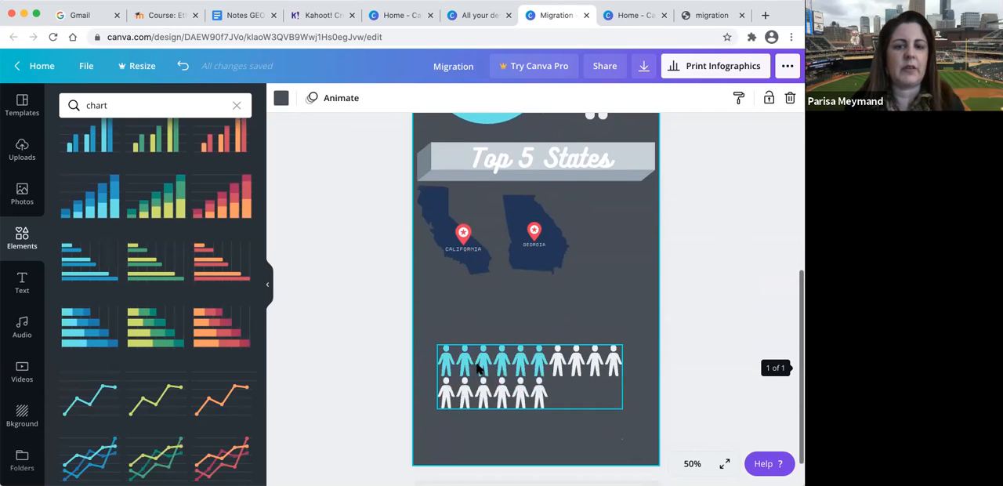
left_click_drag(480, 361, 514, 324)
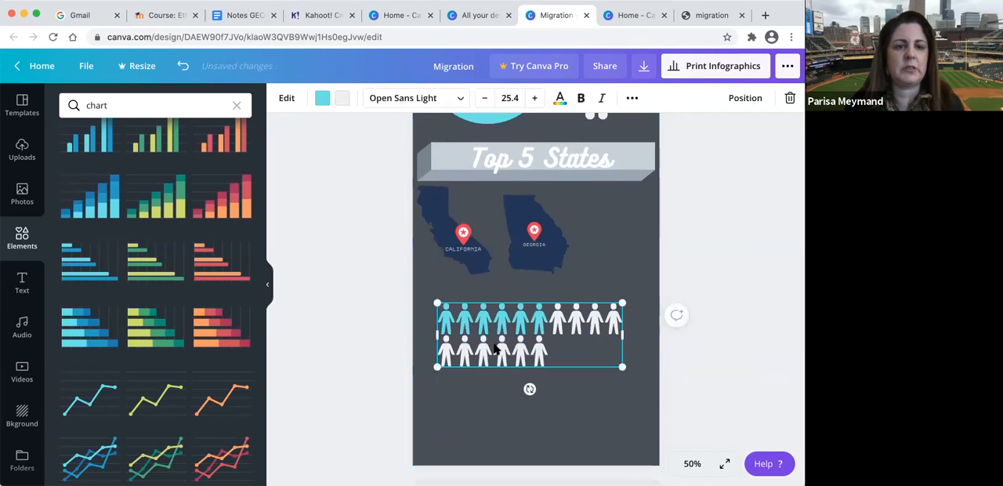
- Insert the blue grouped bar chart from the chart results and move it down to the bottom of the page
scroll(253, 322, "up", 4)
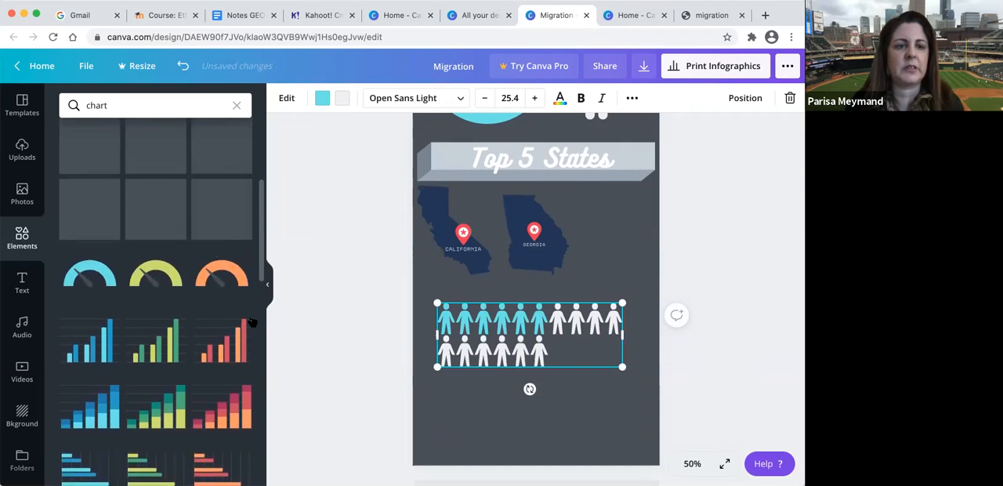
scroll(236, 306, "down", 5)
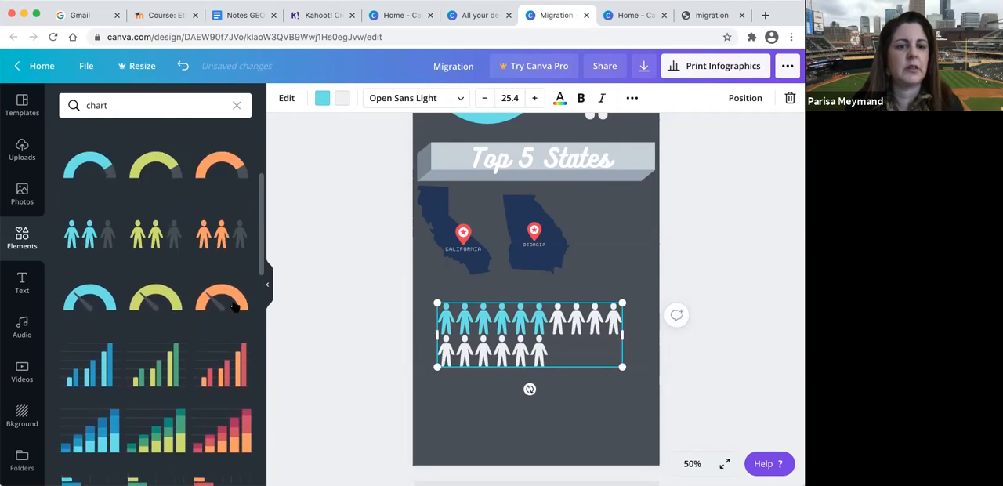
scroll(235, 305, "down", 2)
scroll(235, 305, "up", 5)
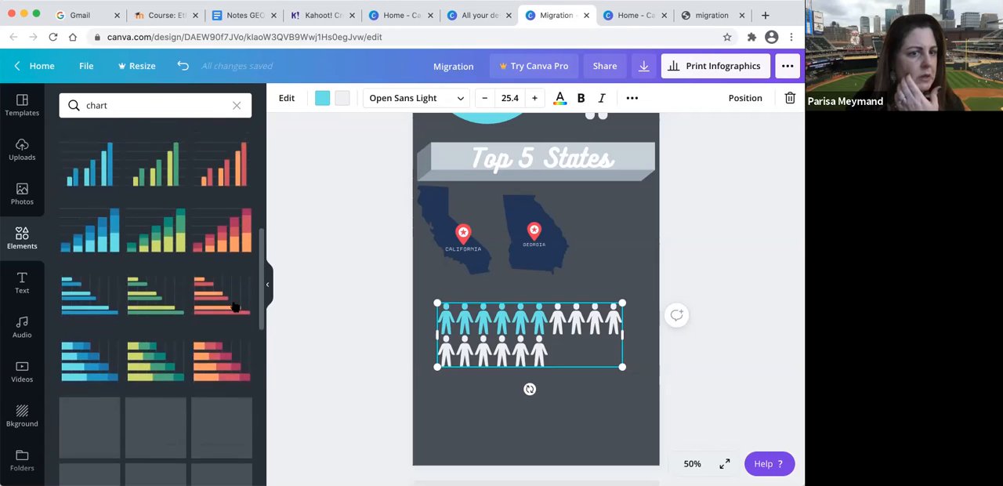
scroll(104, 341, "up", 2)
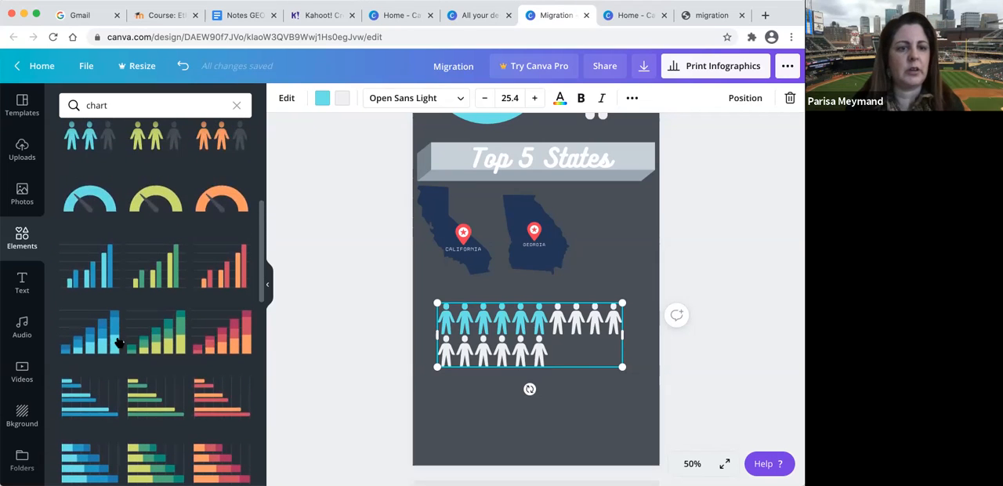
left_click(98, 281)
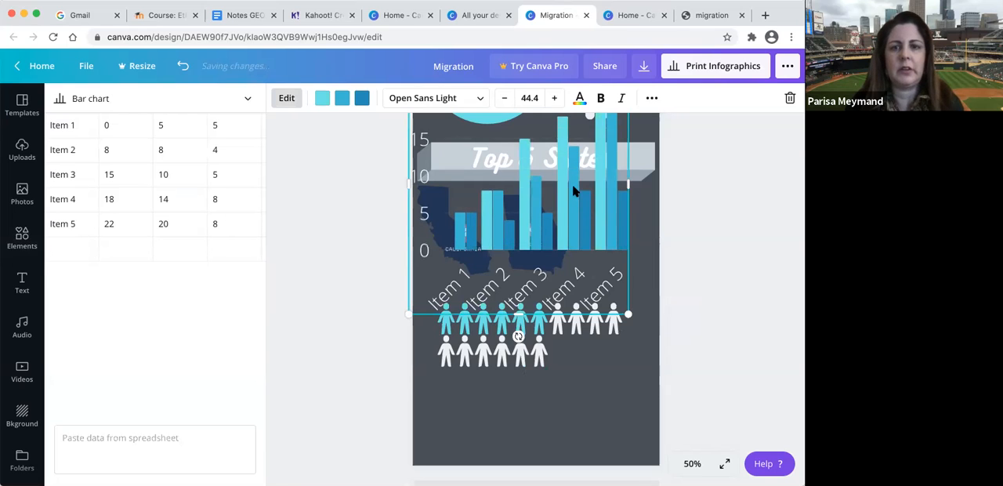
left_click_drag(587, 285, 590, 339)
- Add a second page to the design and move the bar chart onto it
scroll(665, 291, "down", 1)
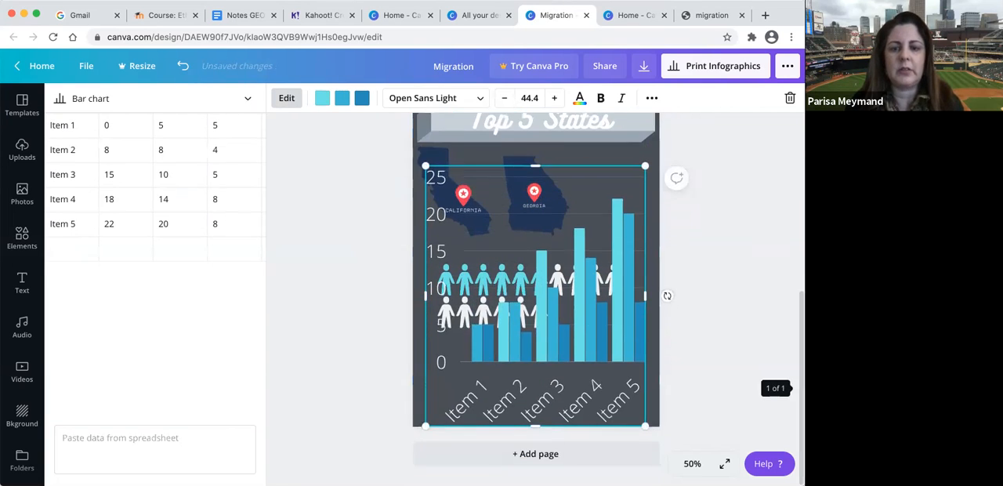
left_click(552, 453)
scroll(554, 455, "up", 5)
left_click_drag(538, 306, 540, 485)
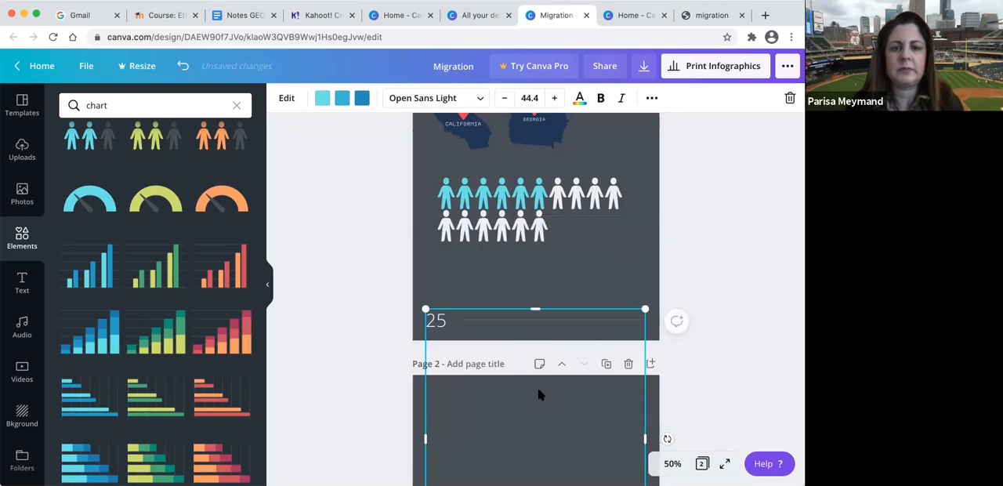
scroll(536, 357, "down", 2)
left_click_drag(535, 357, 533, 429)
- Convert the bar chart on page 2 to a pie chart and shift it slightly down
double_click(491, 381)
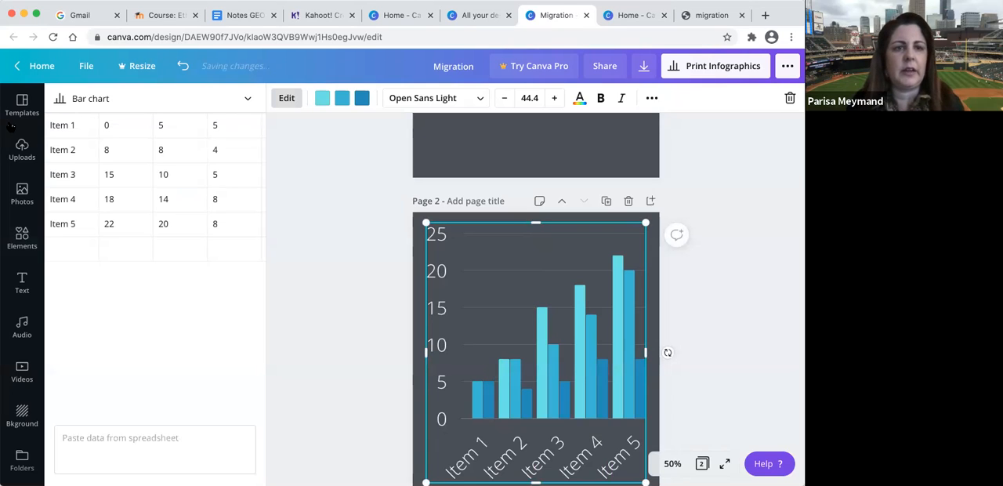
left_click(248, 103)
scroll(195, 171, "down", 1)
scroll(196, 172, "down", 2)
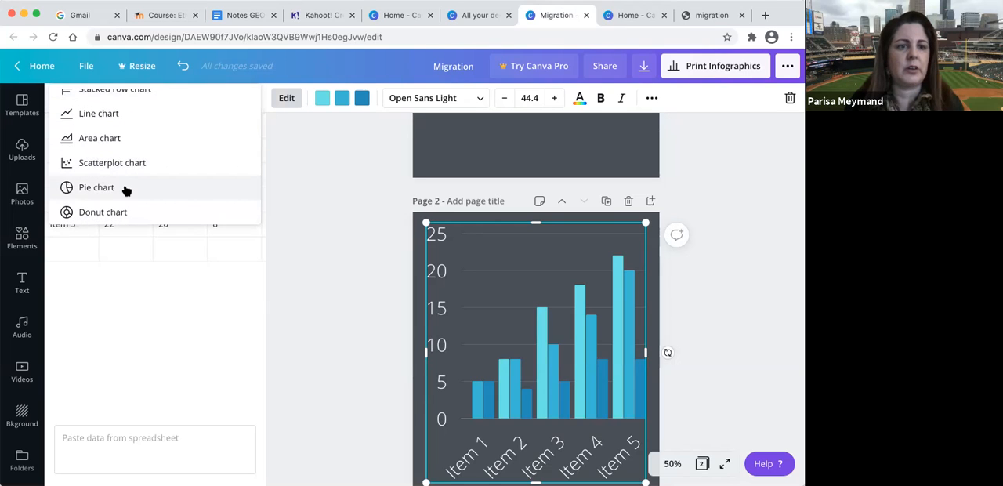
left_click(97, 188)
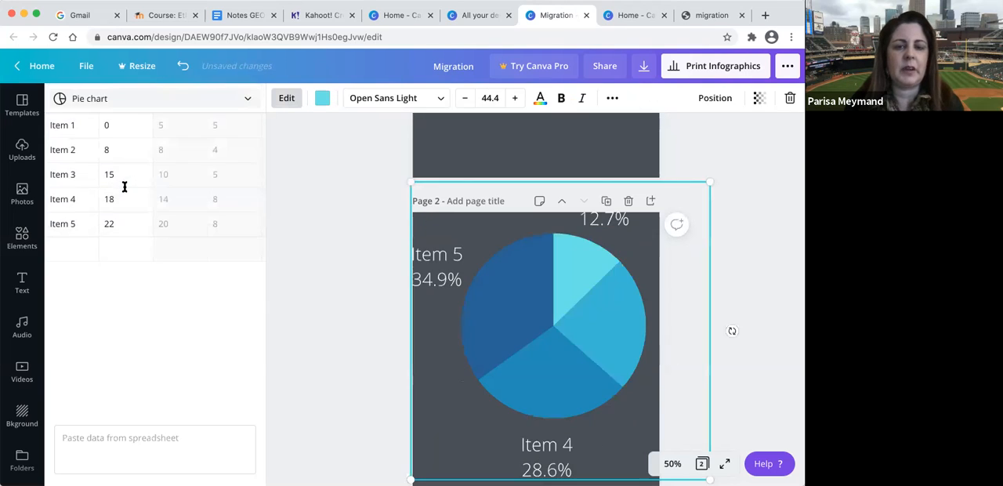
left_click_drag(477, 301, 486, 309)
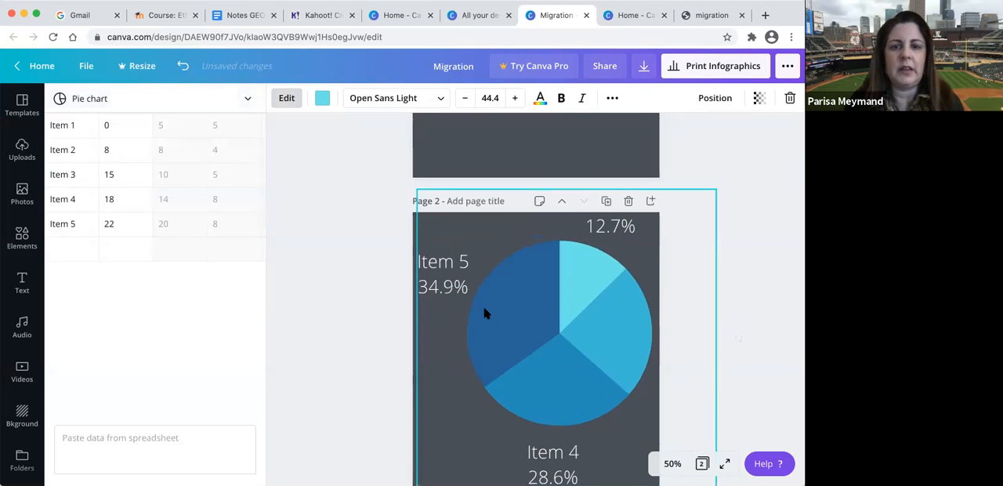
- Set the pie chart values to 20 for Item 1, 20 for Item 2 and 10 for Item 3
left_click(122, 129)
key("BackSpace")
type("20")
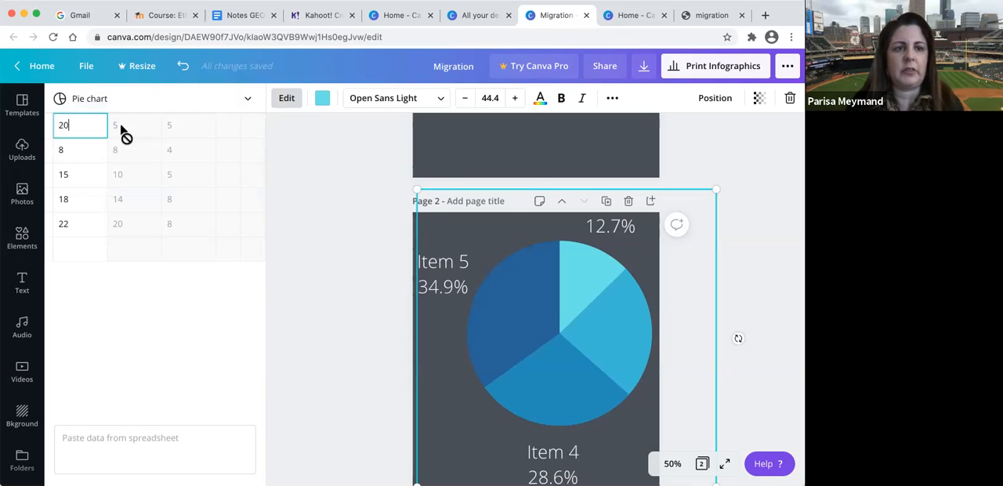
left_click(84, 150)
key("BackSpace")
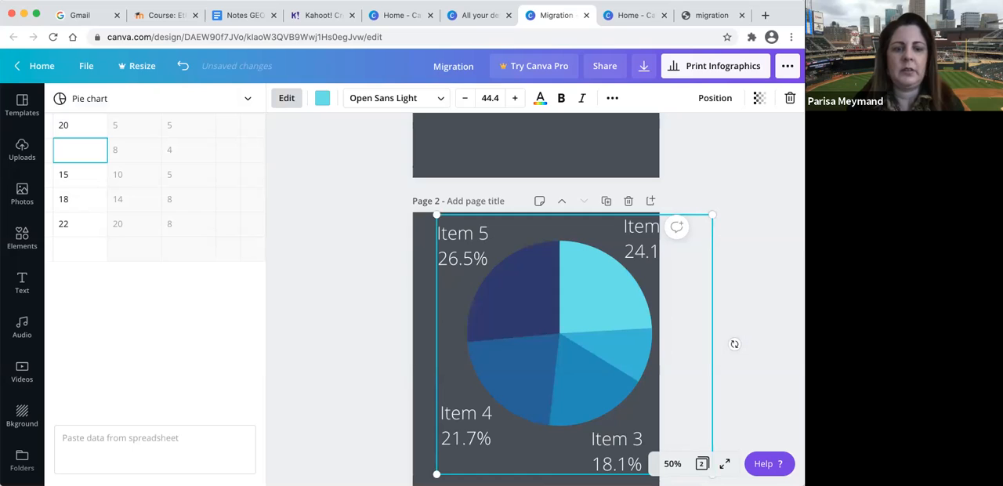
type("20")
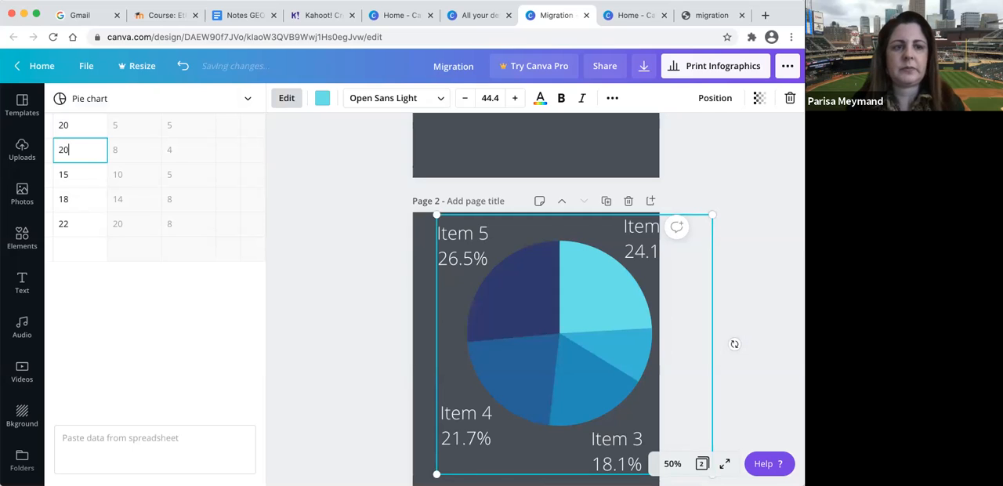
left_click(80, 174)
key("BackSpace")
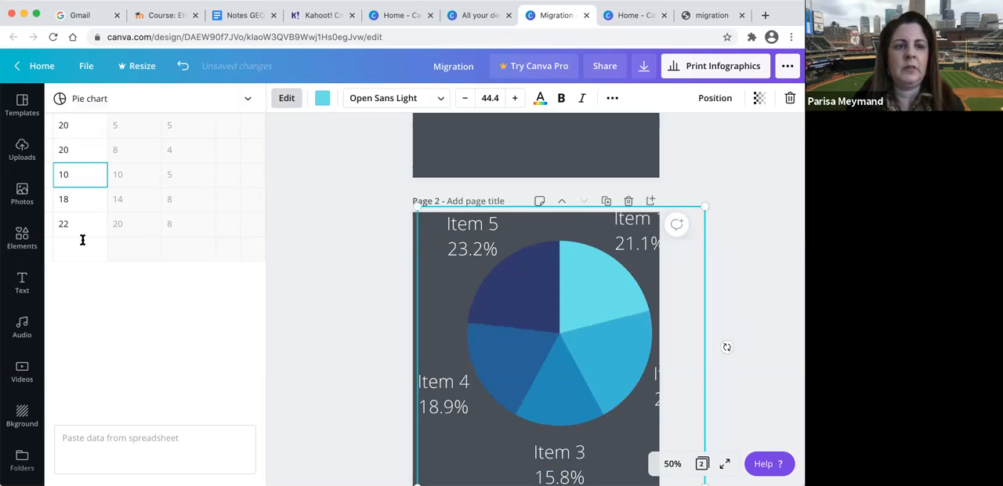
- Clear the Item 5 and Item 6 entries from the pie chart data and shrink the chart to fit inside page 2
left_click(82, 240)
left_click(87, 231)
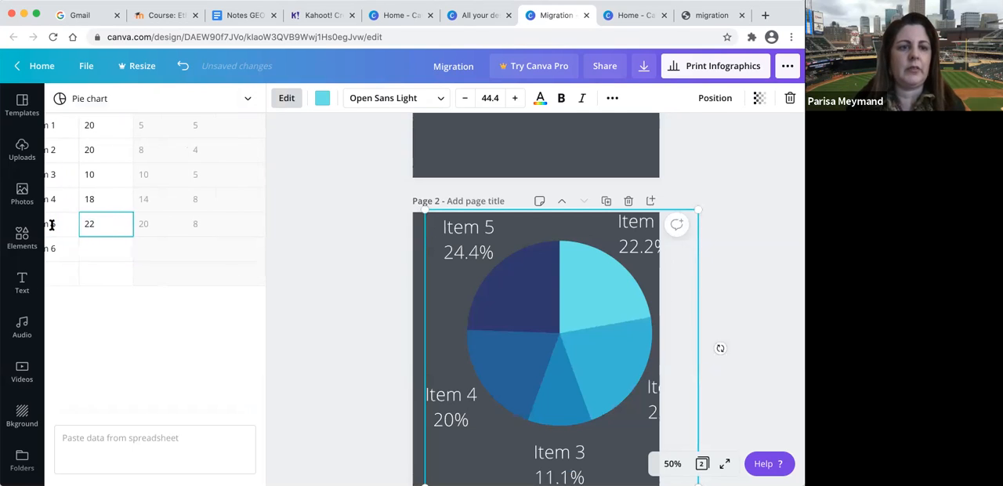
left_click(63, 248)
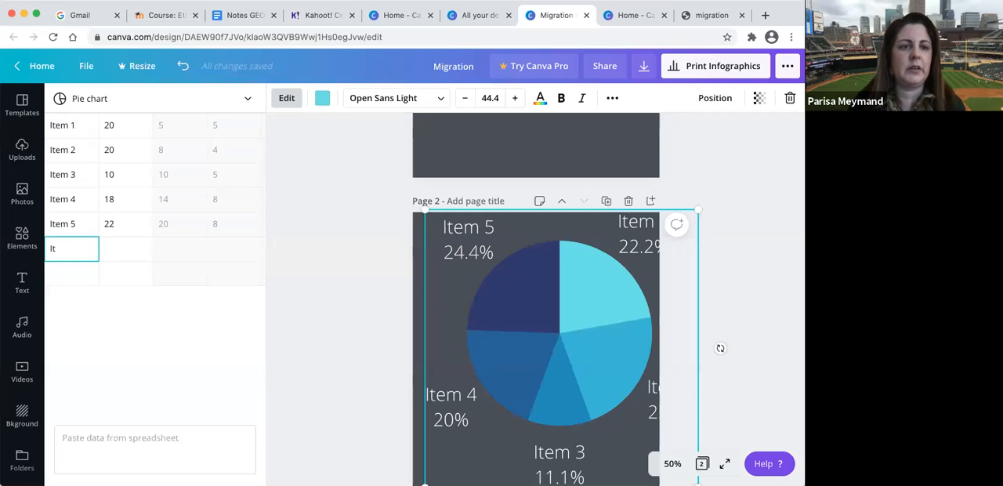
left_click(79, 229)
key("BackSpace")
left_click(122, 226)
key("BackSpace")
scroll(131, 232, "left", 1)
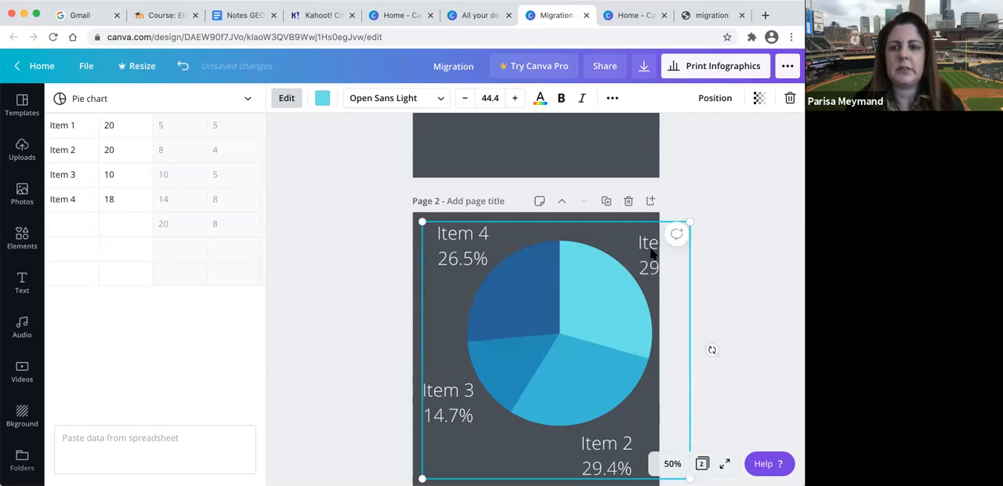
left_click_drag(684, 221, 653, 257)
left_click_drag(591, 248, 590, 213)
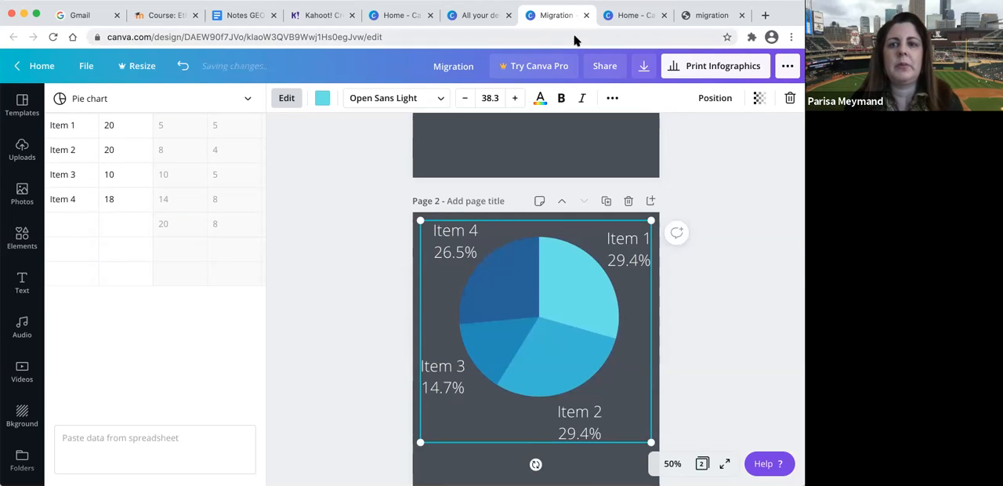
- Copy the design's share link with edit permission
left_click(606, 68)
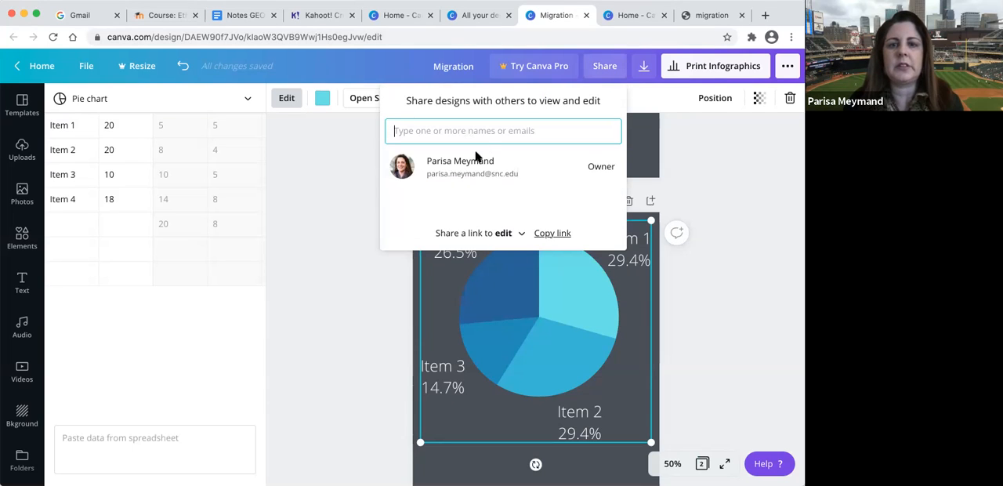
left_click(547, 235)
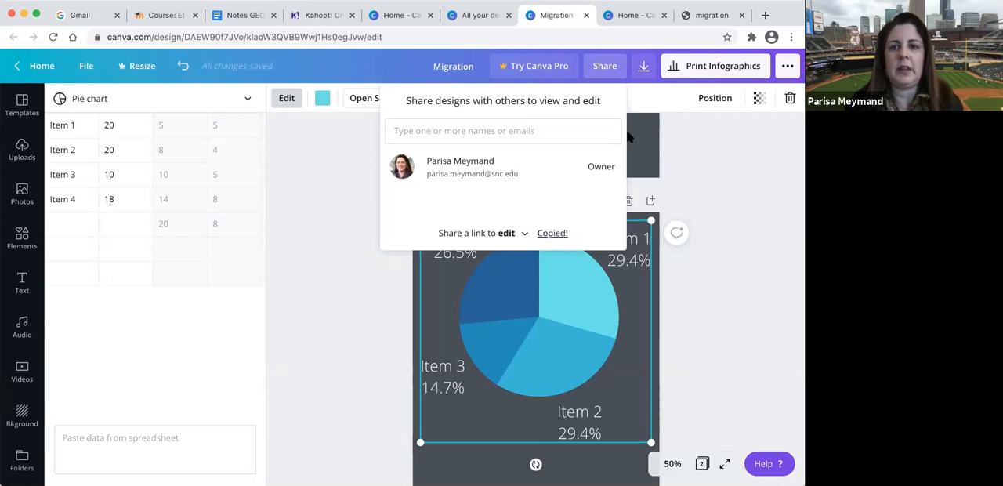
- Review the available download file types, keep PDF Print selected and close the download options
left_click(643, 69)
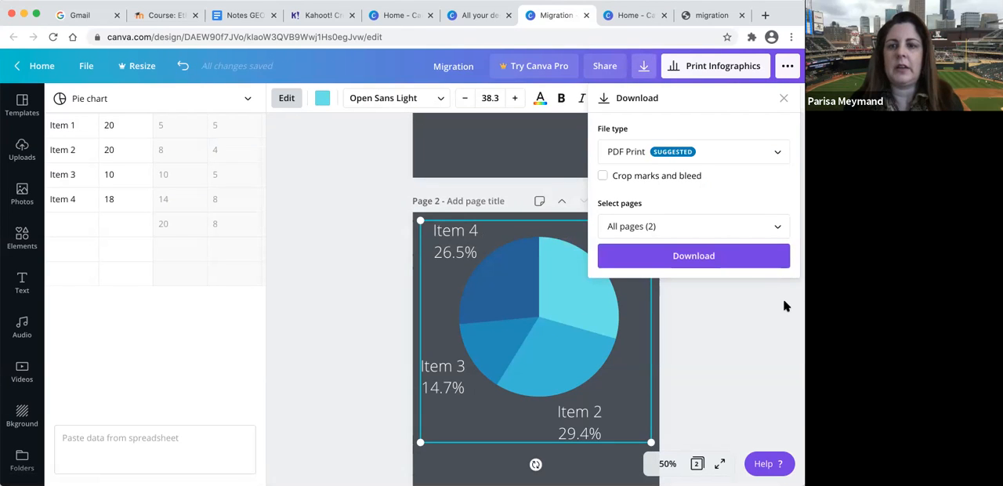
left_click(779, 156)
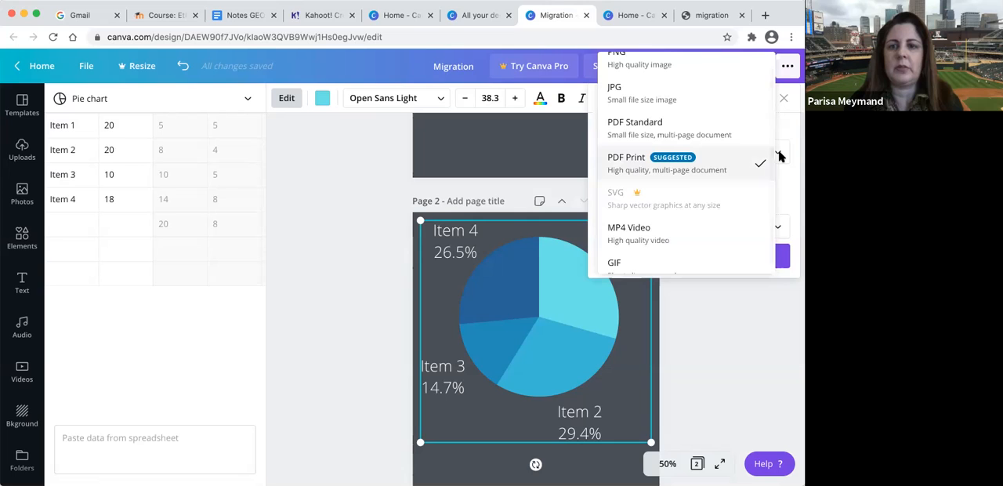
scroll(730, 127, "up", 1)
scroll(731, 127, "down", 1)
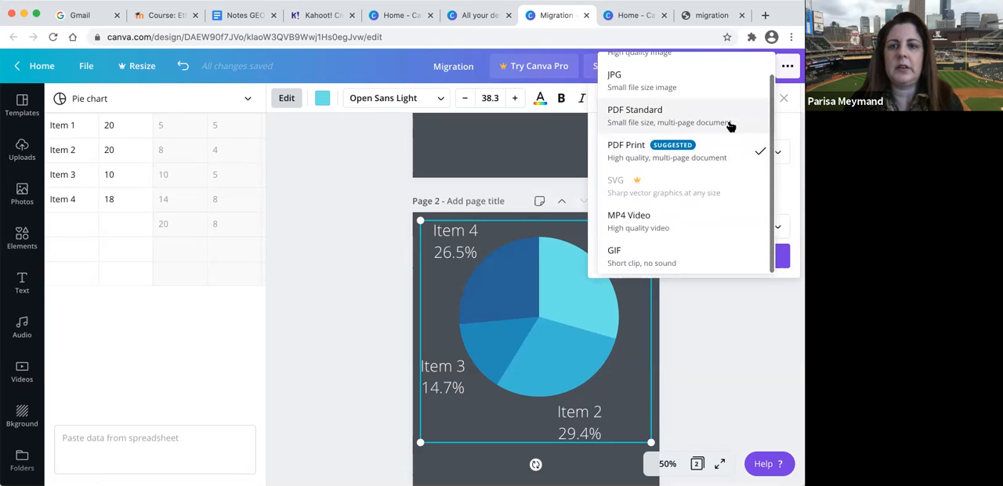
left_click(711, 162)
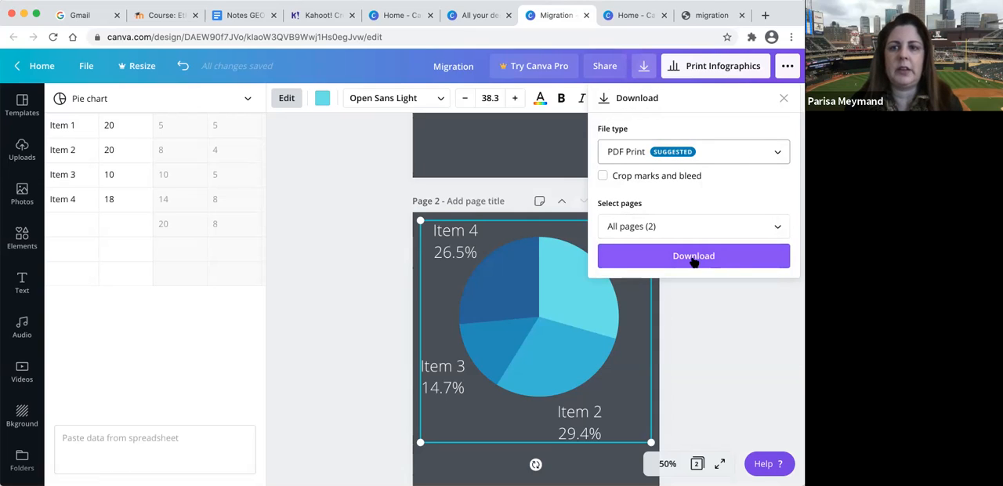
left_click(788, 70)
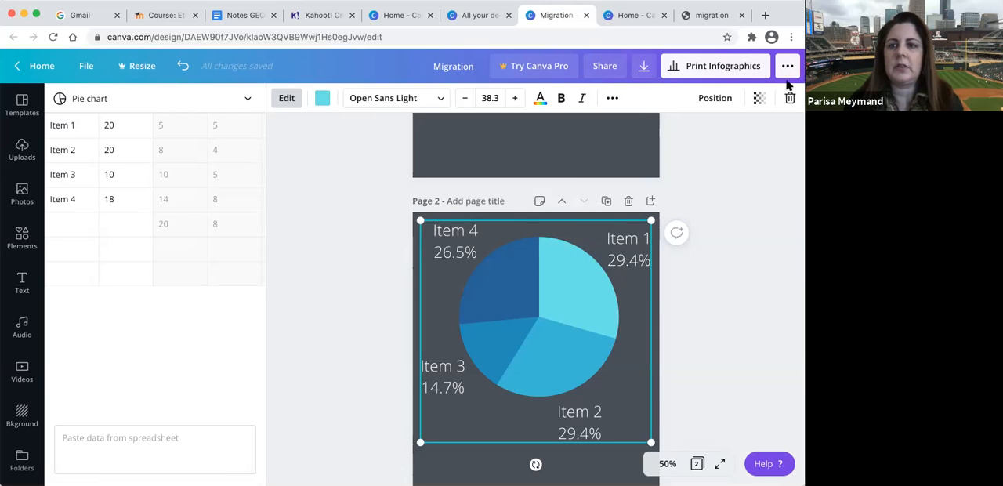
- Look through the publishing and sharing options for the design and close them
left_click(788, 68)
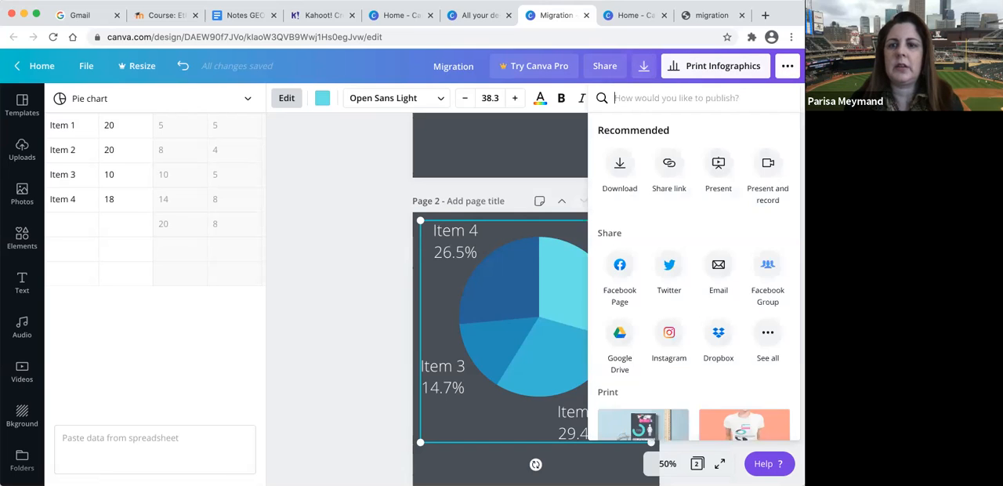
scroll(717, 188, "down", 2)
scroll(714, 196, "up", 2)
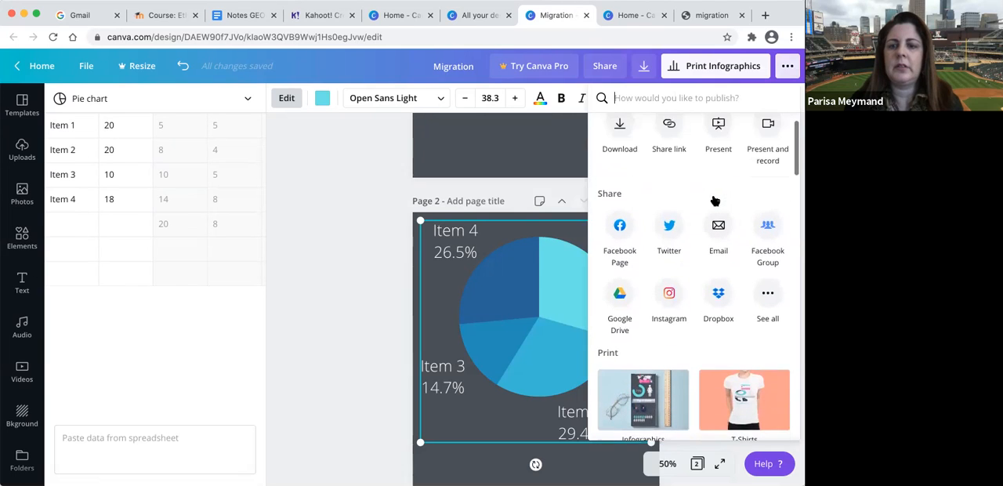
left_click(788, 66)
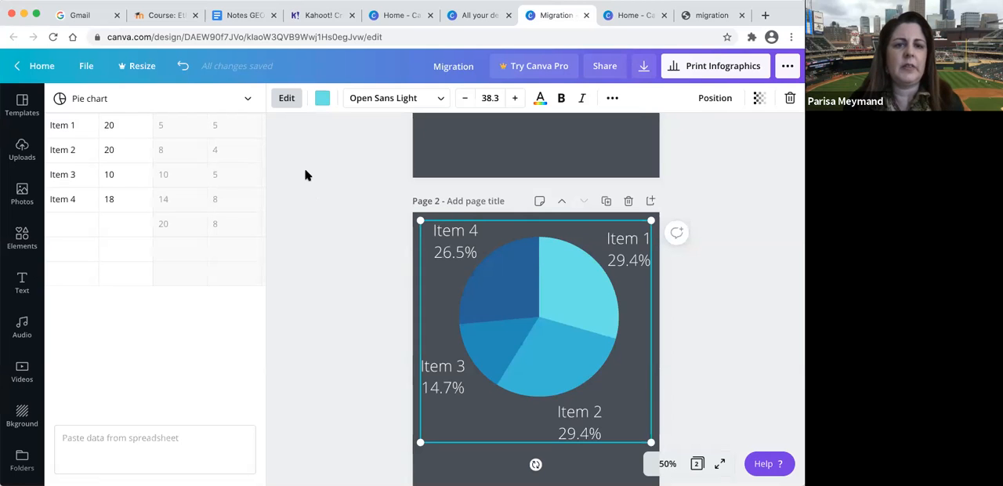
- Look through both pages of the infographic, enlarging the view to 75%
scroll(305, 175, "up", 3)
scroll(306, 176, "up", 8)
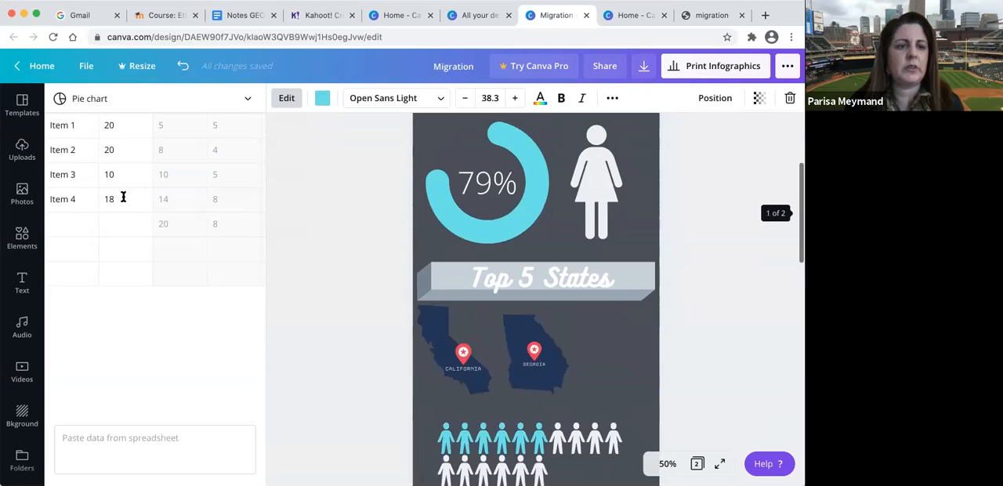
scroll(471, 316, "down", 10)
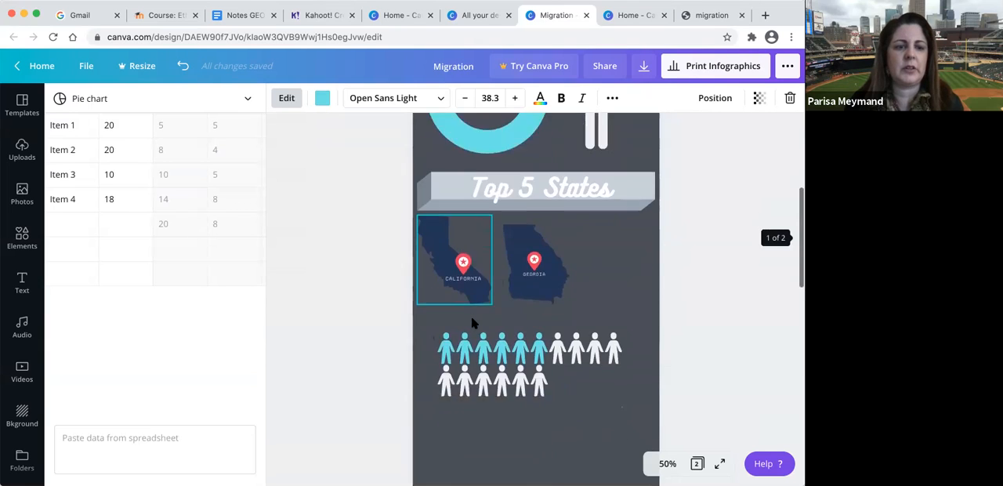
scroll(471, 316, "up", 9)
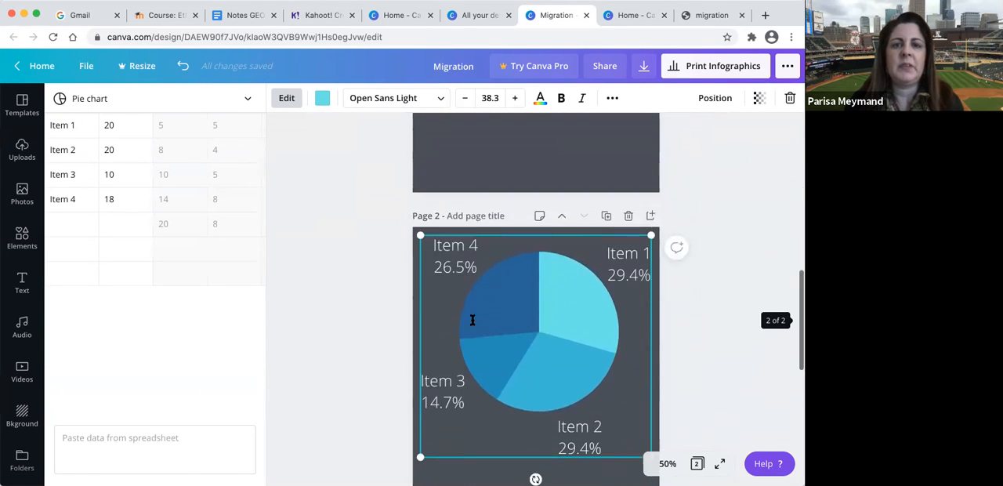
scroll(464, 217, "down", 10)
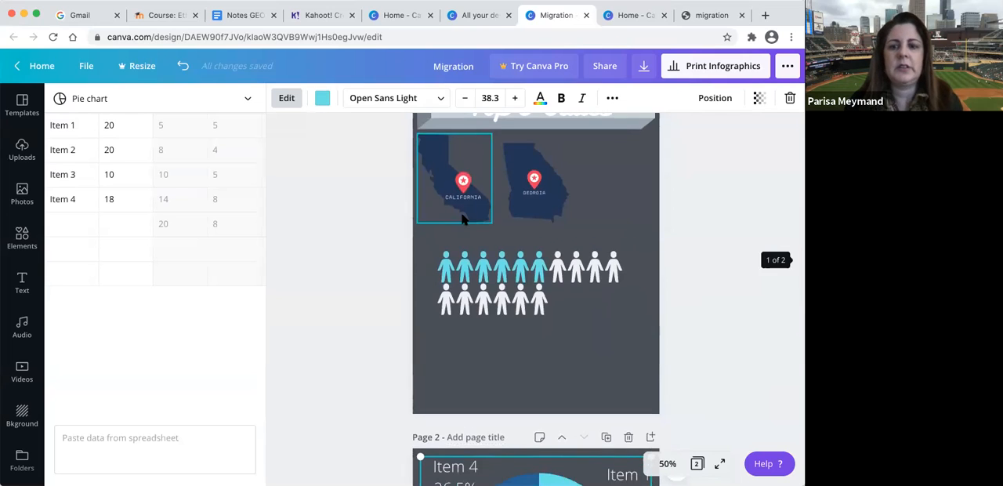
scroll(463, 219, "down", 5)
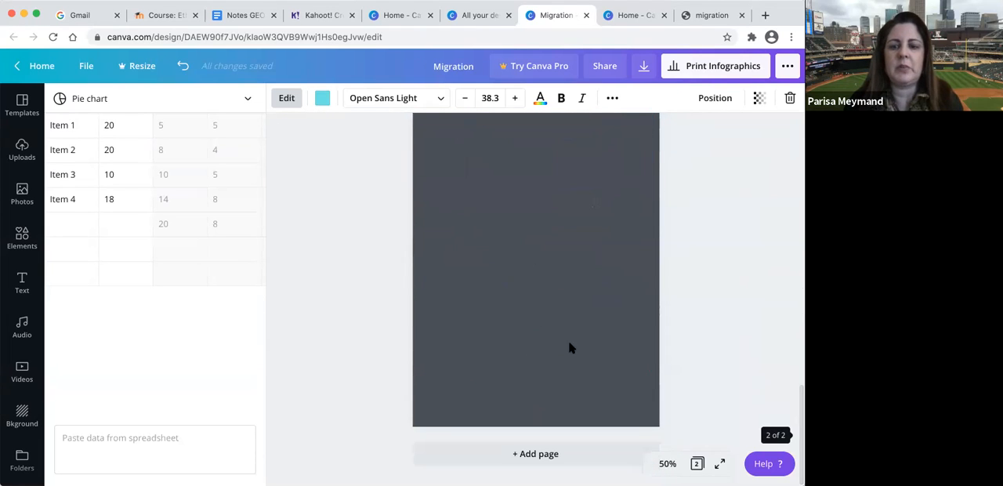
left_click(667, 464)
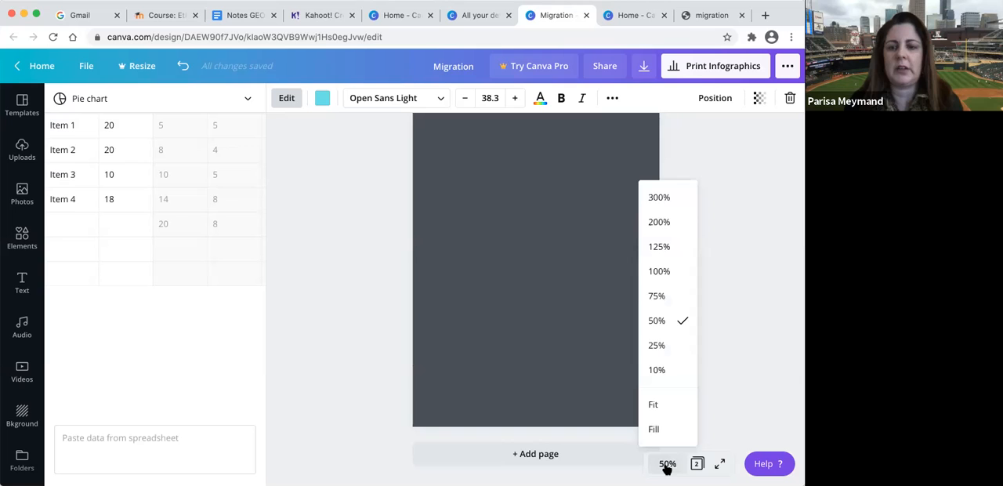
left_click(659, 296)
scroll(589, 296, "up", 10)
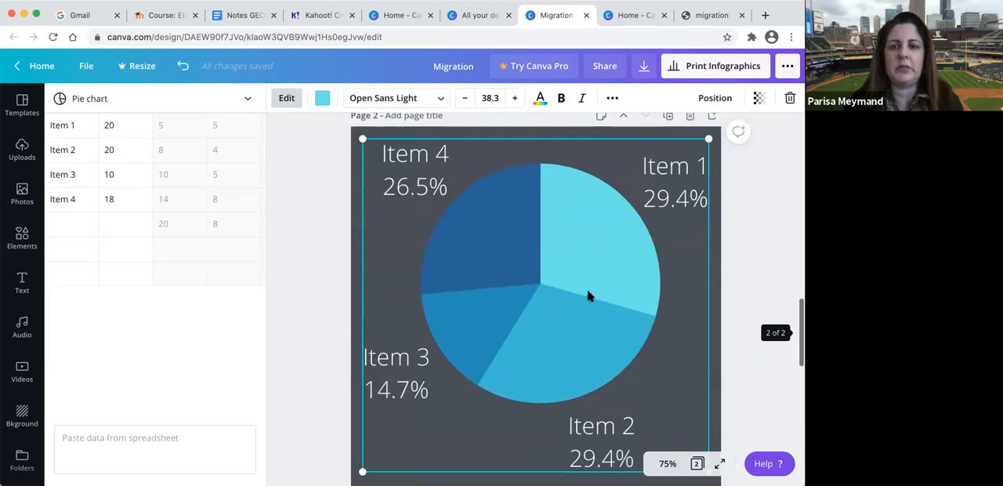
scroll(589, 297, "up", 8)
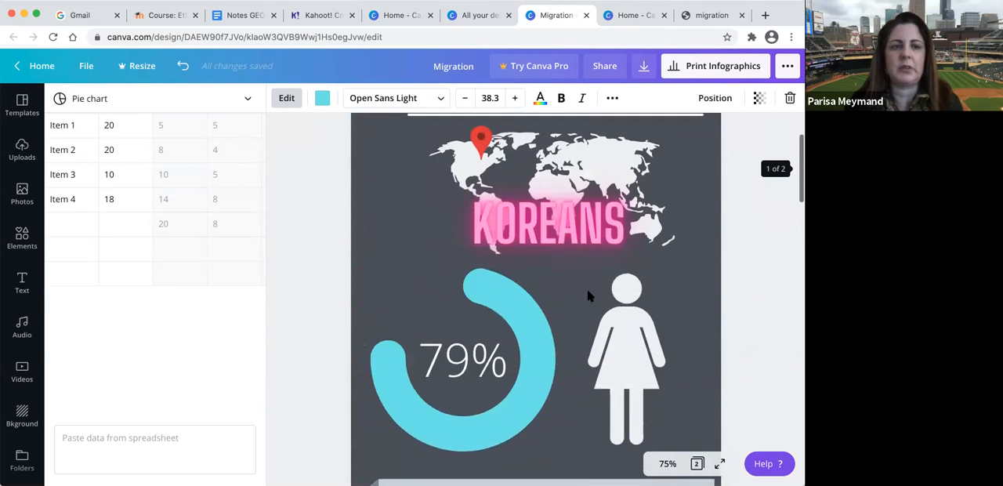
- Add the orange "The States of Matter" template as a new page and select its title text for editing
left_click(12, 108)
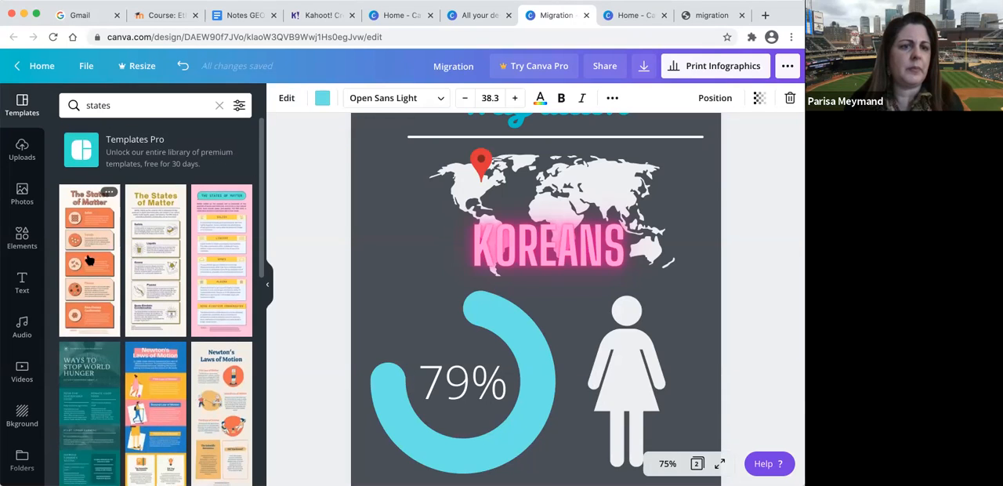
left_click(91, 229)
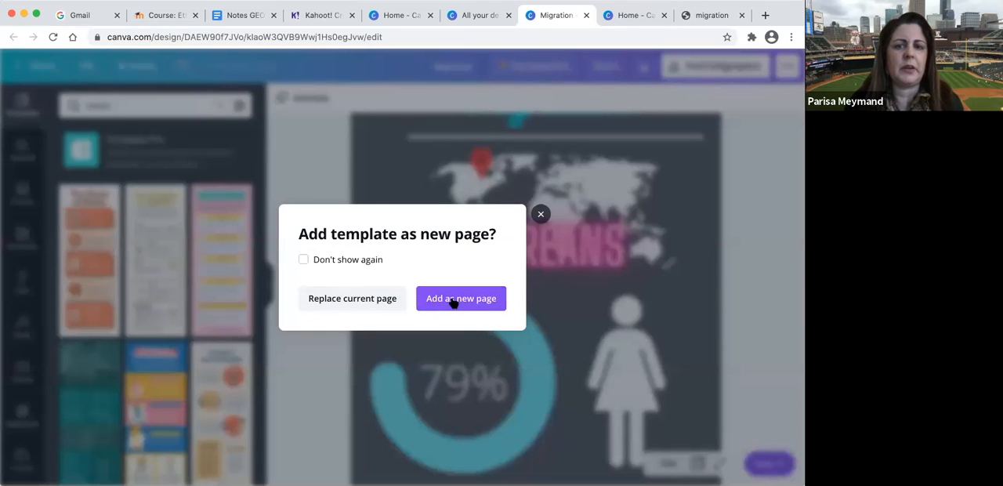
left_click(454, 300)
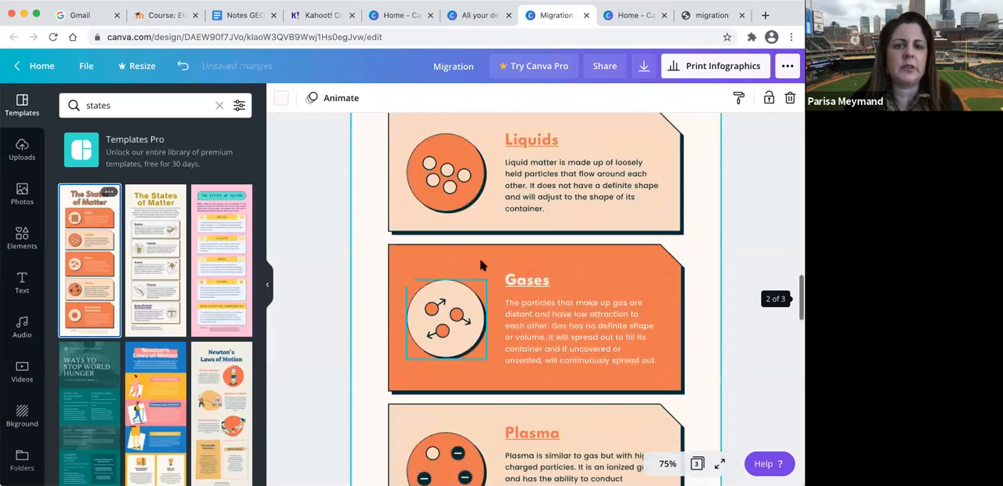
left_click(507, 230)
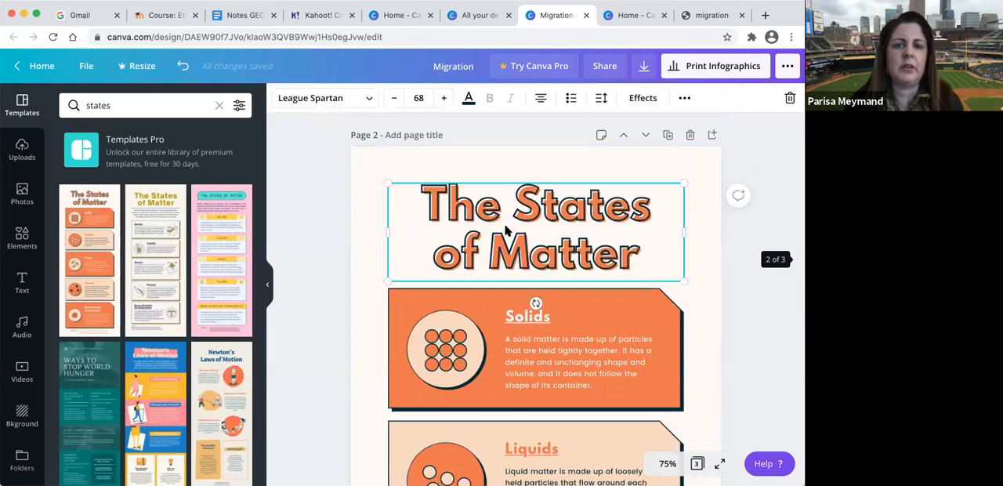
left_click(506, 228)
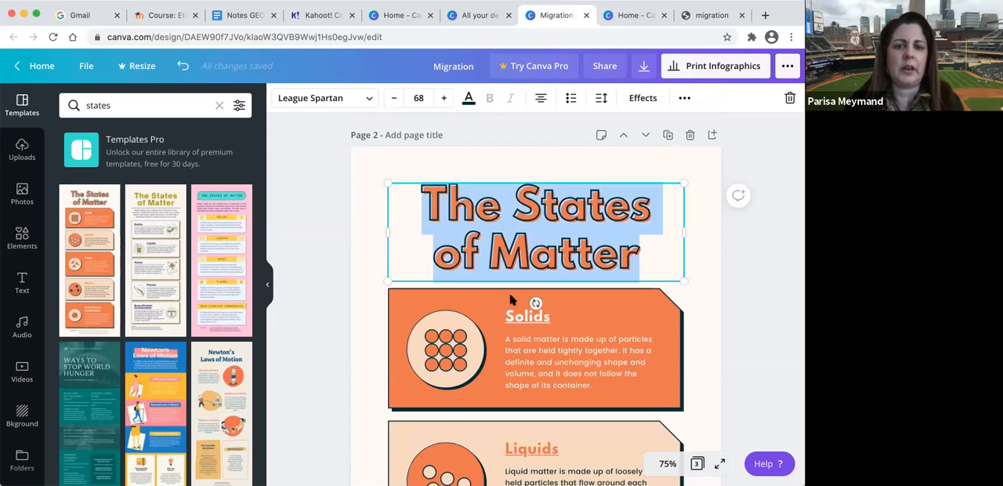
- Delete the round icon background and the grid of dots from the Solids box on page 2
scroll(511, 299, "down", 4)
left_click(437, 197)
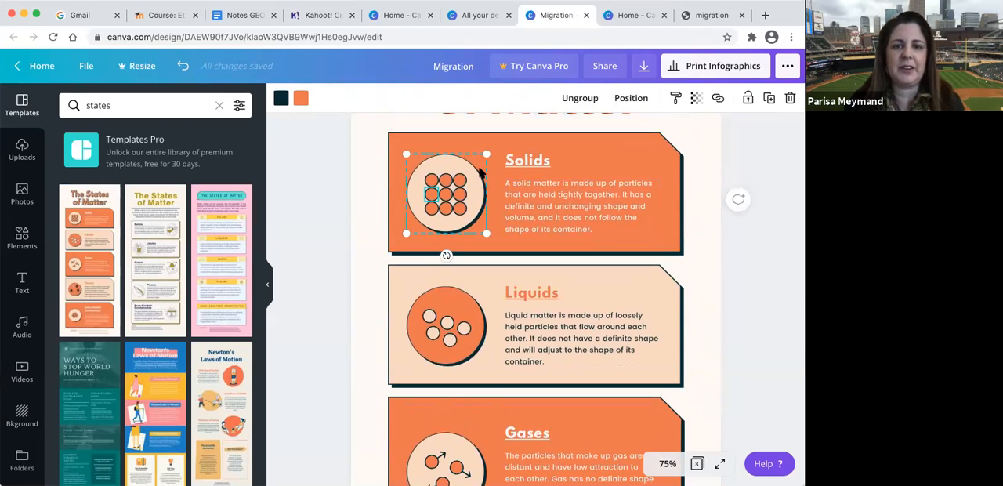
left_click(480, 174)
key("Delete")
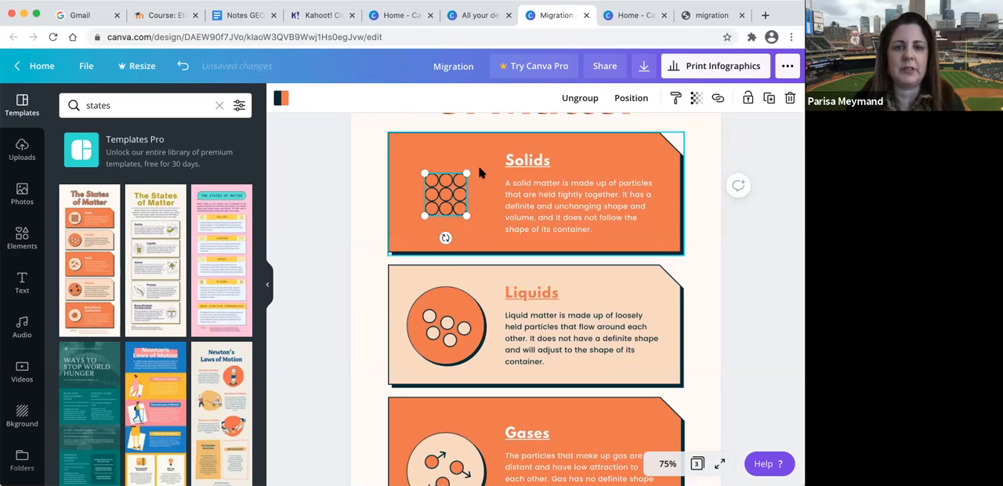
key("Delete")
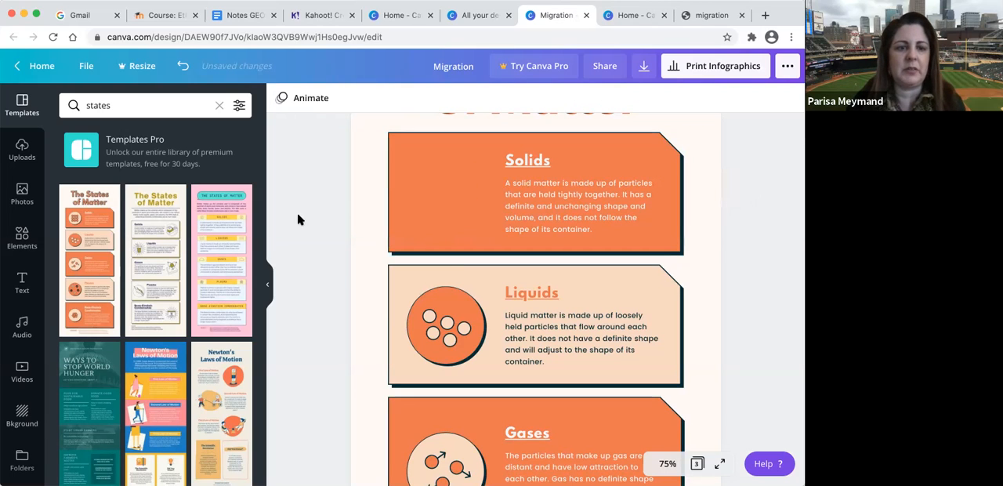
- Browse the states templates, apply "Top Major South American Commodities" to page 2 and look over its map layout
scroll(233, 271, "down", 2)
scroll(233, 272, "down", 4)
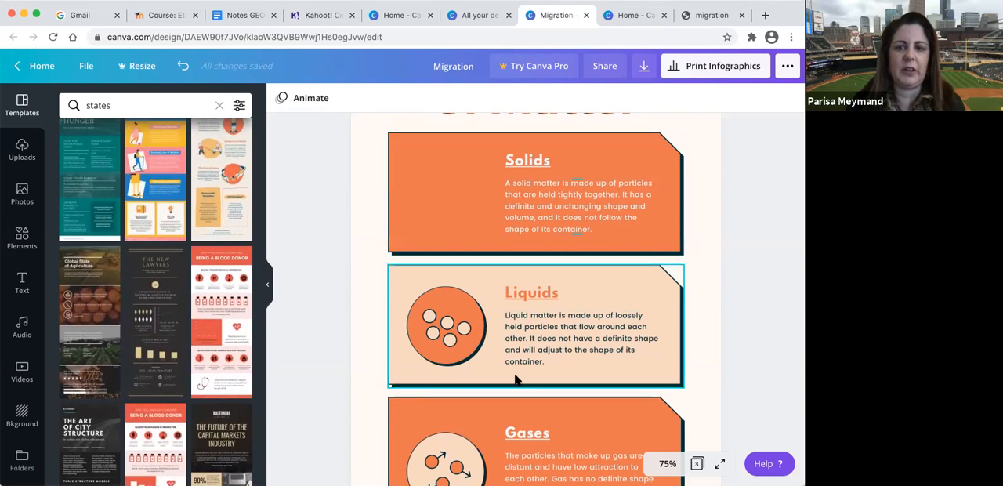
scroll(516, 380, "down", 4)
scroll(516, 380, "down", 2)
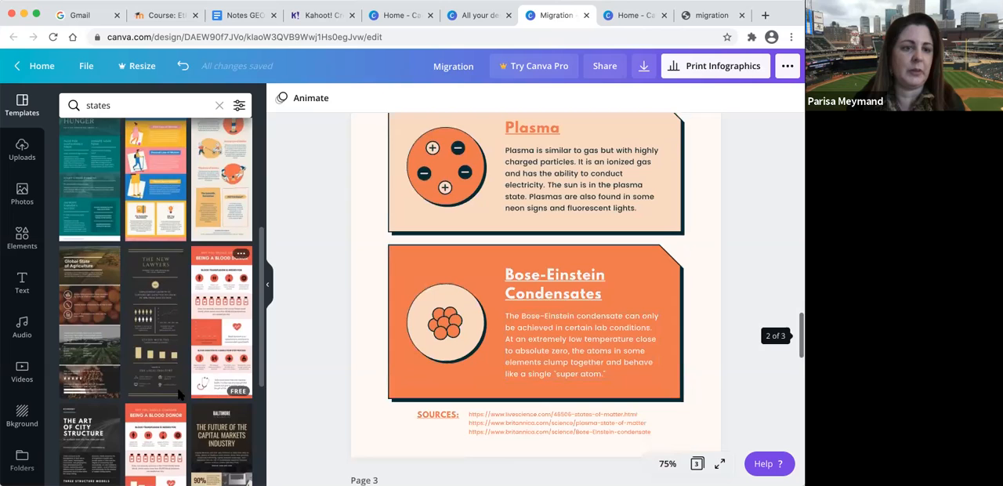
scroll(180, 394, "down", 6)
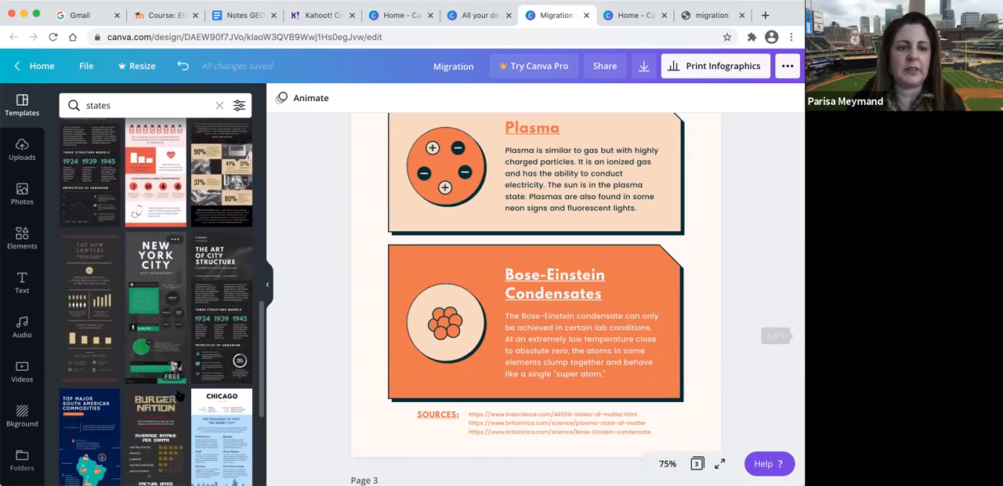
scroll(179, 394, "down", 3)
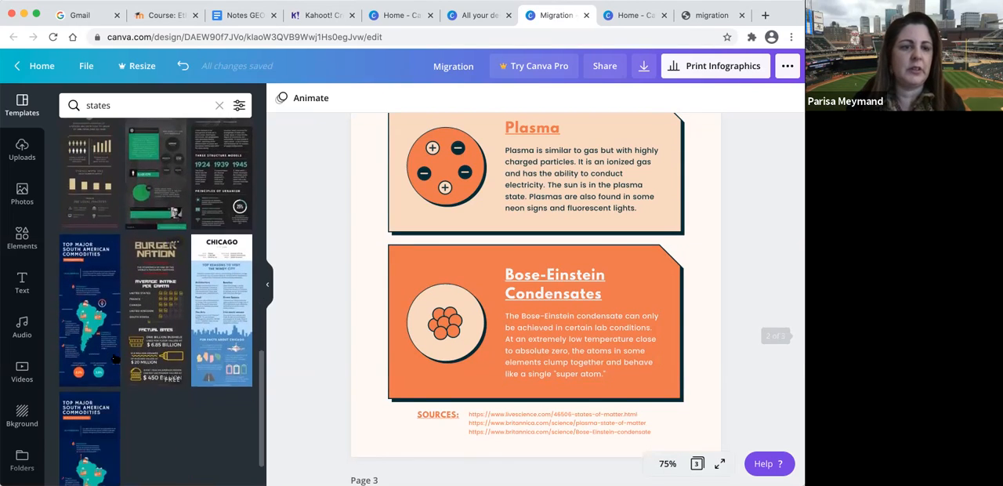
scroll(103, 382, "down", 1)
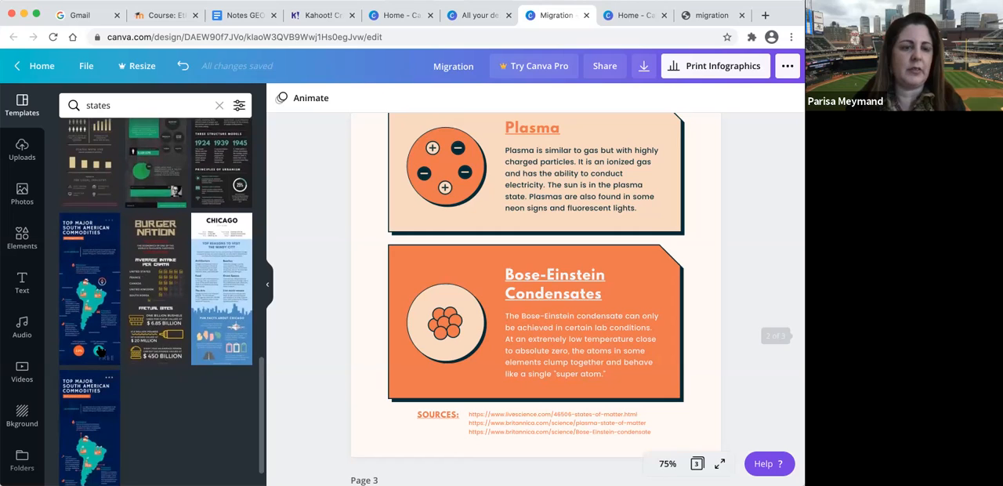
left_click(105, 249)
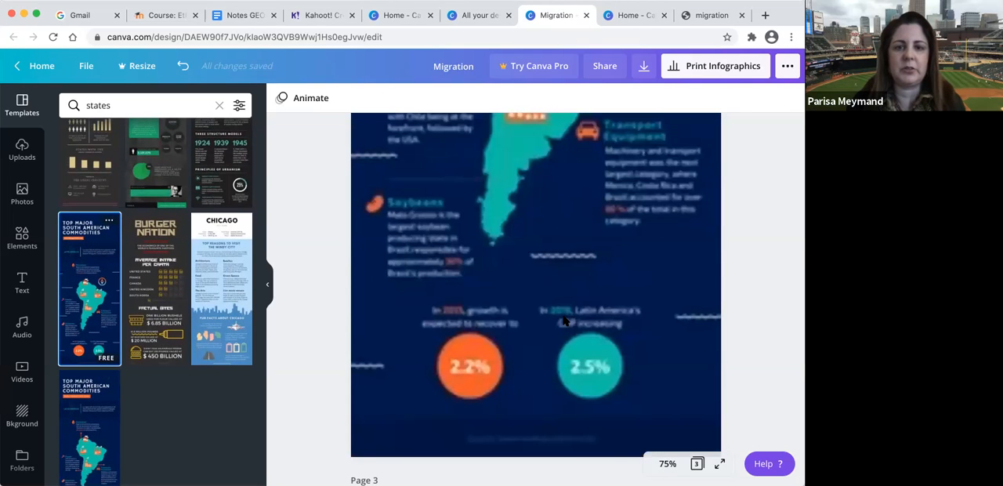
scroll(563, 317, "up", 3)
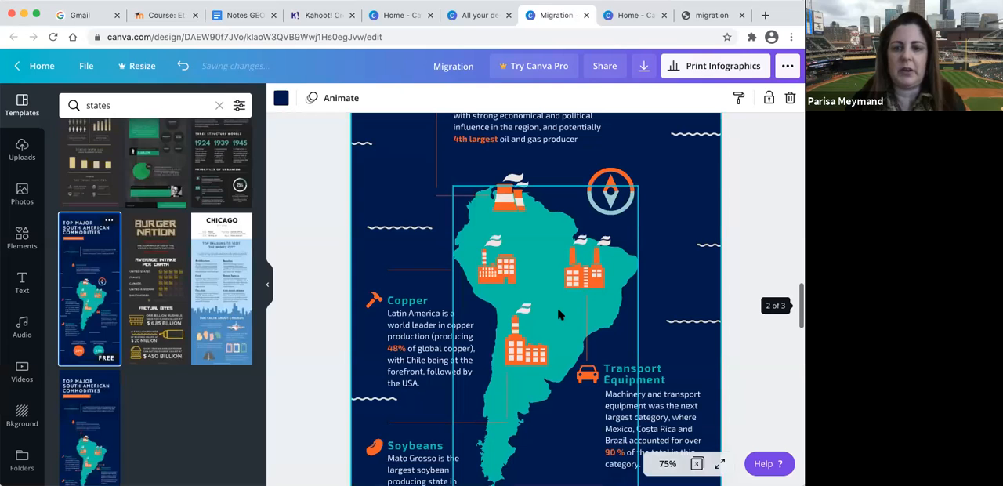
scroll(559, 314, "down", 2)
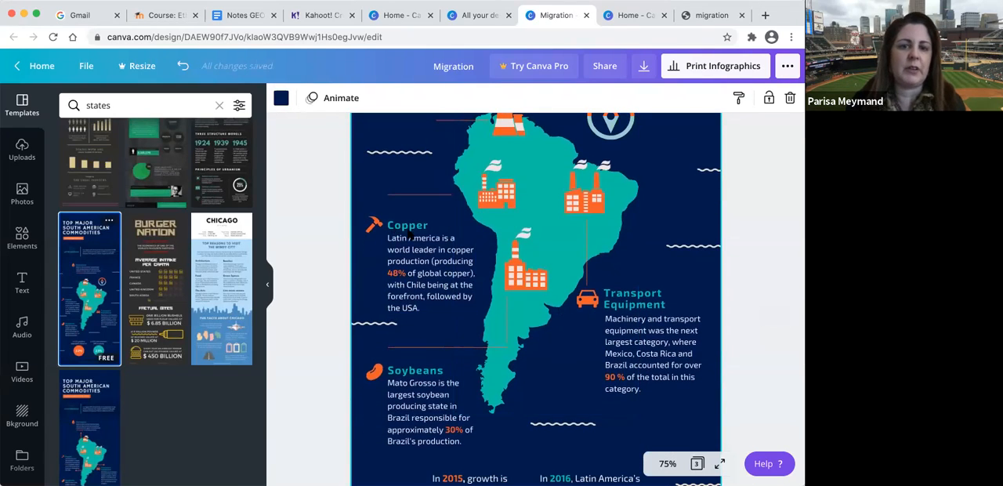
scroll(401, 276, "down", 2)
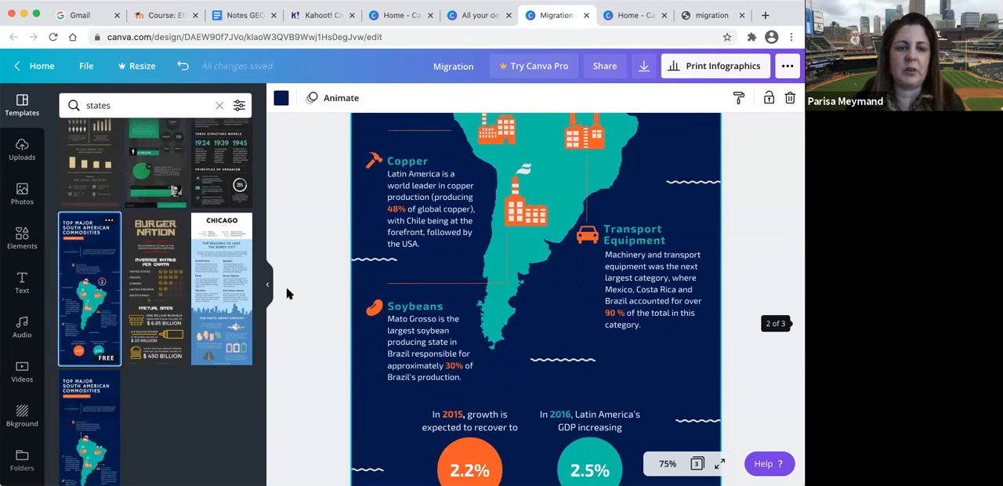
- Apply the blue Chicago template to page 2 and look through its text sections and fun facts graphics
left_click(227, 296)
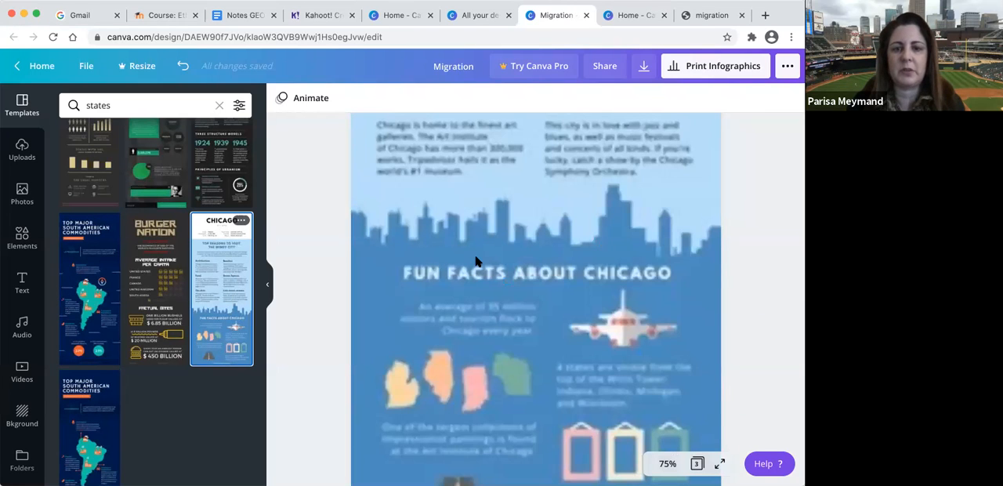
scroll(476, 261, "up", 5)
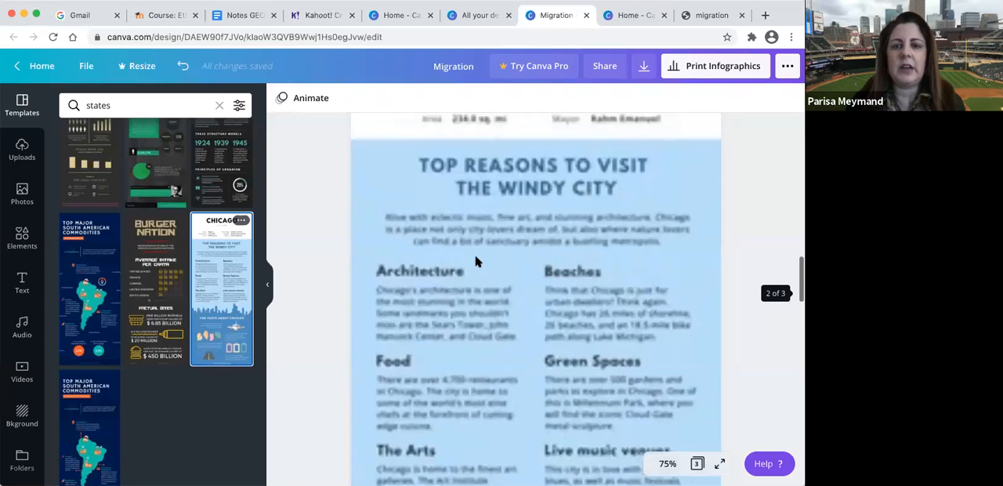
scroll(475, 261, "down", 2)
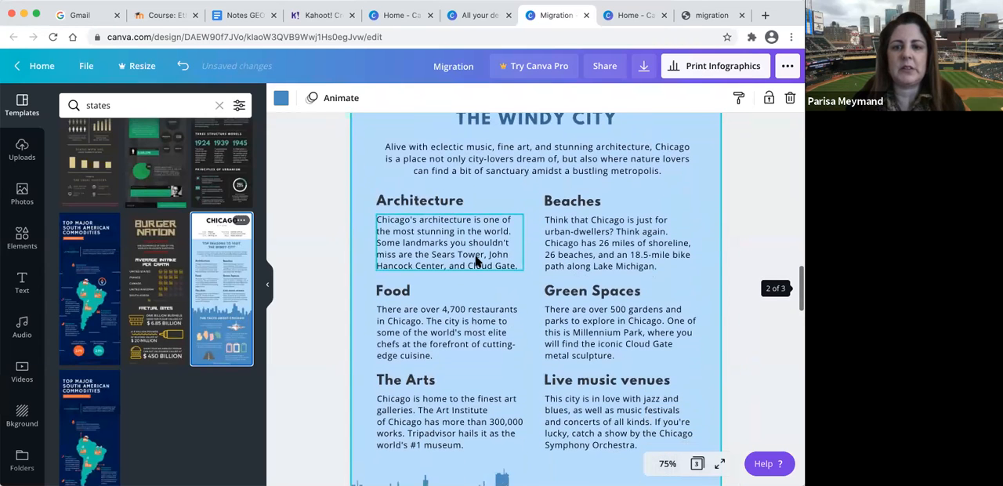
scroll(475, 261, "down", 5)
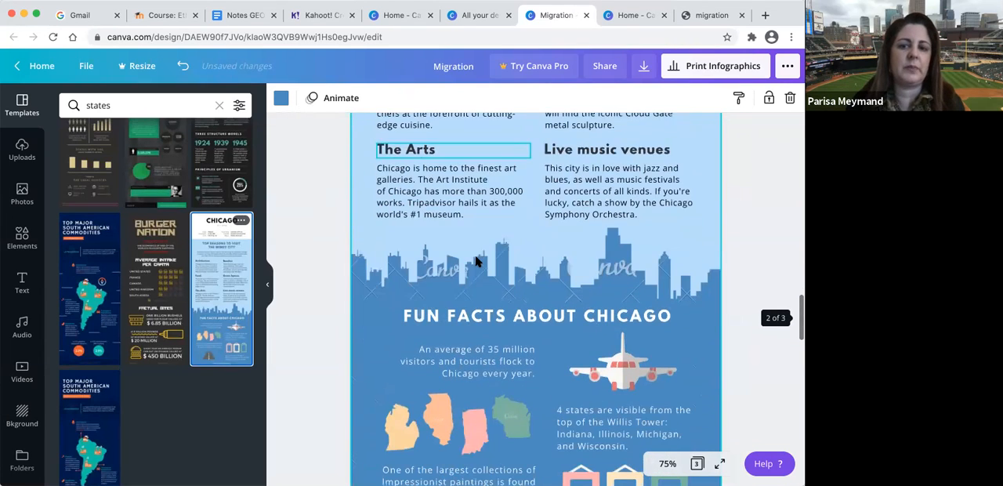
scroll(476, 261, "down", 4)
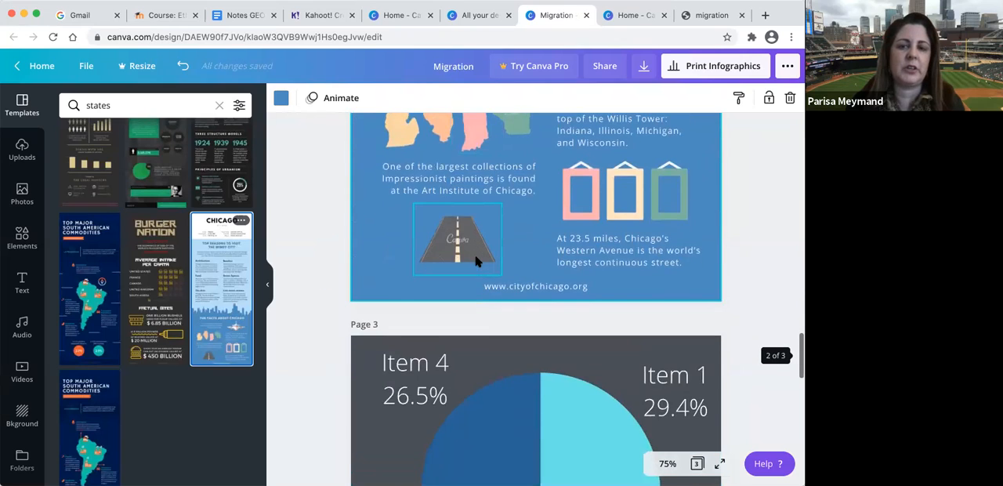
scroll(476, 261, "up", 3)
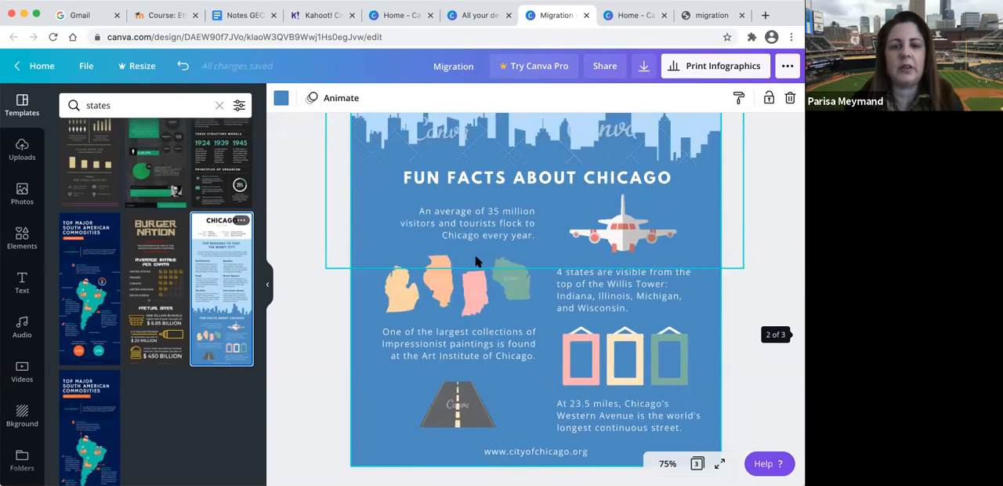
scroll(476, 261, "up", 4)
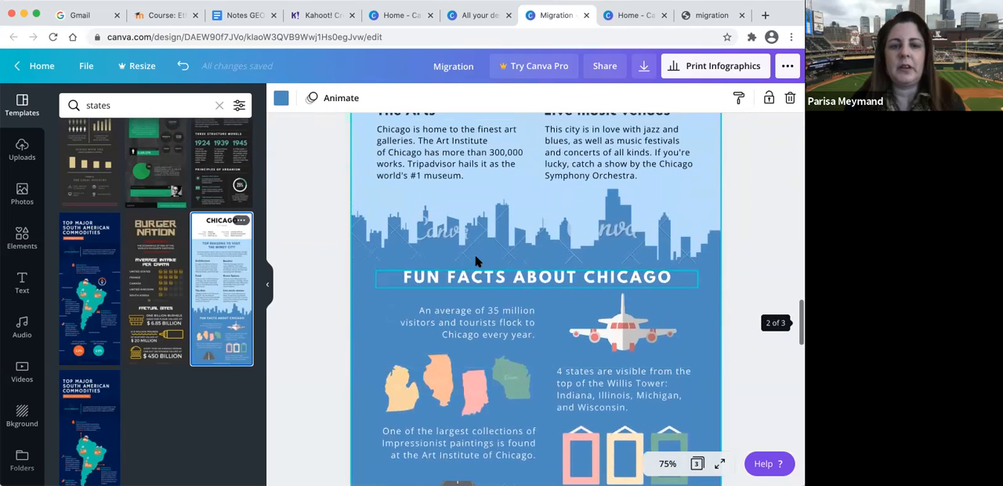
scroll(476, 261, "up", 1)
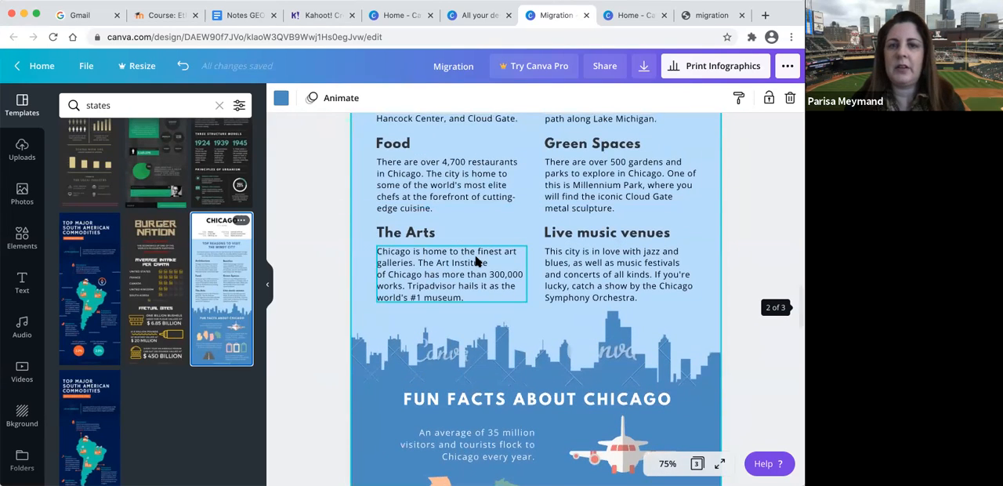